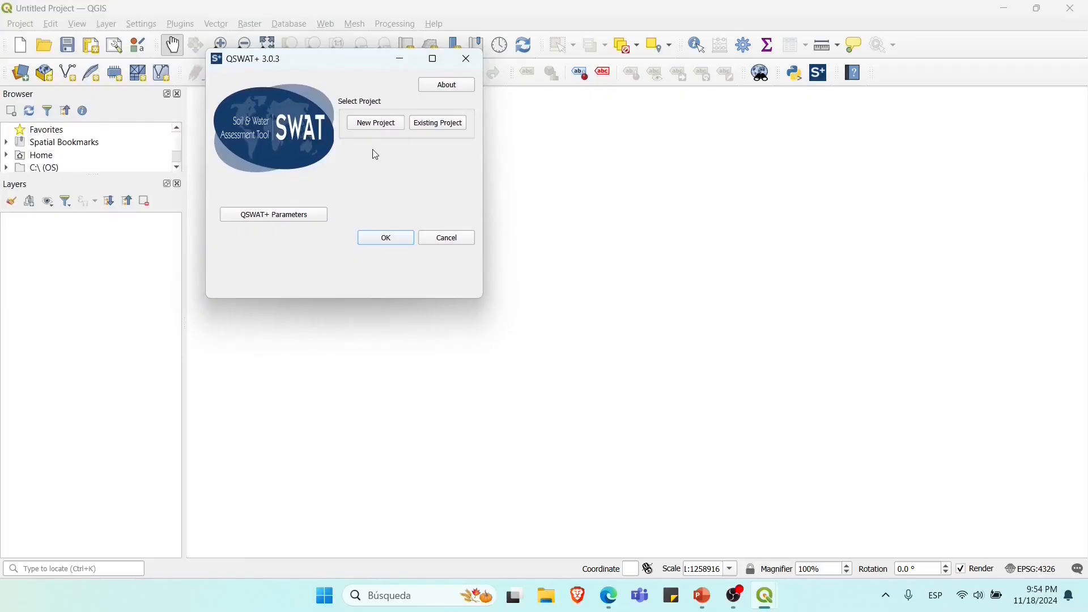
Step: Create a new QSWAT+ project named Tutorial inside the Recurso digital/SWAT+/Tutorial folder
left_click(375, 126)
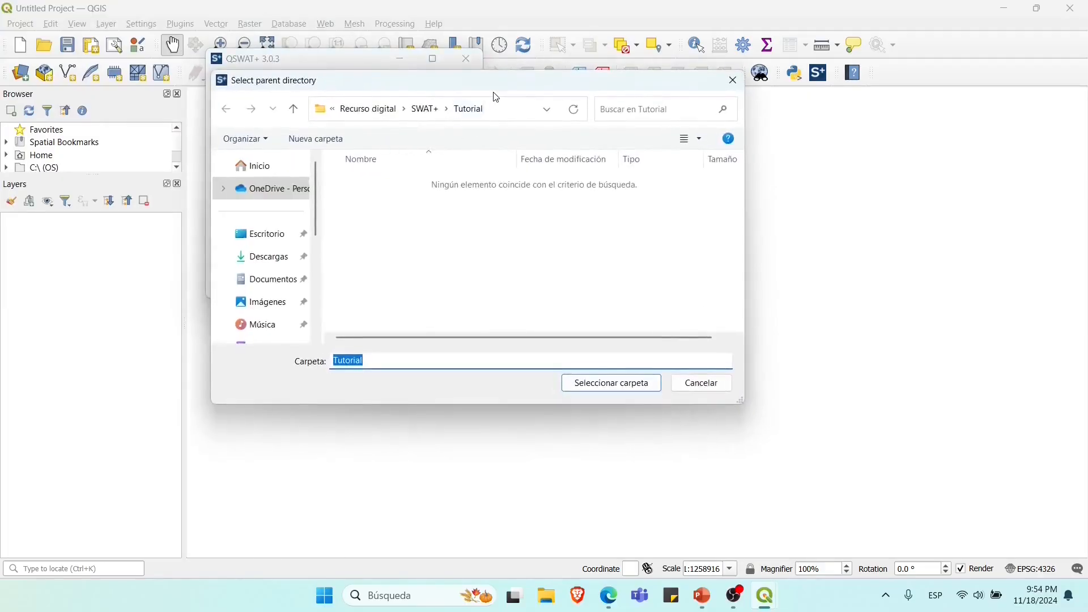
left_click(429, 122)
left_click_drag(499, 90, 670, 138)
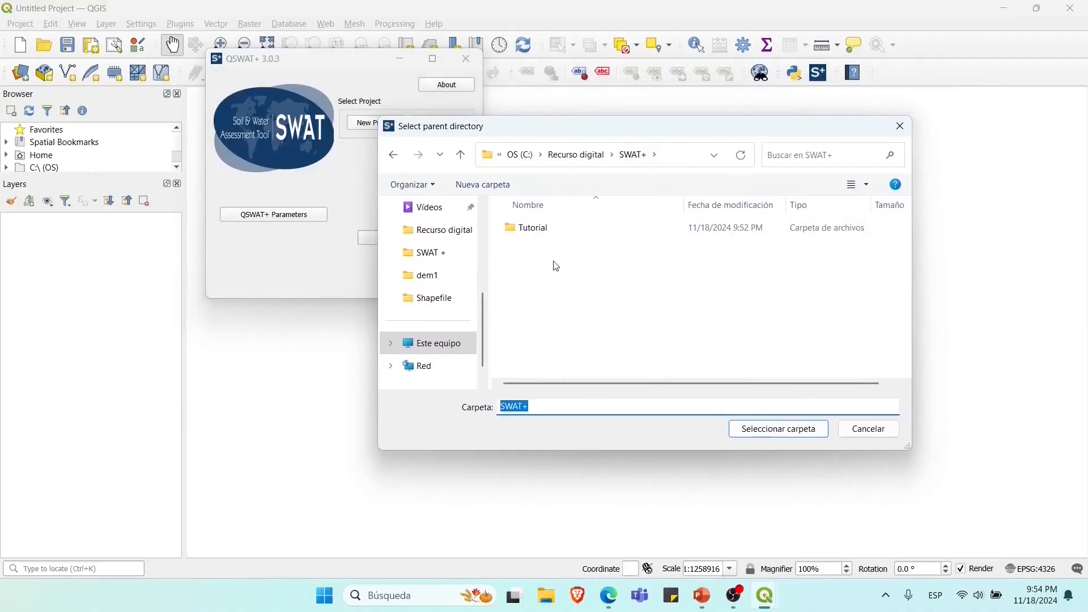
left_click(576, 234)
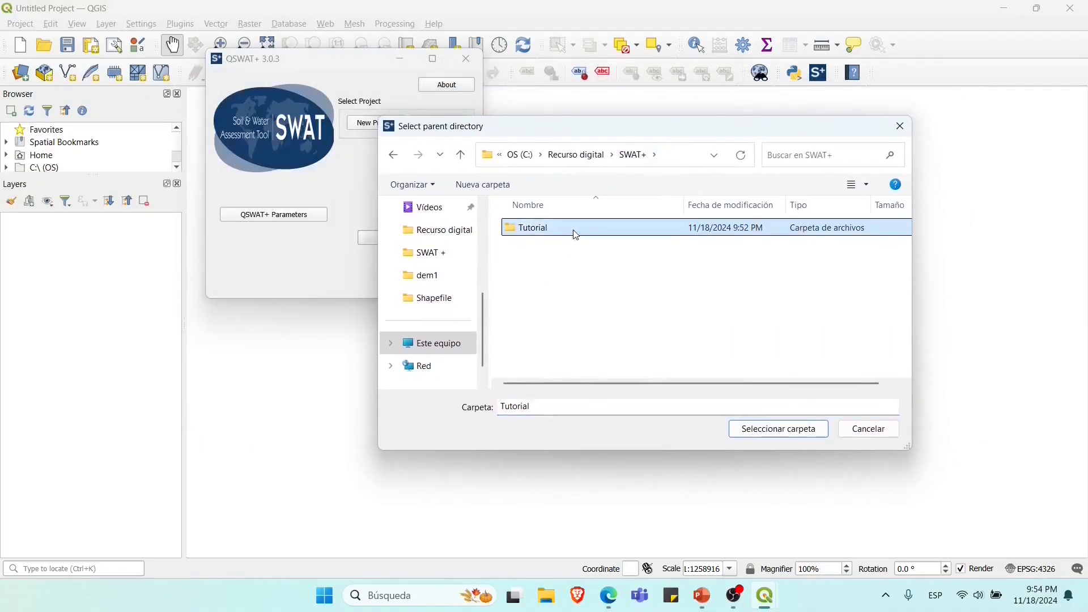
left_click(793, 430)
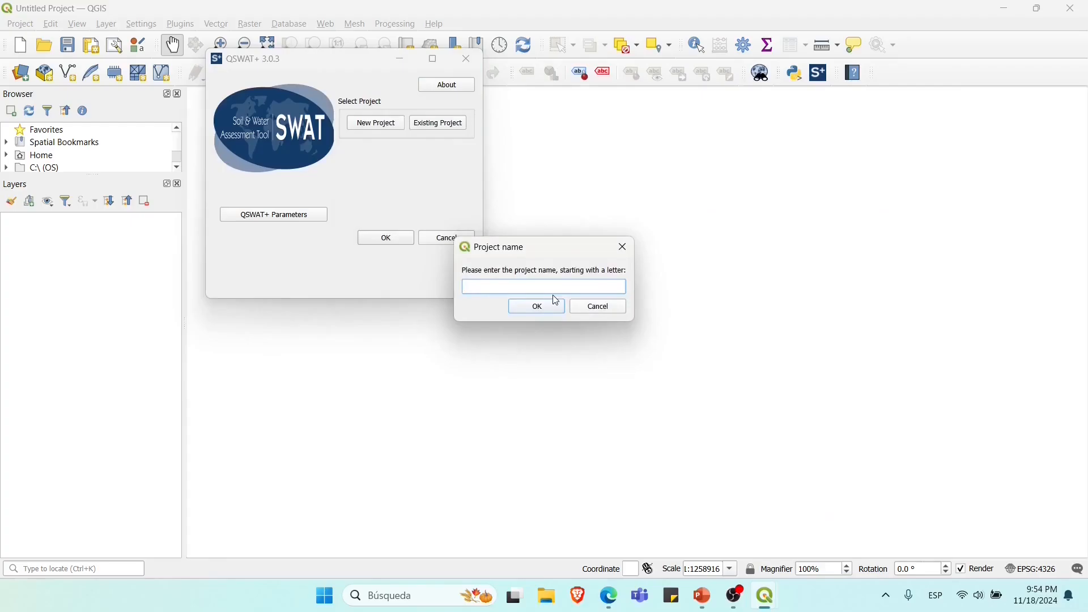
type("Tutorial")
left_click(545, 307)
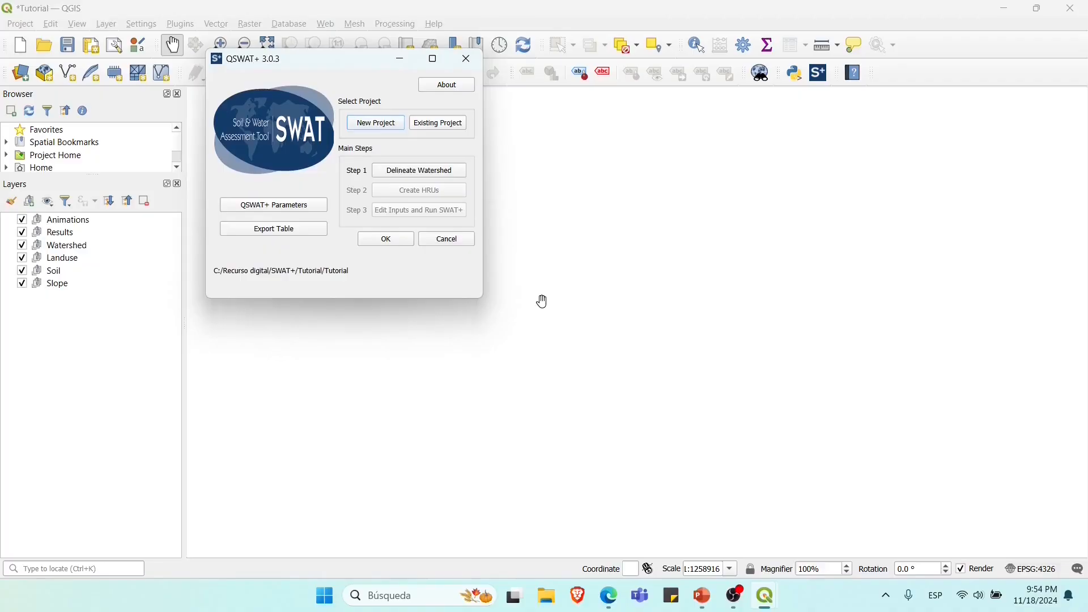
Step: Switch to File Explorer and open the new project's folder at Recurso digital > SWAT+ > Tutorial > Tutorial
left_click(547, 597)
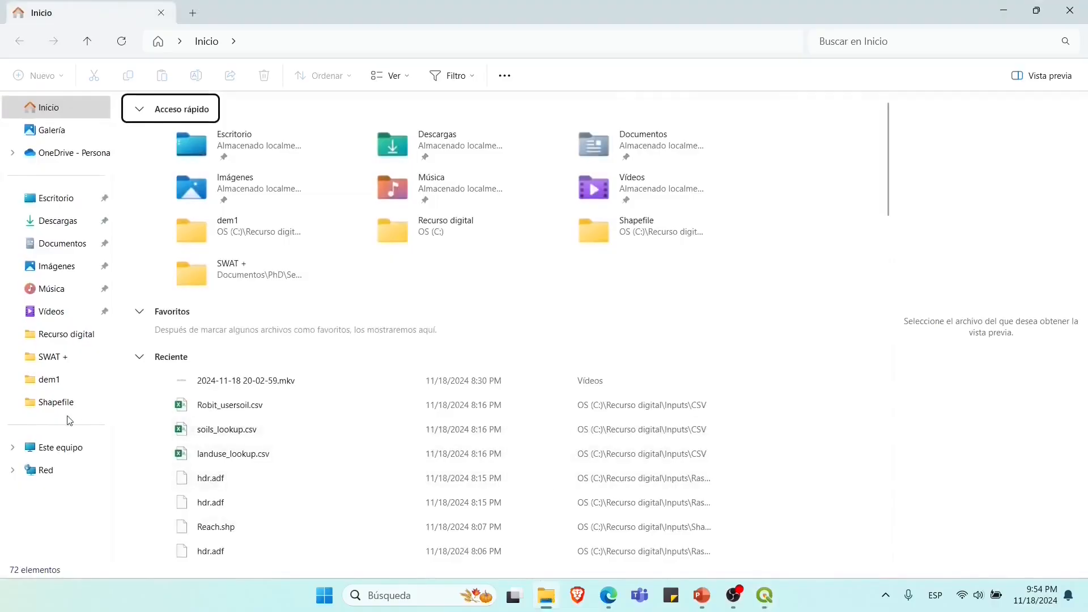
left_click(60, 333)
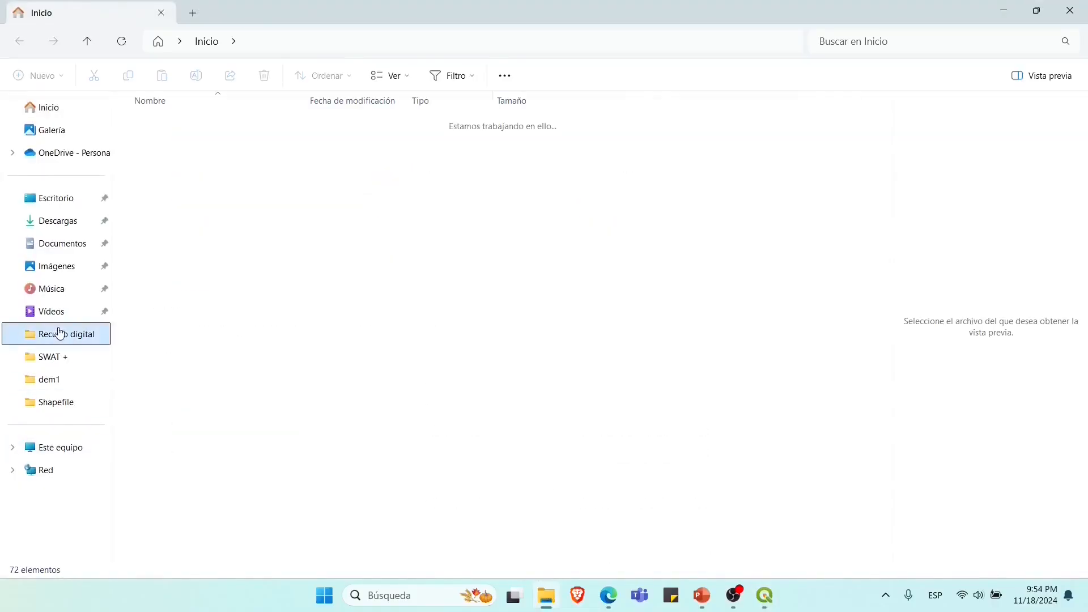
double_click(226, 168)
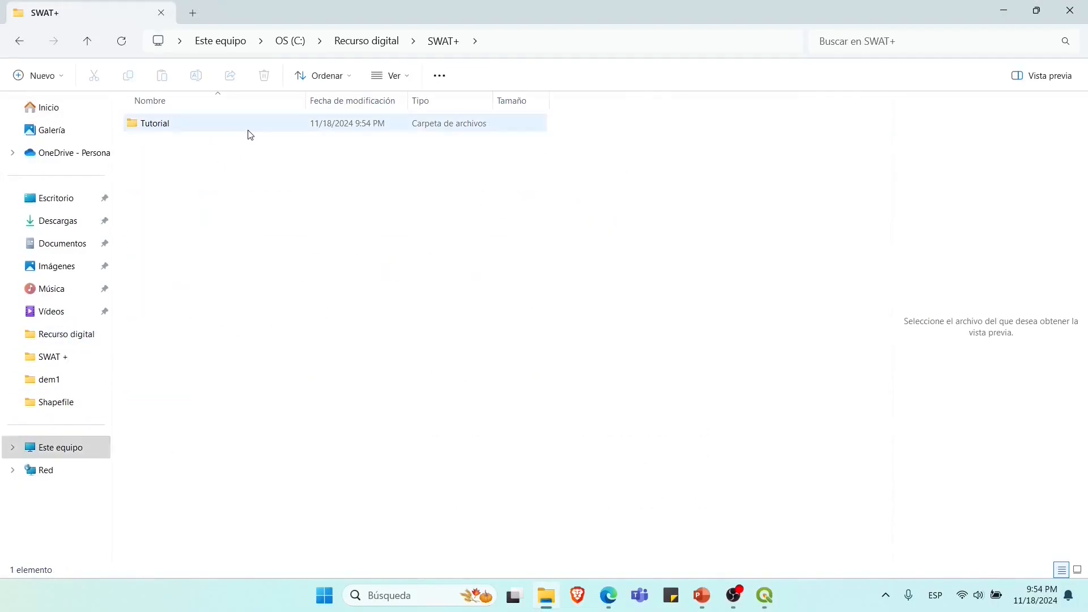
left_click(250, 134)
double_click(250, 134)
left_click(251, 134)
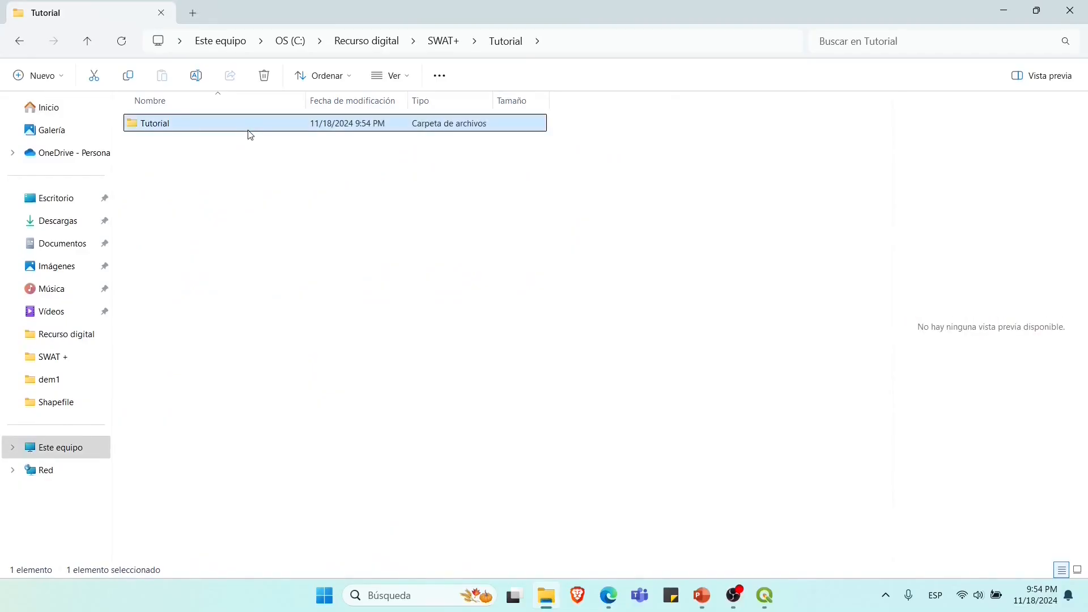
double_click(250, 134)
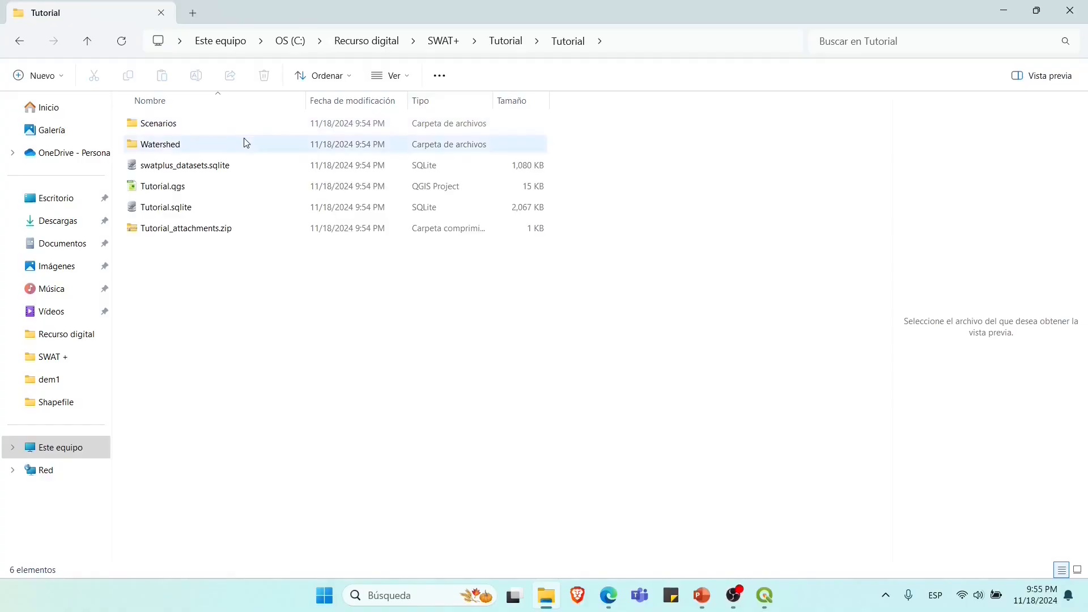
Step: Examine the Watershed and Scenarios folders and the project's SQLite databases, QGIS project file and attachments archive
left_click(244, 143)
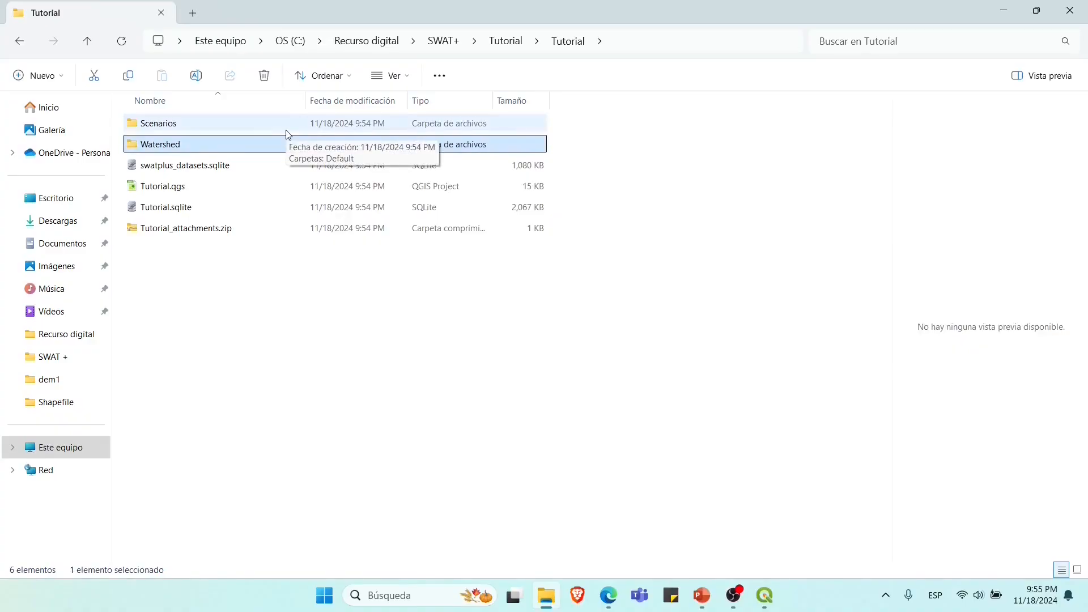
left_click(241, 164)
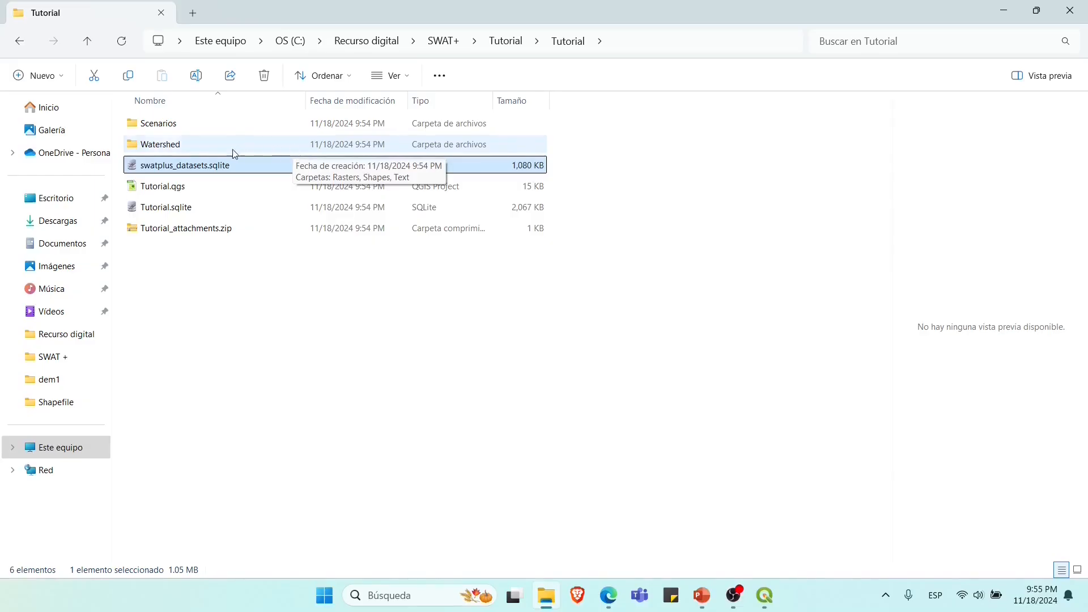
left_click(199, 187)
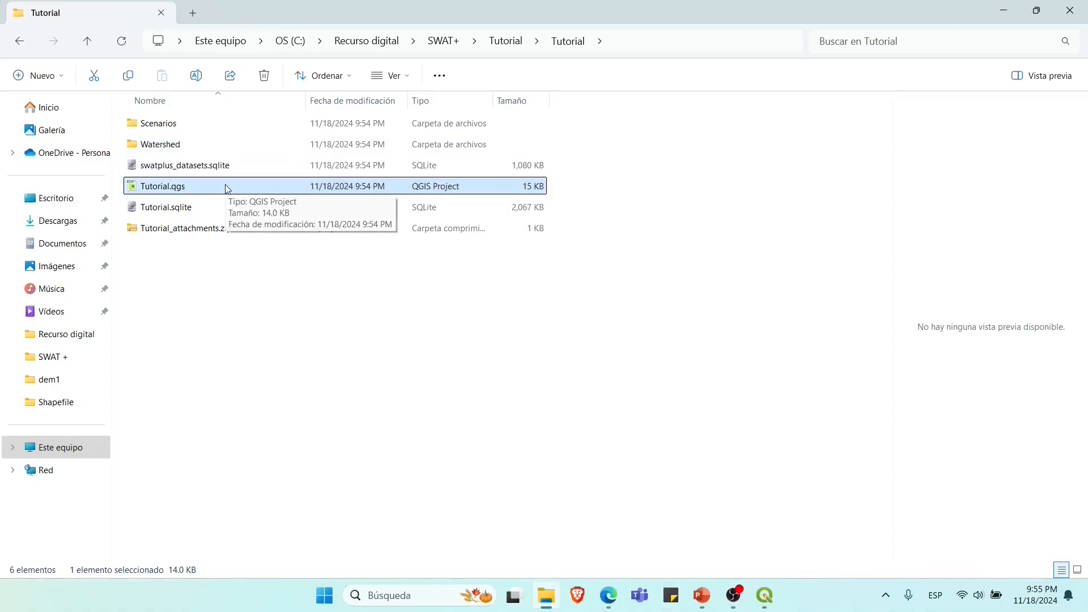
left_click(236, 204)
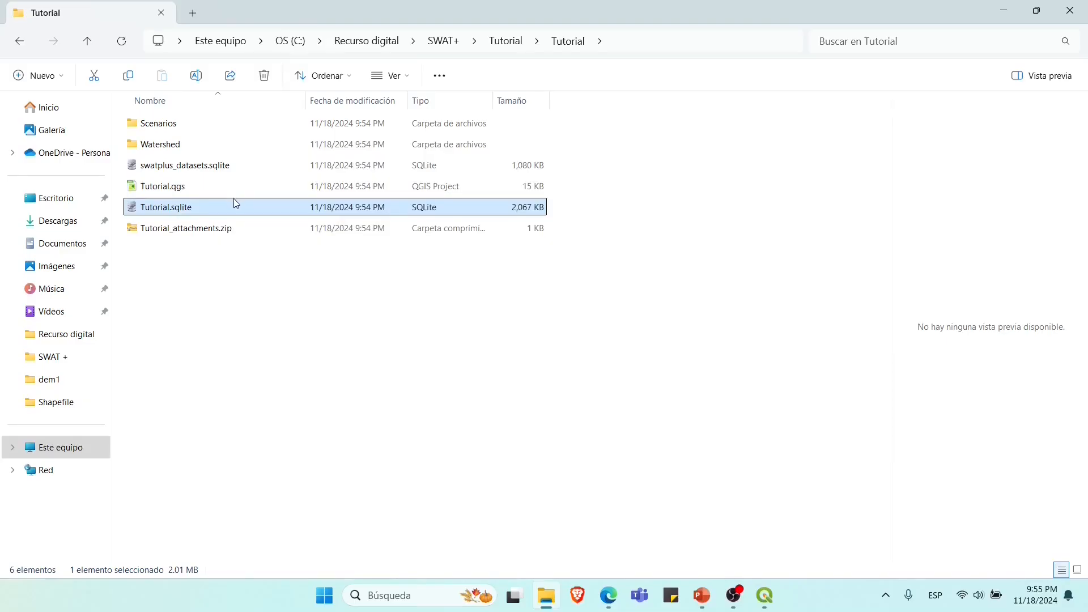
left_click(222, 232)
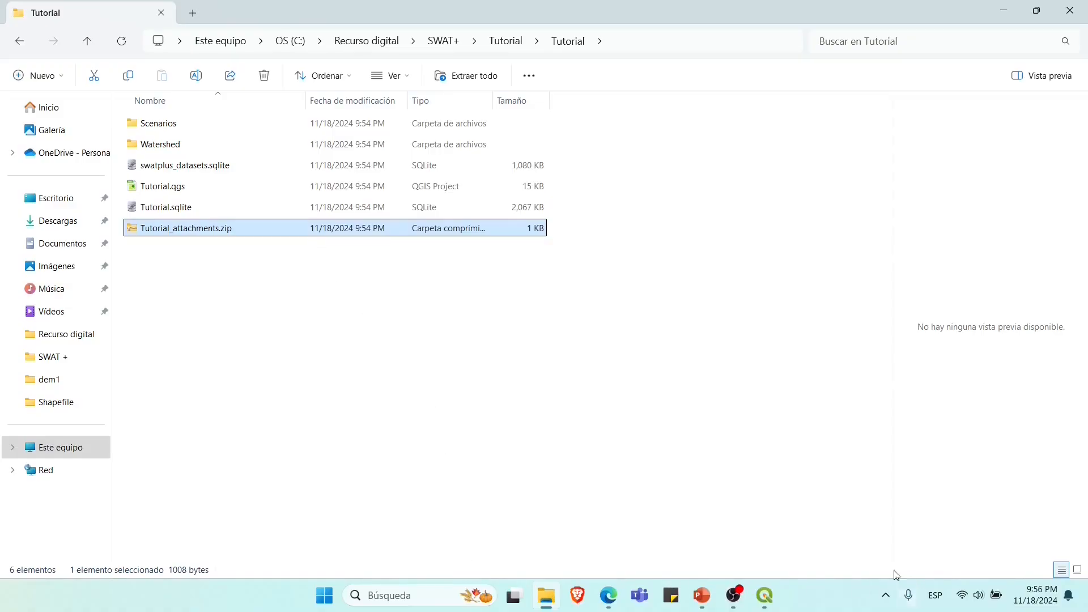
Step: Switch back to the QSWAT+ window in QGIS and start the Delineate Watershed step
left_click(770, 595)
left_click(772, 594)
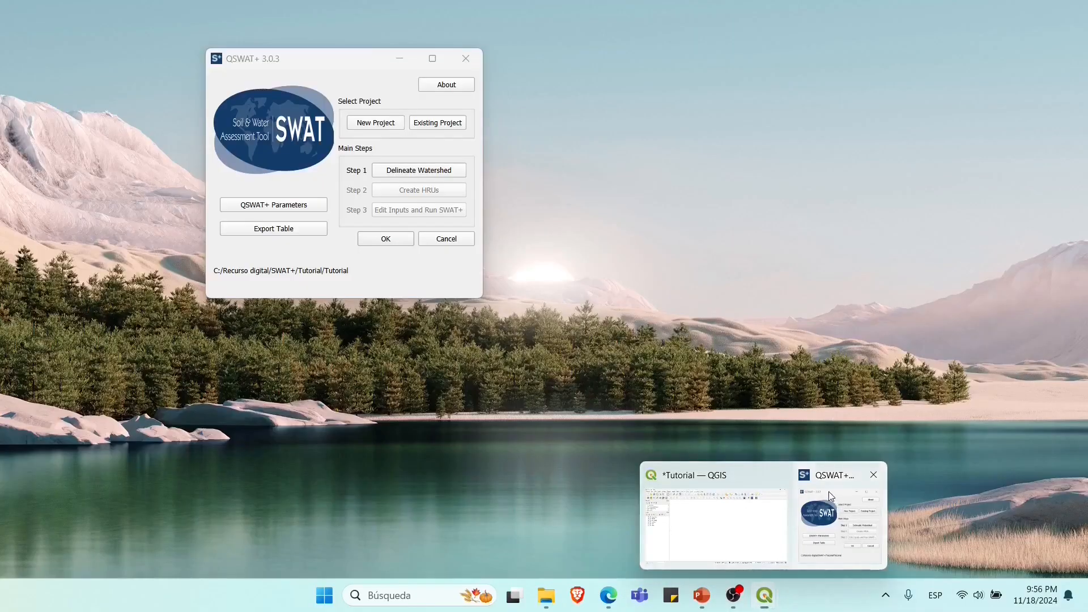
left_click(839, 516)
left_click_drag(350, 67, 372, 109)
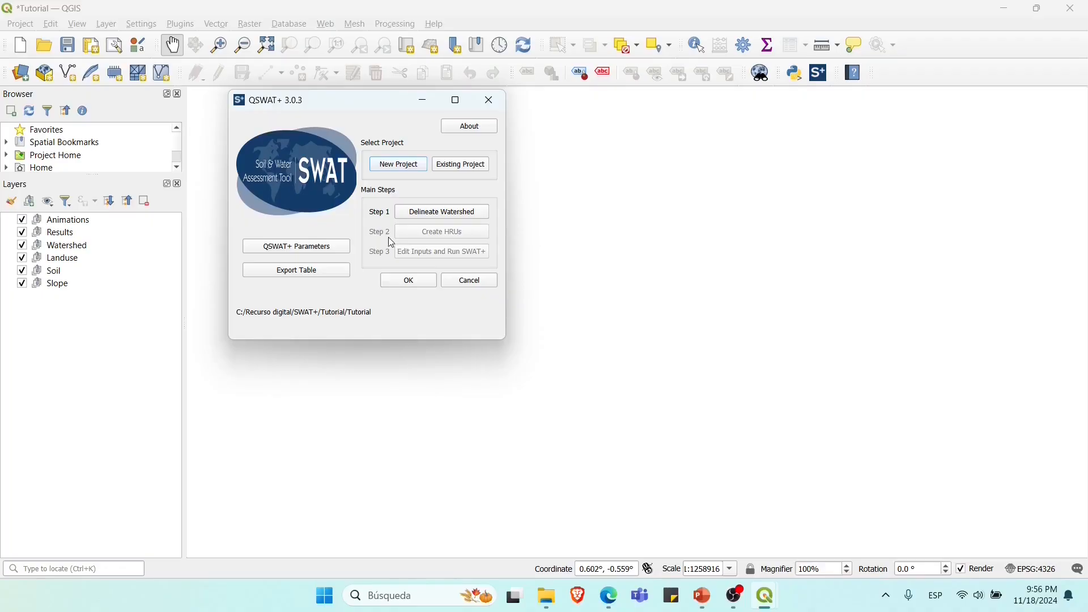
left_click(434, 214)
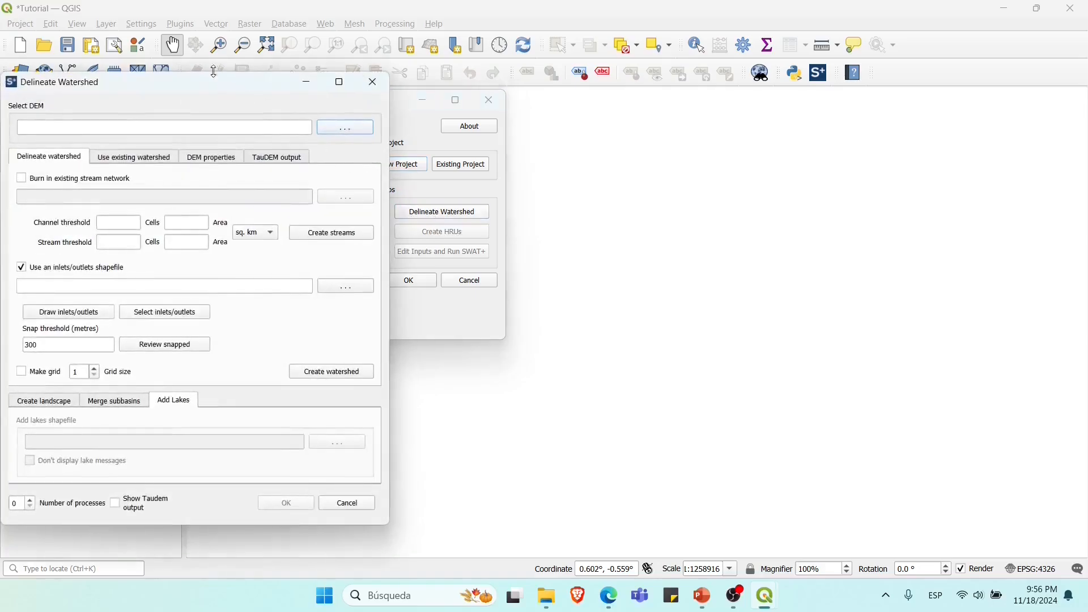
left_click_drag(216, 84, 674, 85)
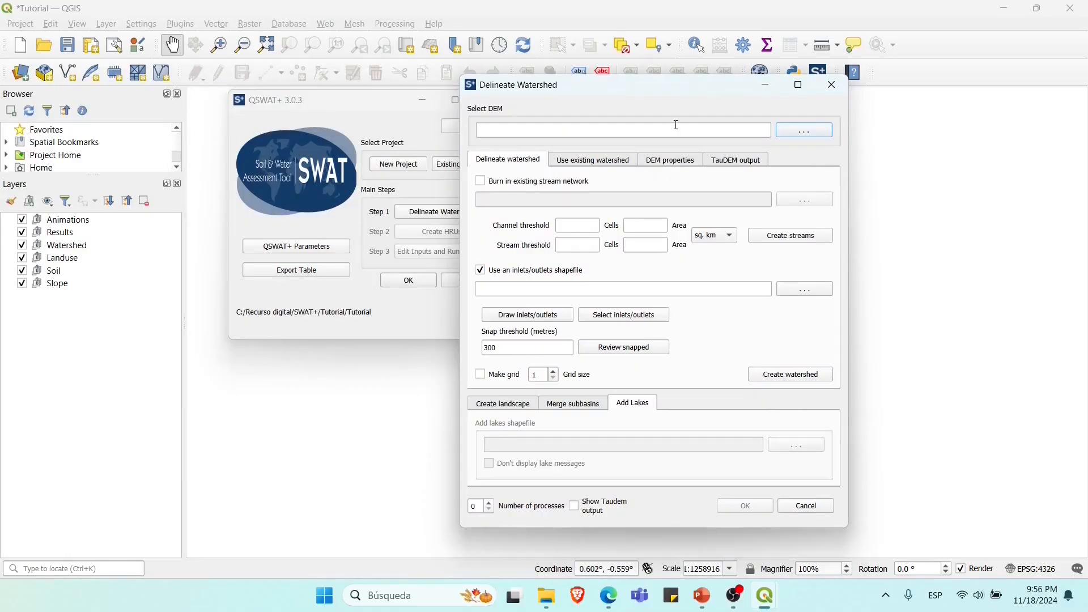
Step: Load hdr.adf from the Recurso digital/Inputs/Raster/dem1 folder as the watershed's DEM
left_click(799, 135)
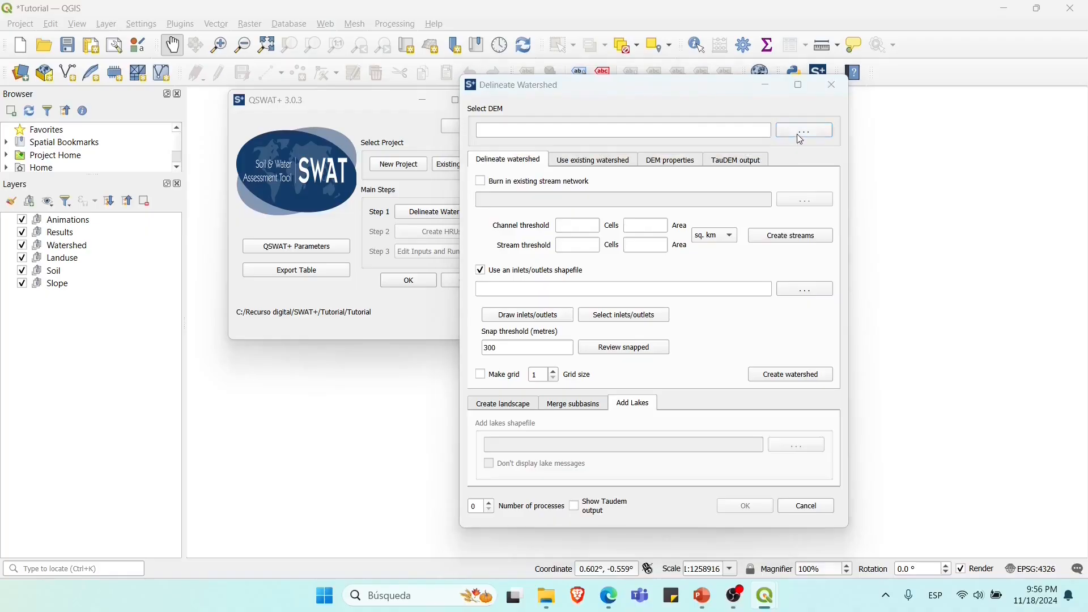
left_click_drag(678, 116, 489, 165)
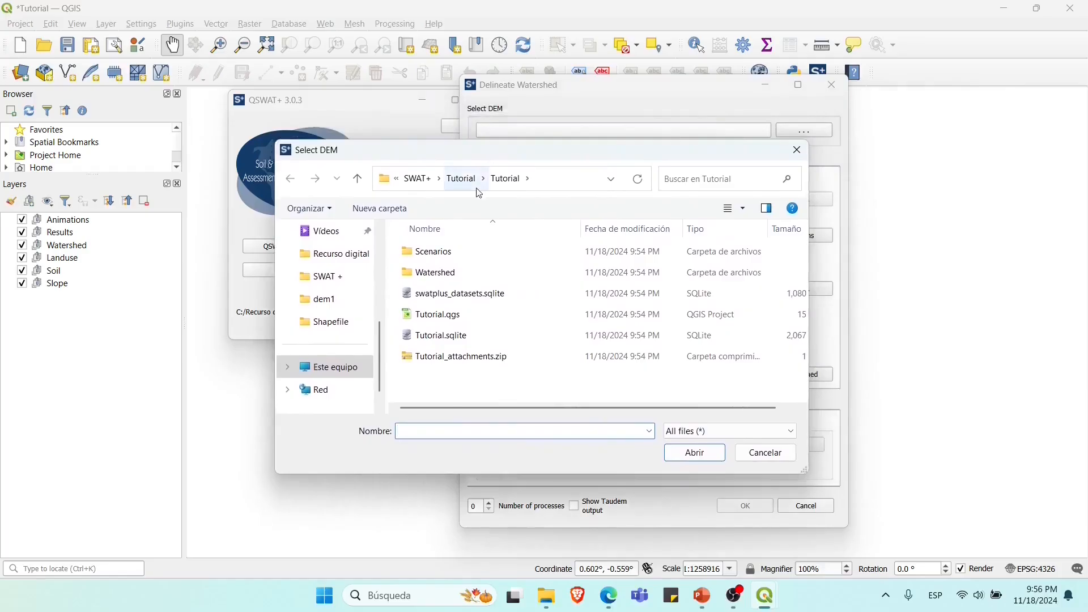
left_click(424, 184)
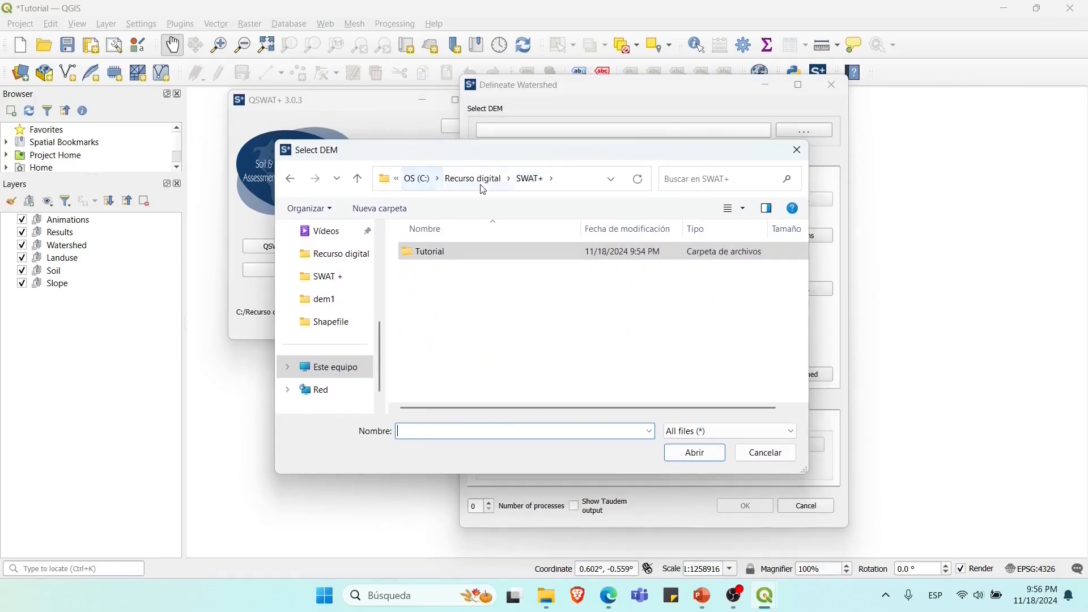
left_click(479, 183)
double_click(451, 250)
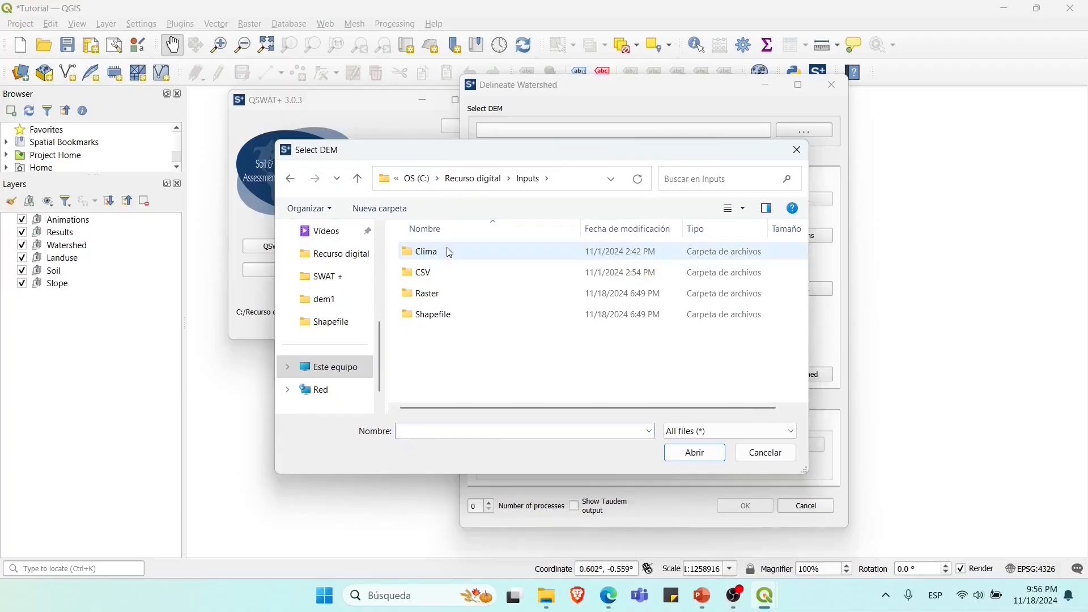
double_click(440, 294)
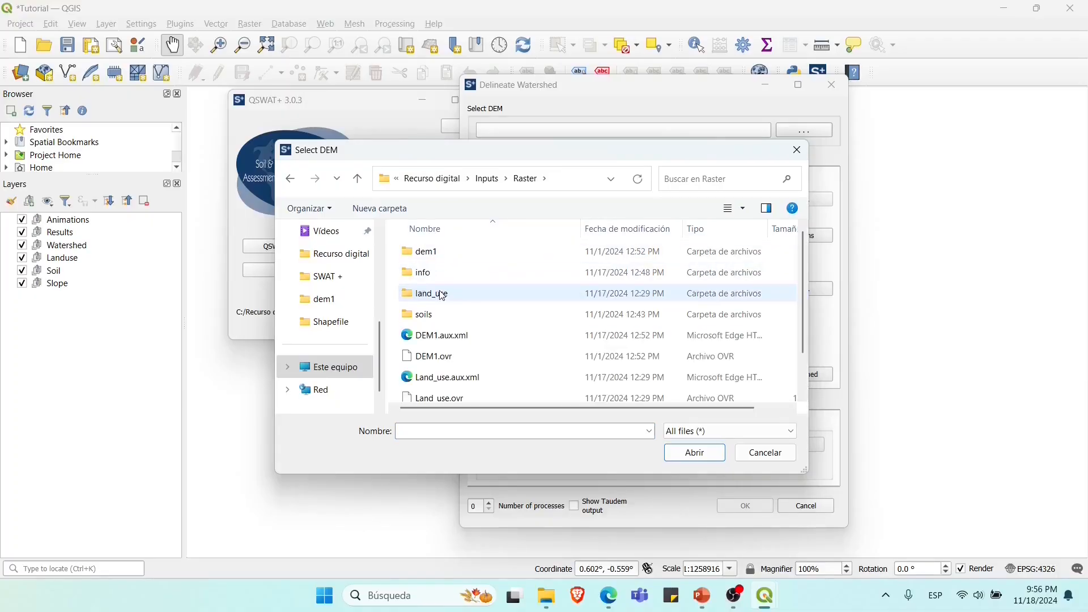
double_click(460, 263)
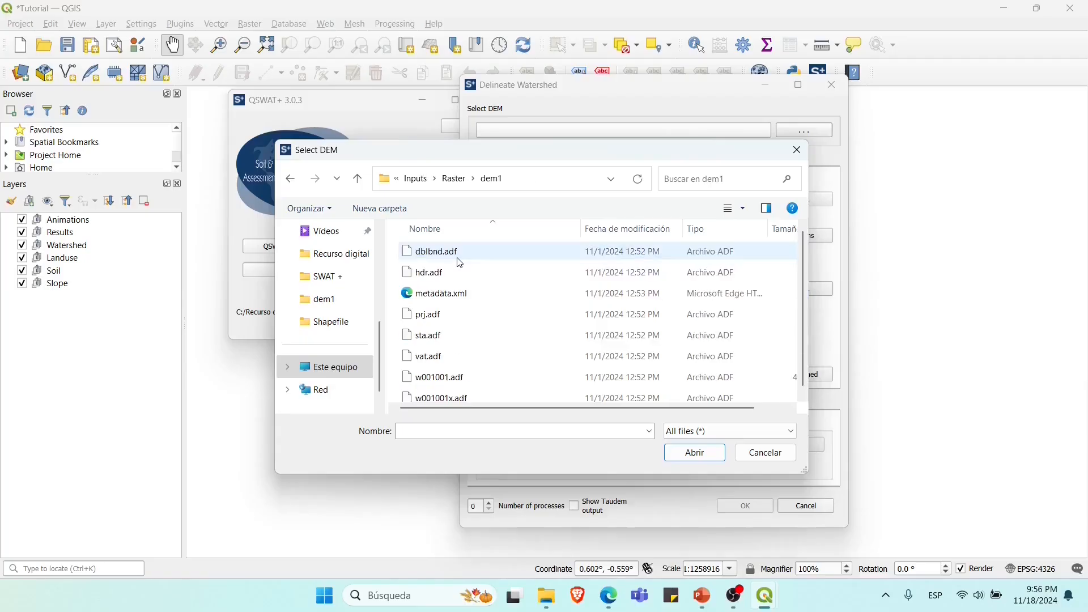
left_click(461, 273)
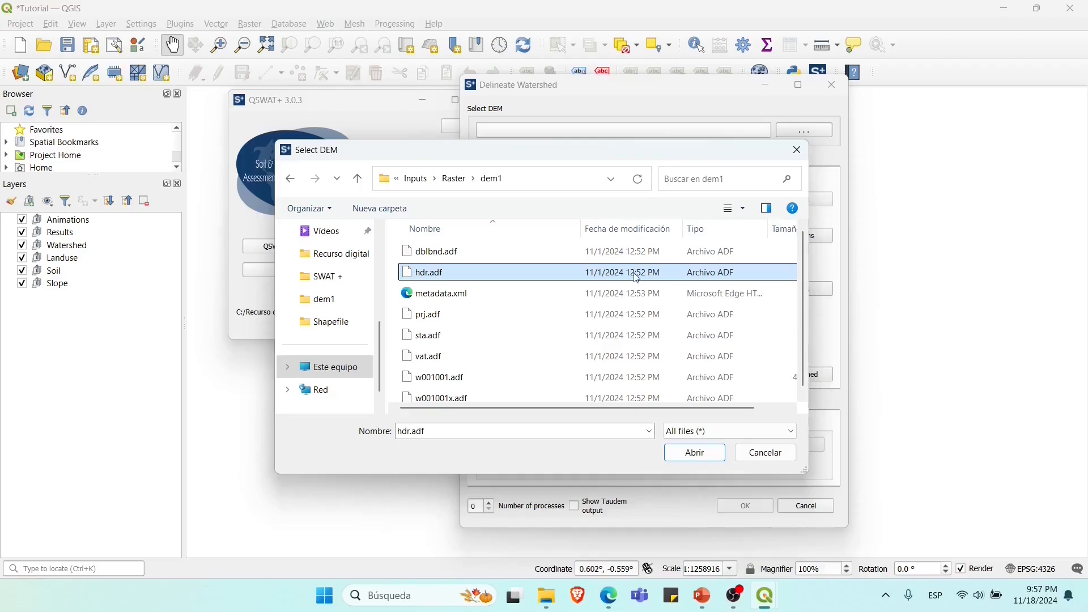
left_click(697, 457)
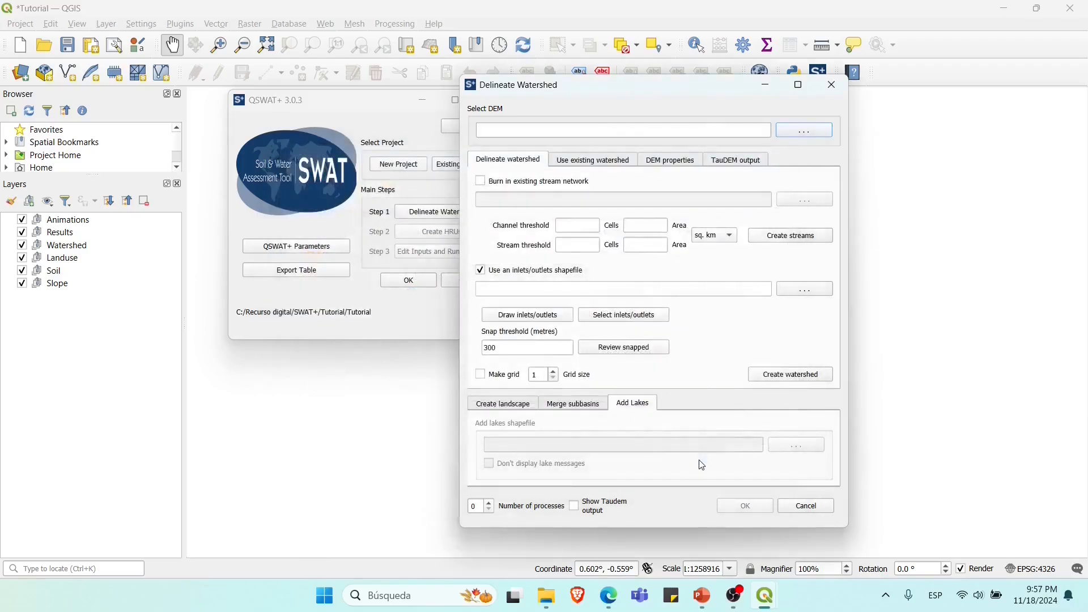
Step: Enable burning in an existing stream network and select Reach.shp from the Inputs/Shapefile folder as its source
left_click_drag(546, 93, 601, 94)
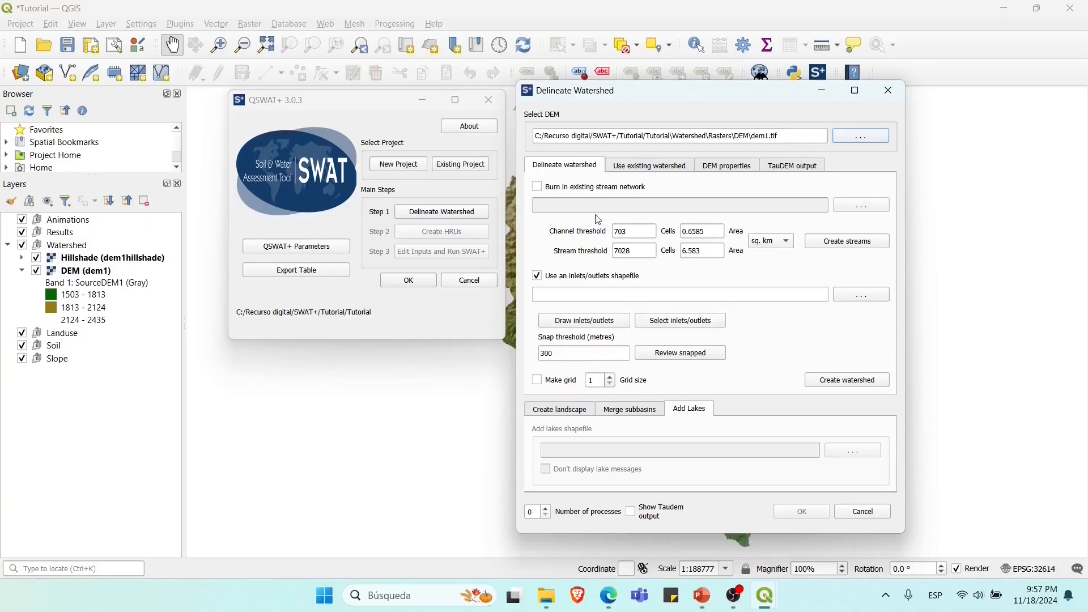
left_click(543, 189)
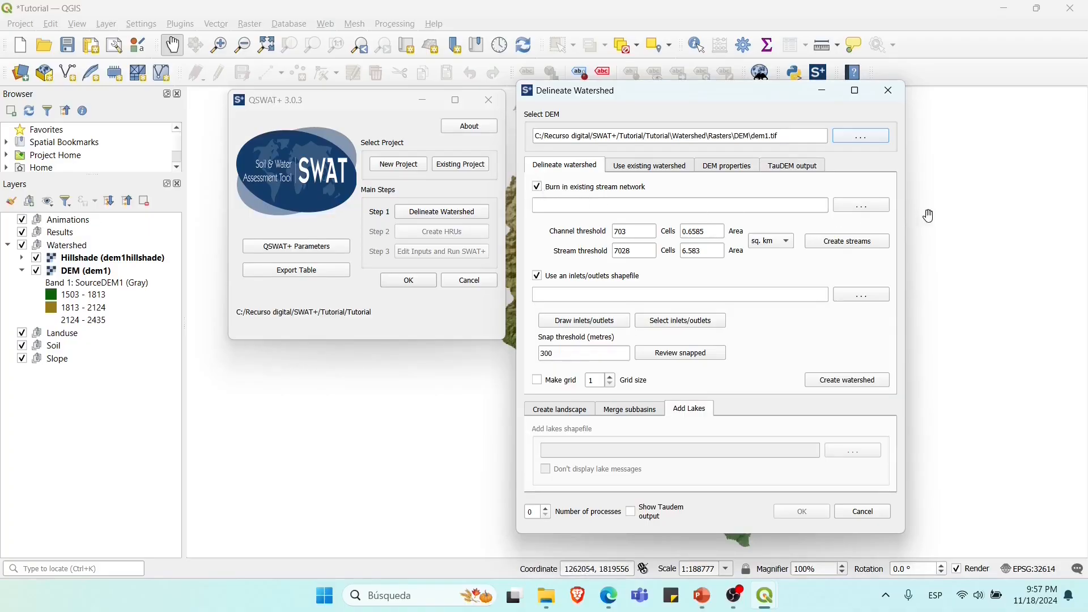
left_click(873, 213)
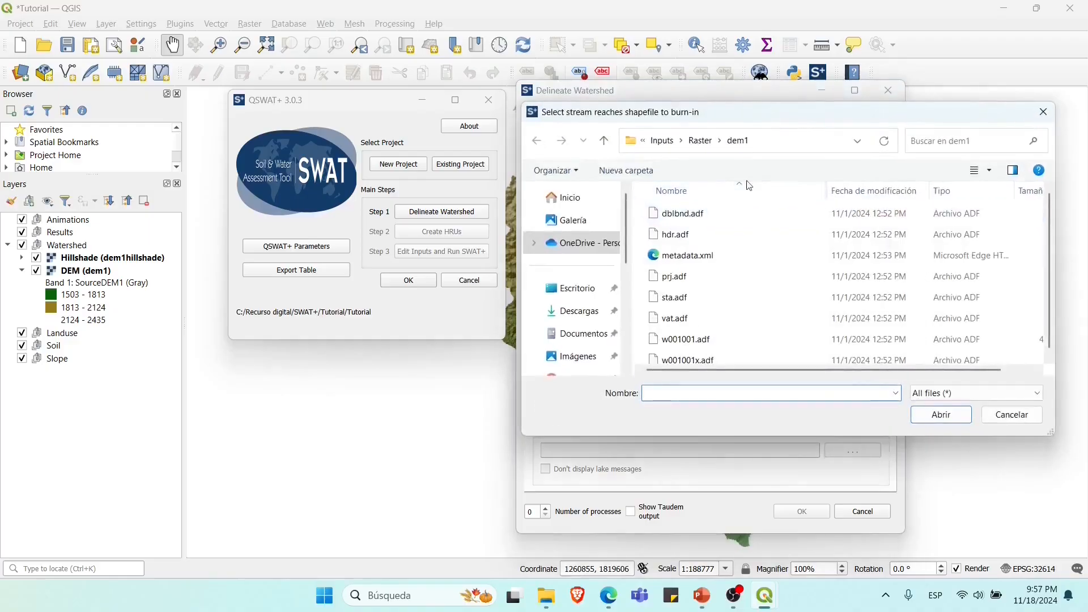
left_click(703, 141)
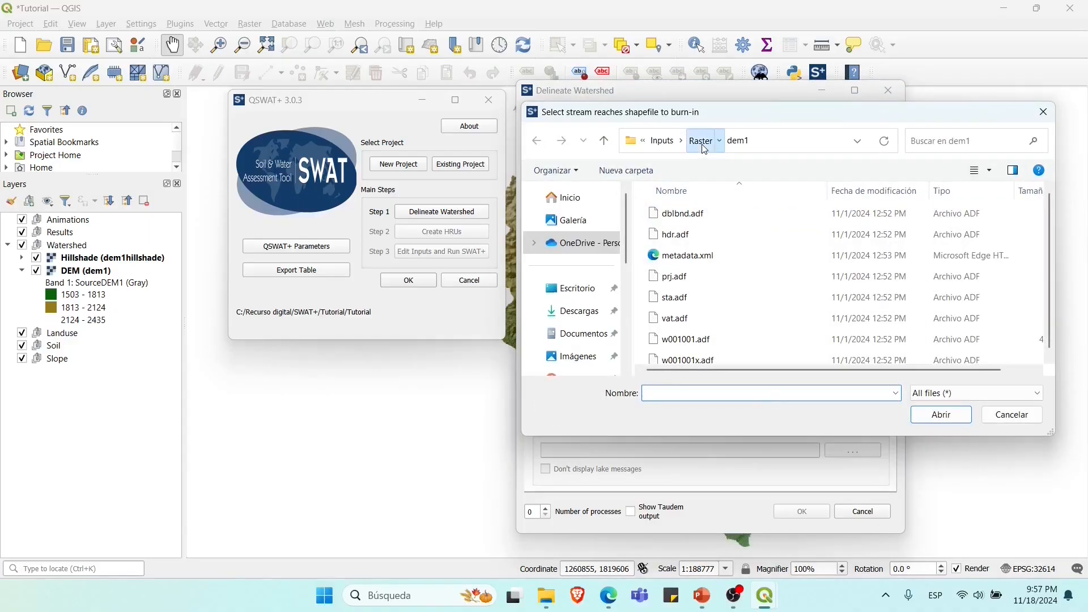
left_click(728, 146)
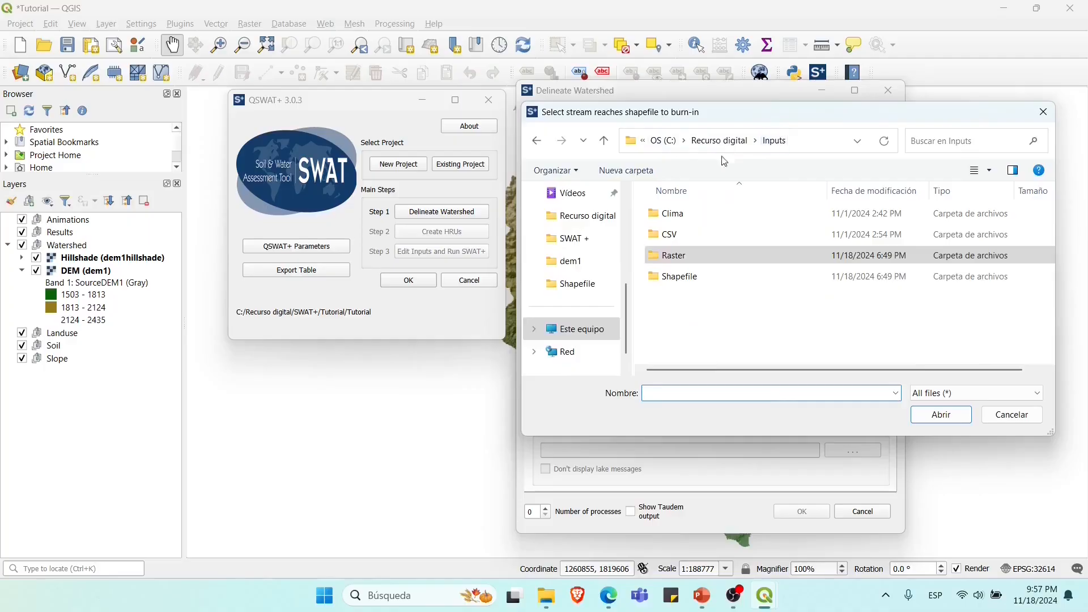
double_click(688, 277)
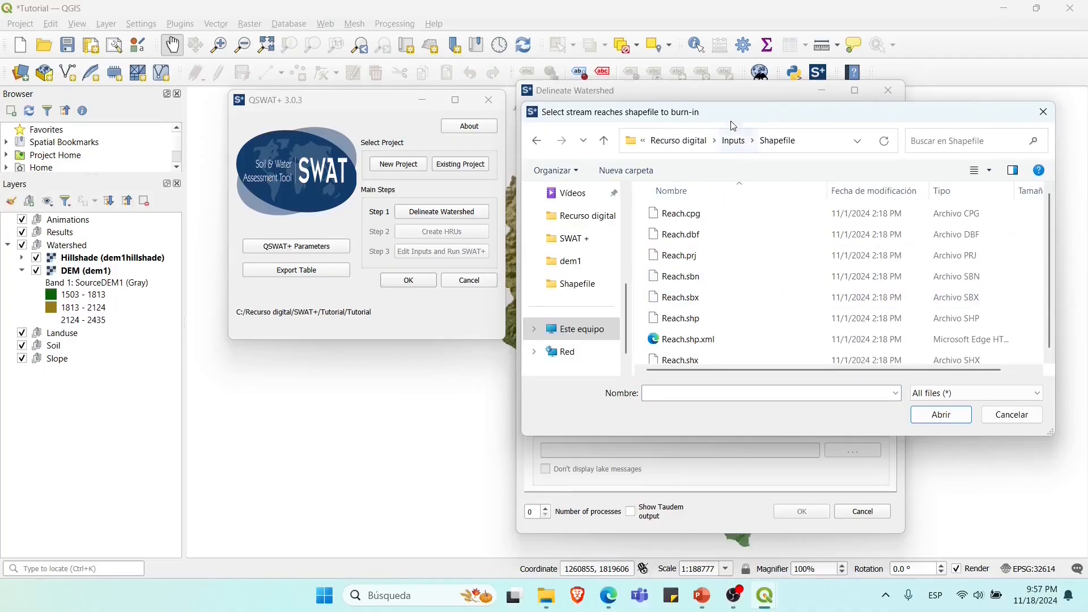
left_click_drag(731, 113, 577, 109)
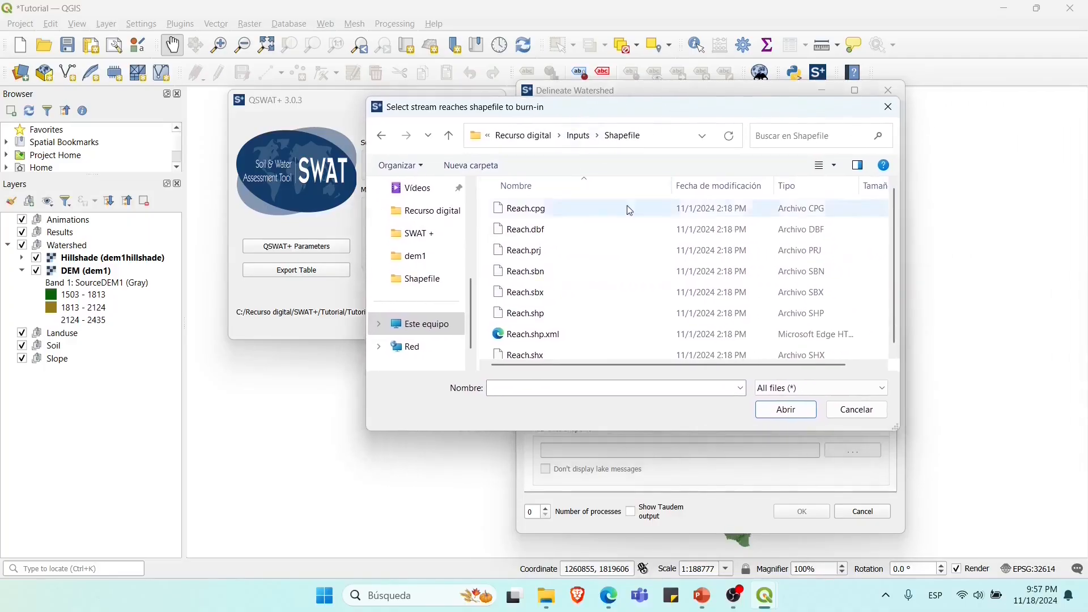
left_click(568, 315)
left_click(793, 406)
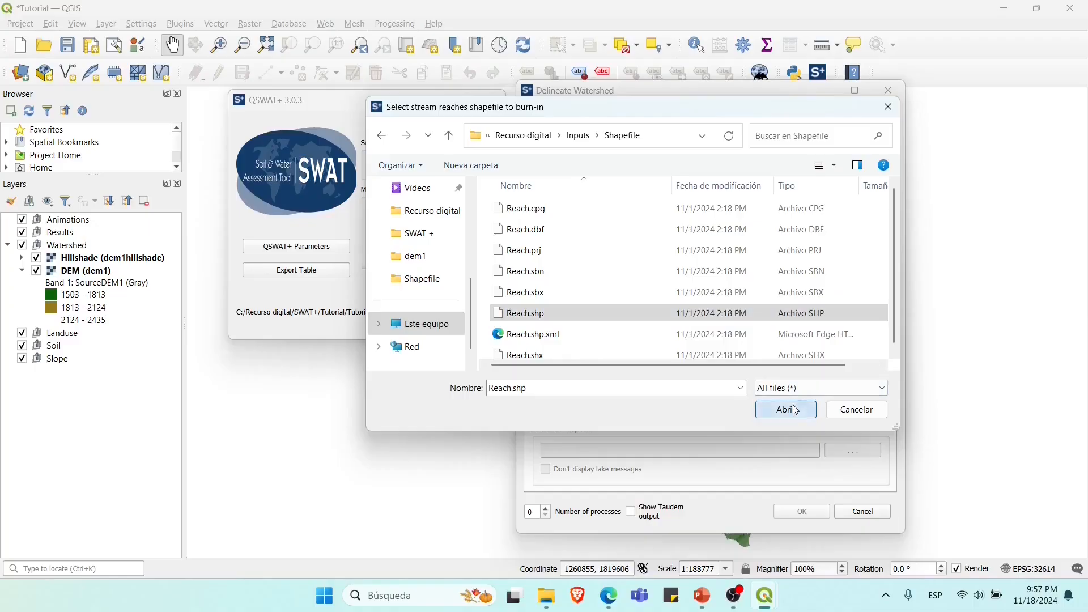
Step: Create the streams from the burned-in network, keeping the default thresholds of 0.6585 sq. km for channels and 6.583 sq. km for streams
left_click_drag(682, 97, 981, 115)
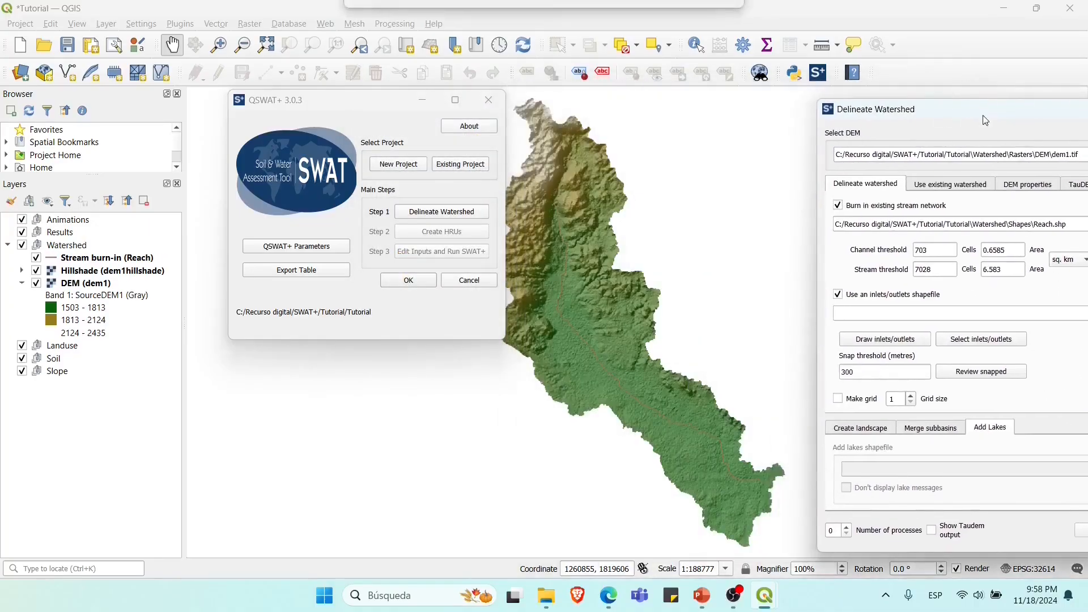
left_click_drag(982, 115, 696, 98)
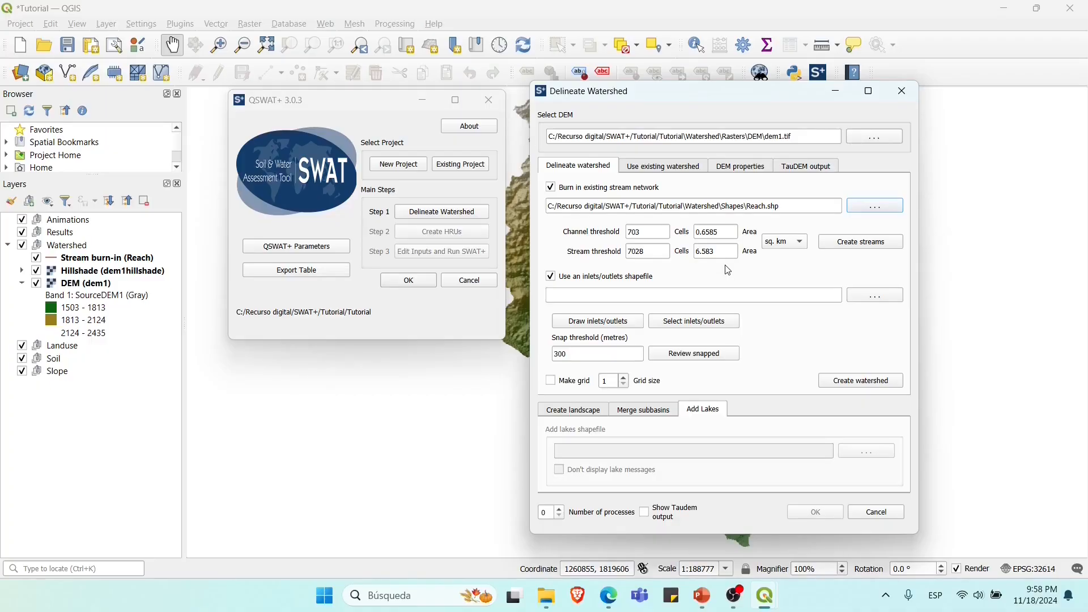
left_click(839, 246)
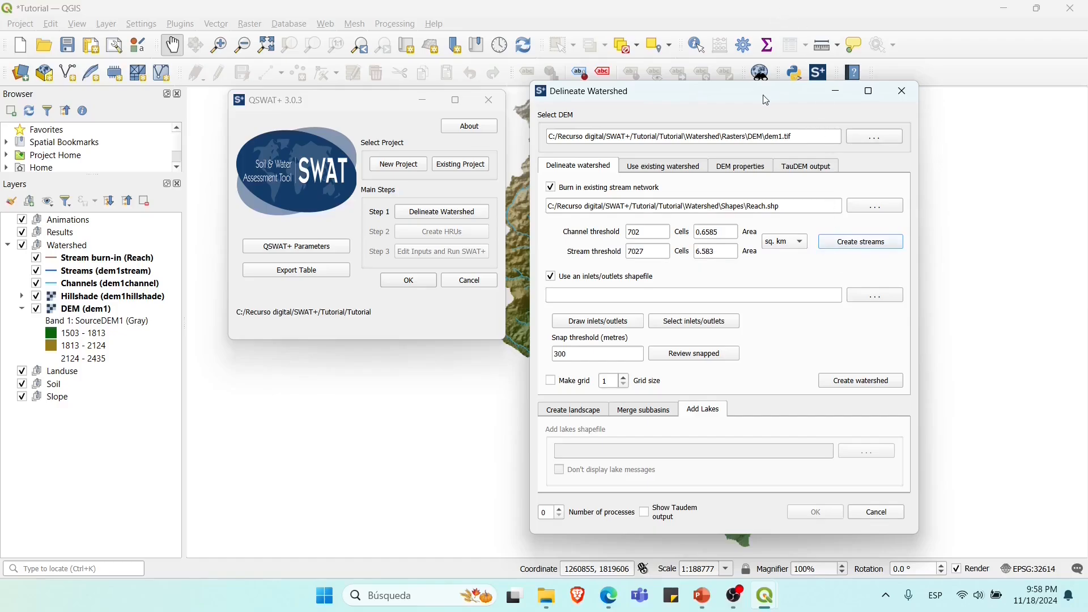
Step: Compare the generated streams and channels with the burned-in Reach layer by toggling its visibility, and view that layer's full extent
left_click_drag(765, 96, 919, 104)
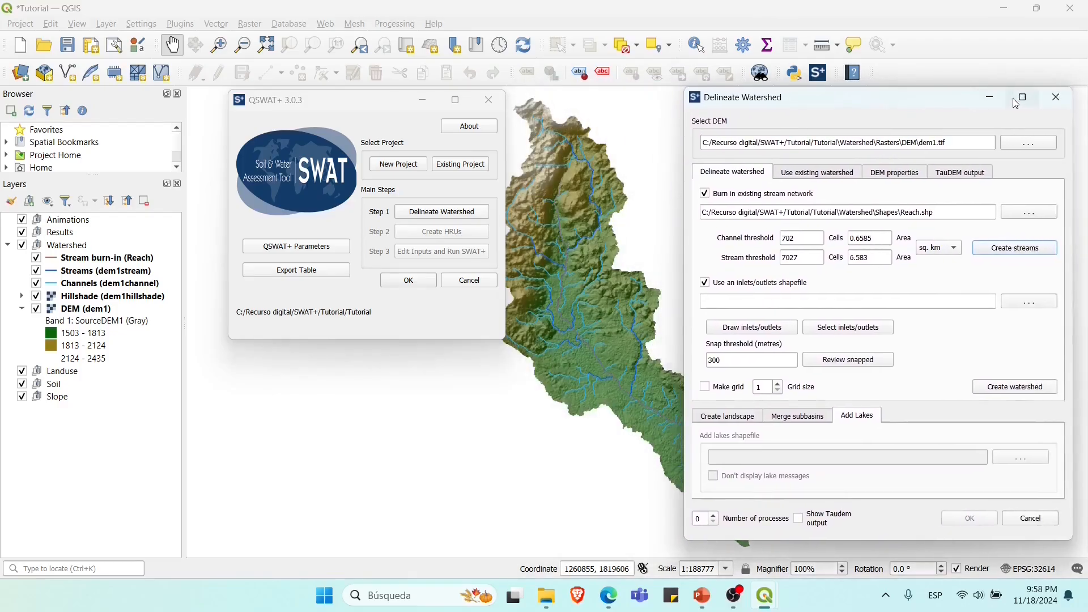
left_click(991, 95)
left_click(422, 100)
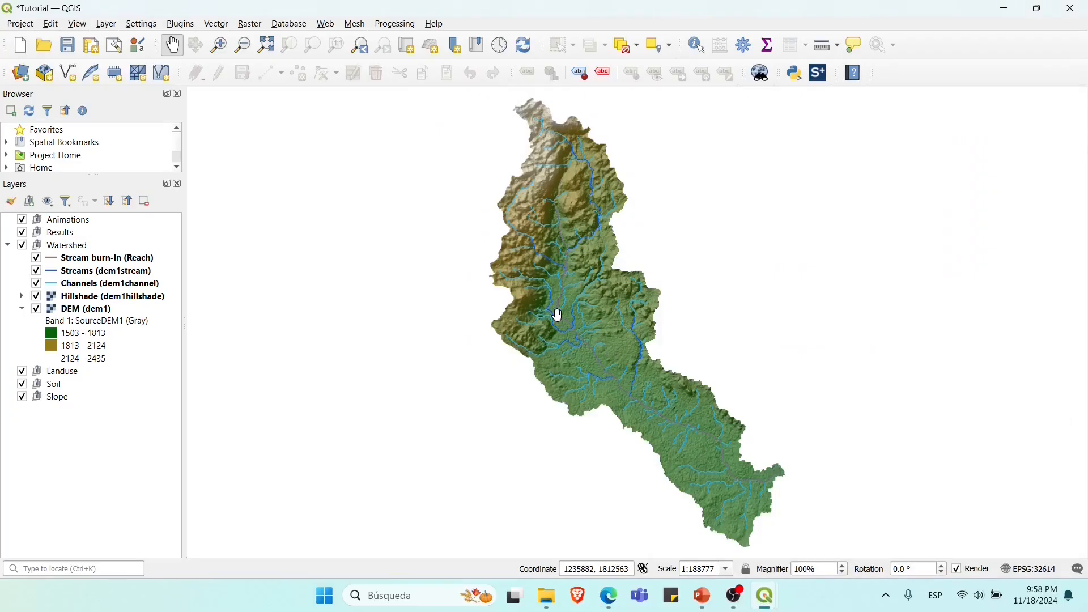
scroll(561, 316, "up", 3)
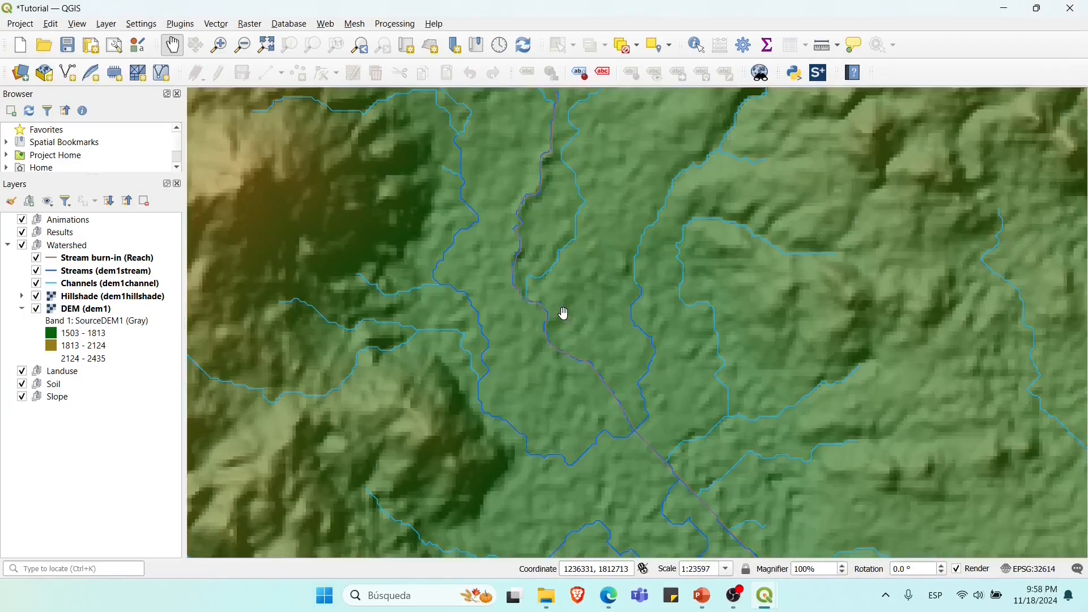
left_click(37, 261)
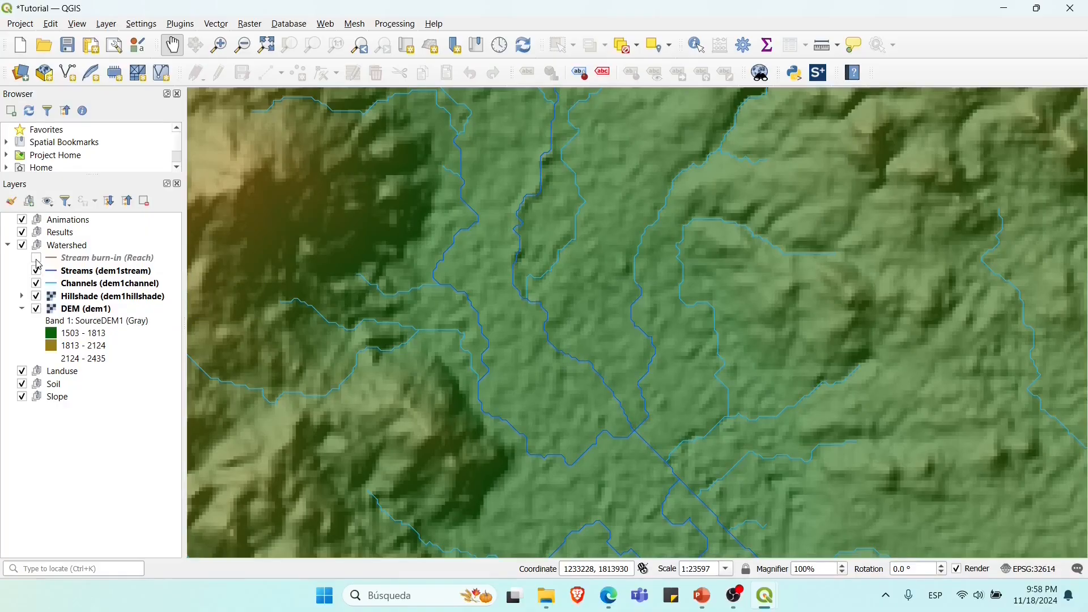
left_click(37, 261)
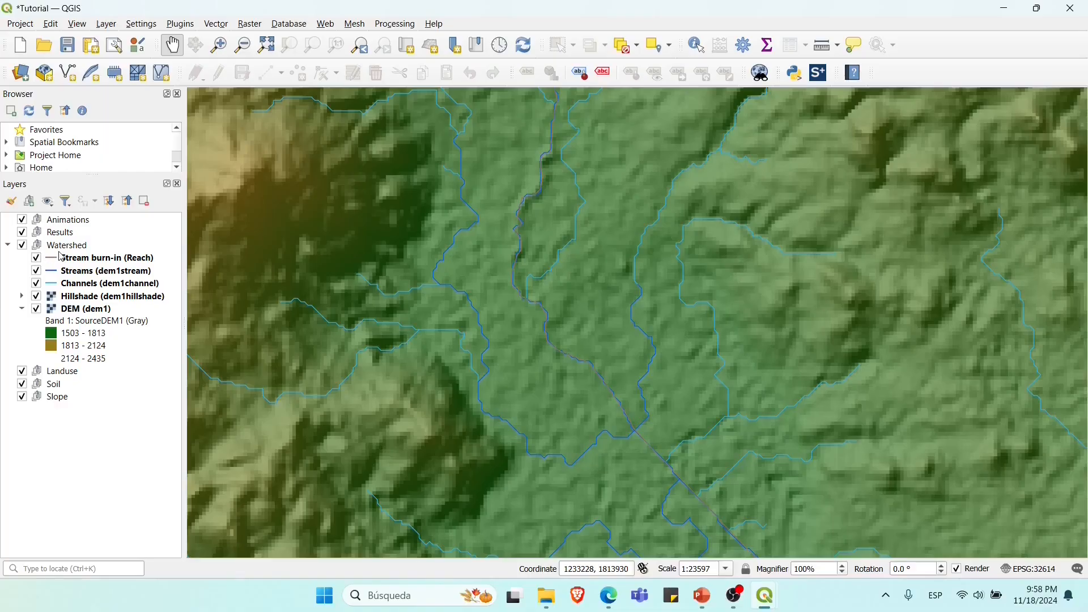
right_click(76, 260)
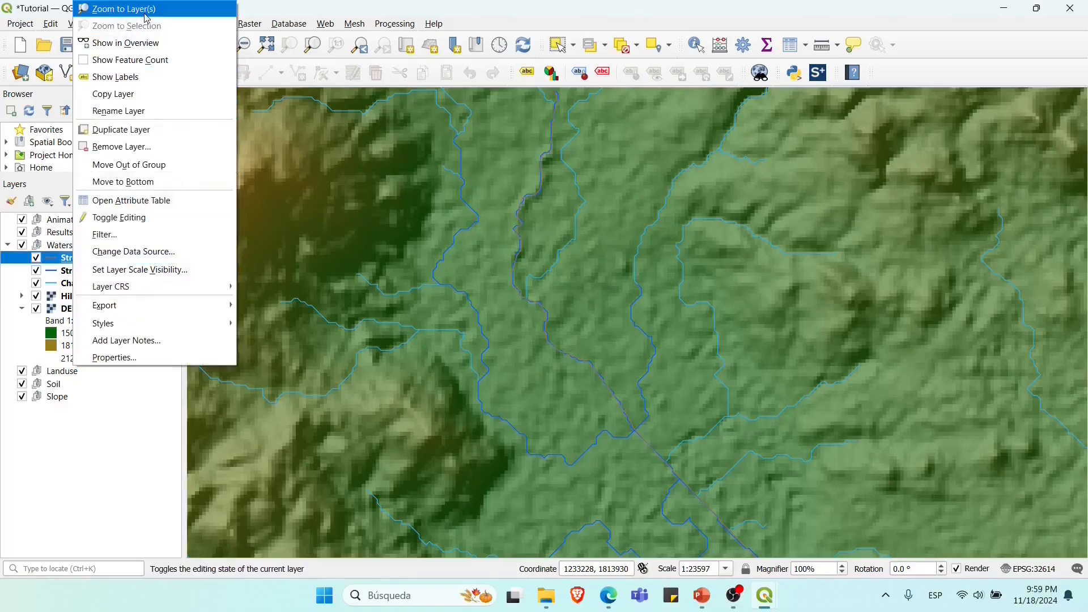
left_click(119, 8)
Step: Return to the Delineate Watershed window and draw one outlet at the downstream end of the main stream in the watershed's southeast
mouse_move(748, 597)
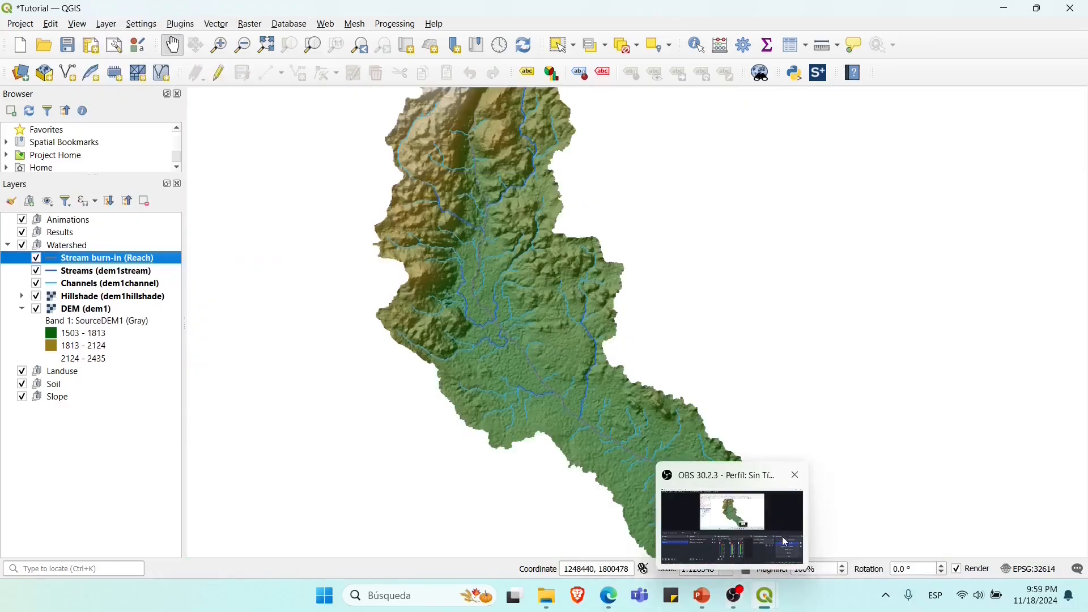
left_click(790, 511)
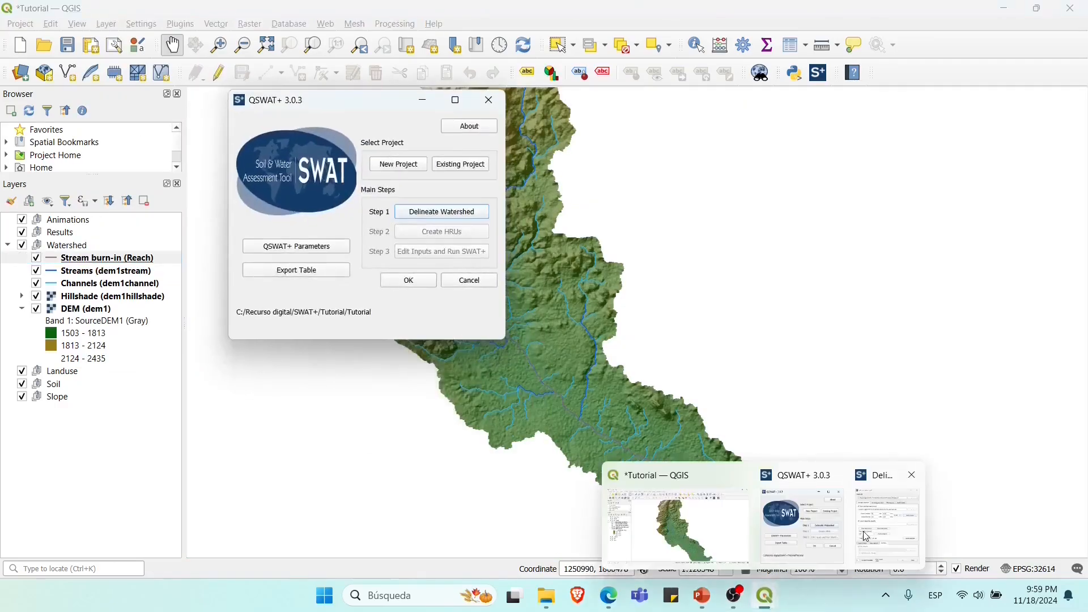
left_click(888, 513)
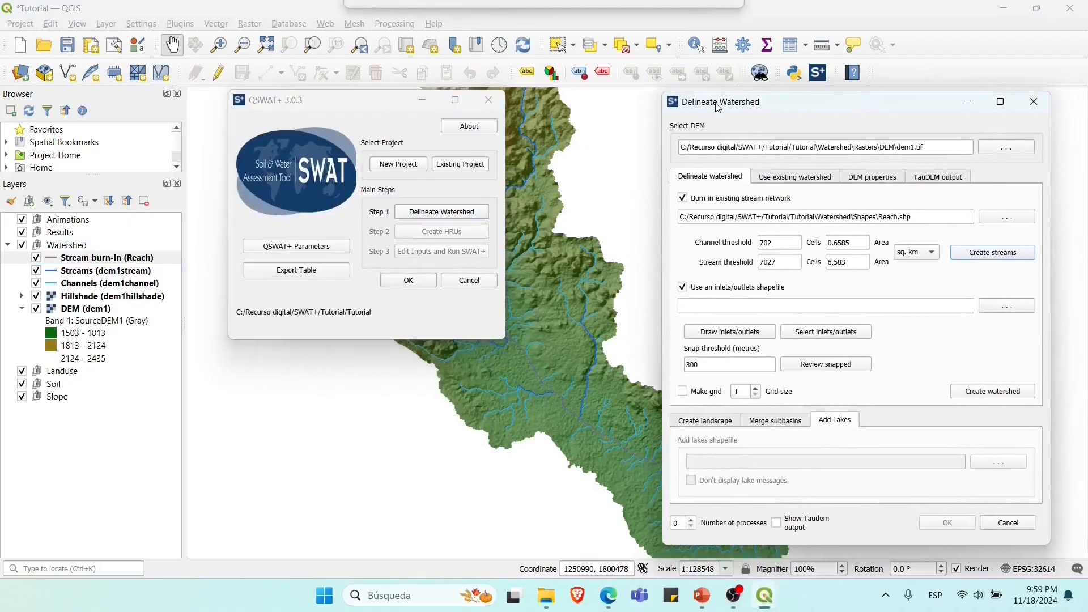
left_click_drag(741, 90, 591, 53)
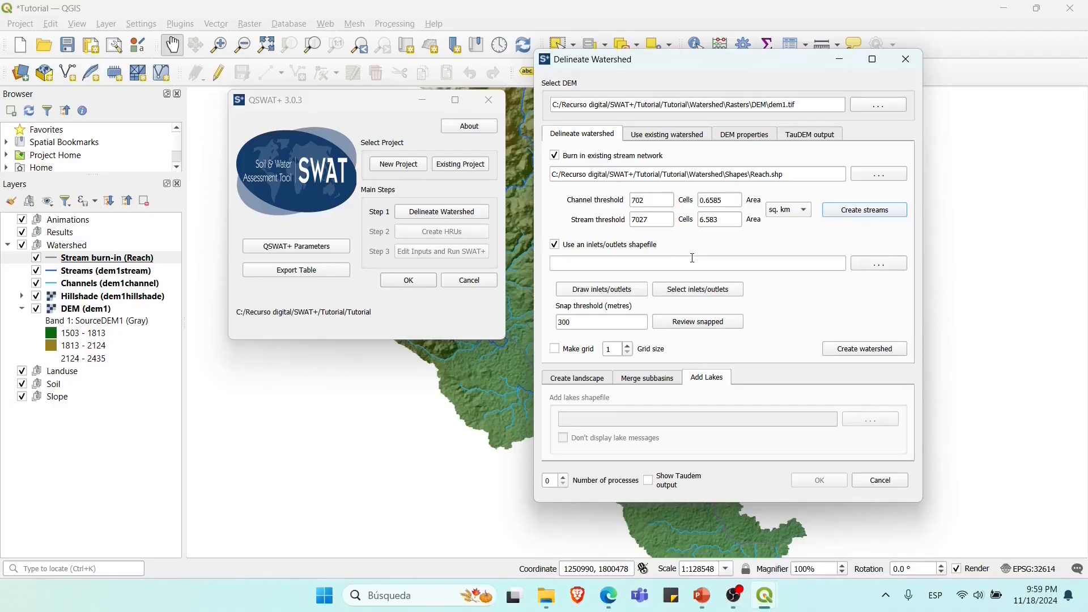
left_click(598, 295)
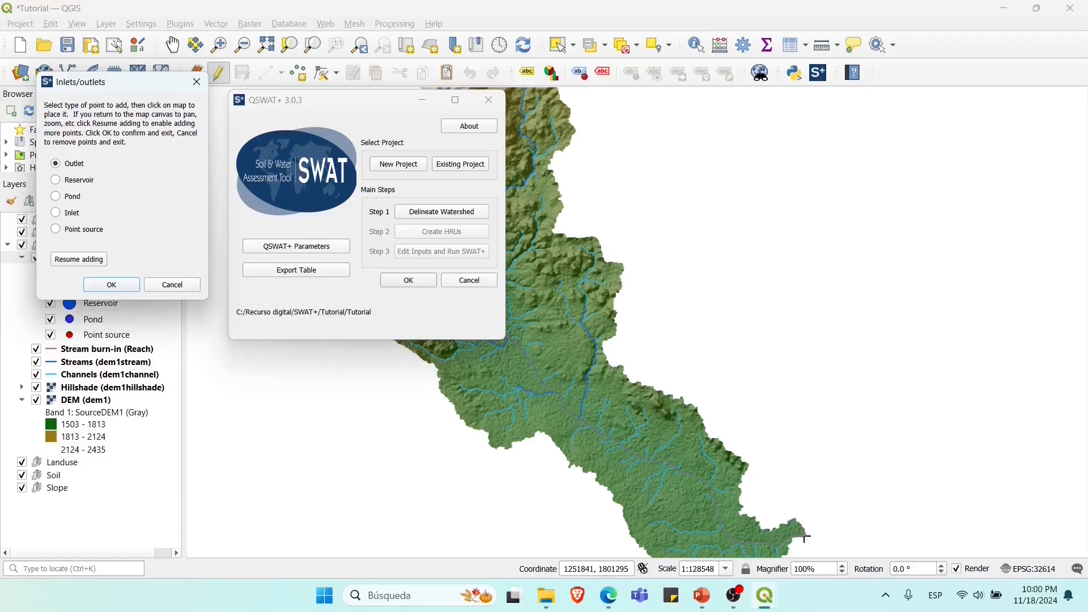
scroll(805, 537, "up", 5)
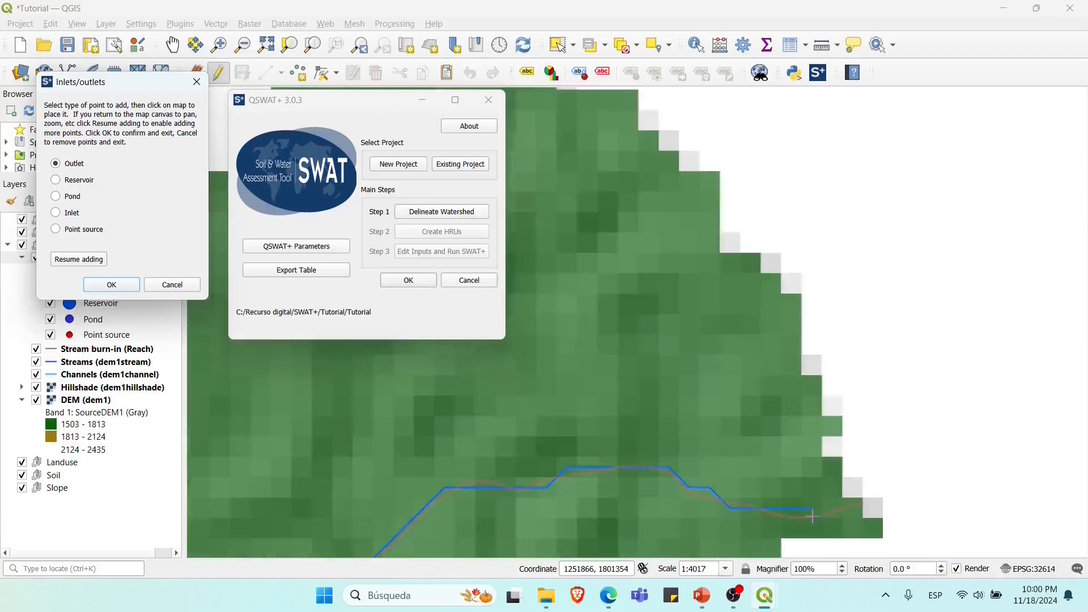
scroll(812, 516, "up", 3)
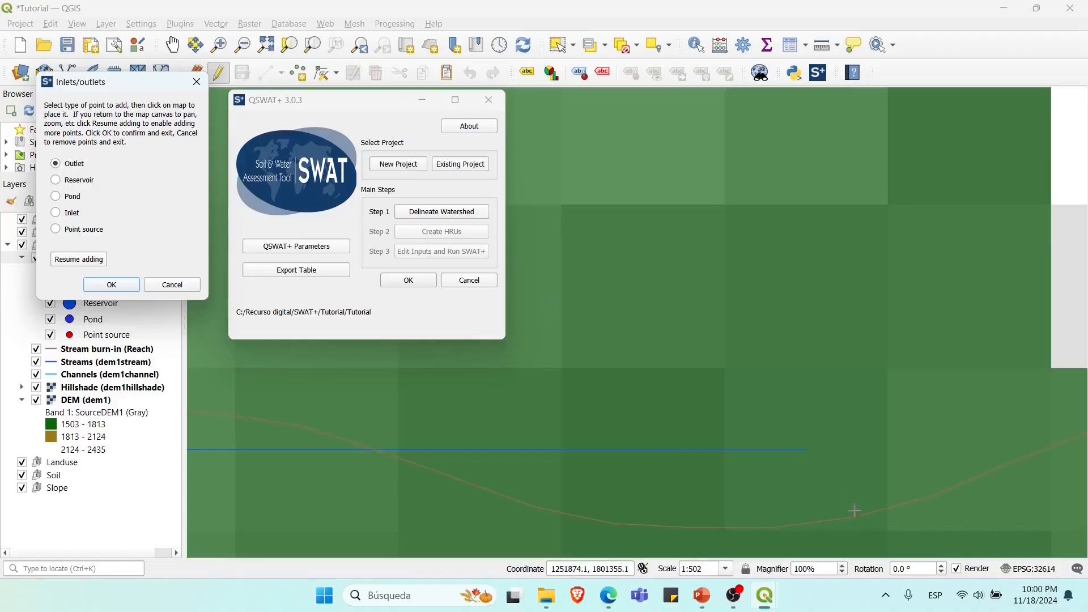
scroll(800, 446, "up", 1)
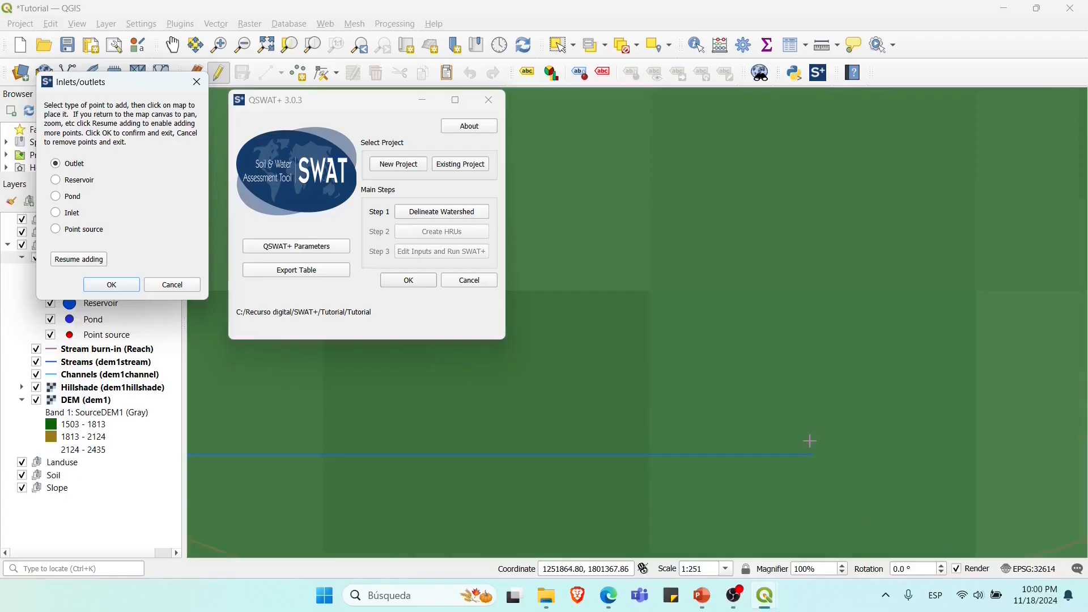
left_click(806, 452)
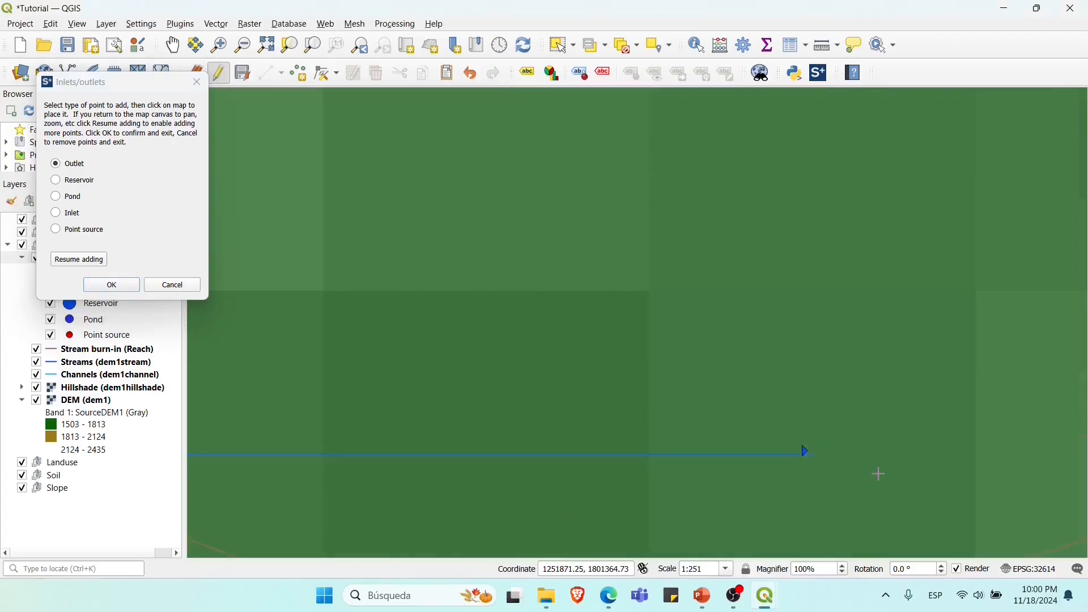
left_click(109, 285)
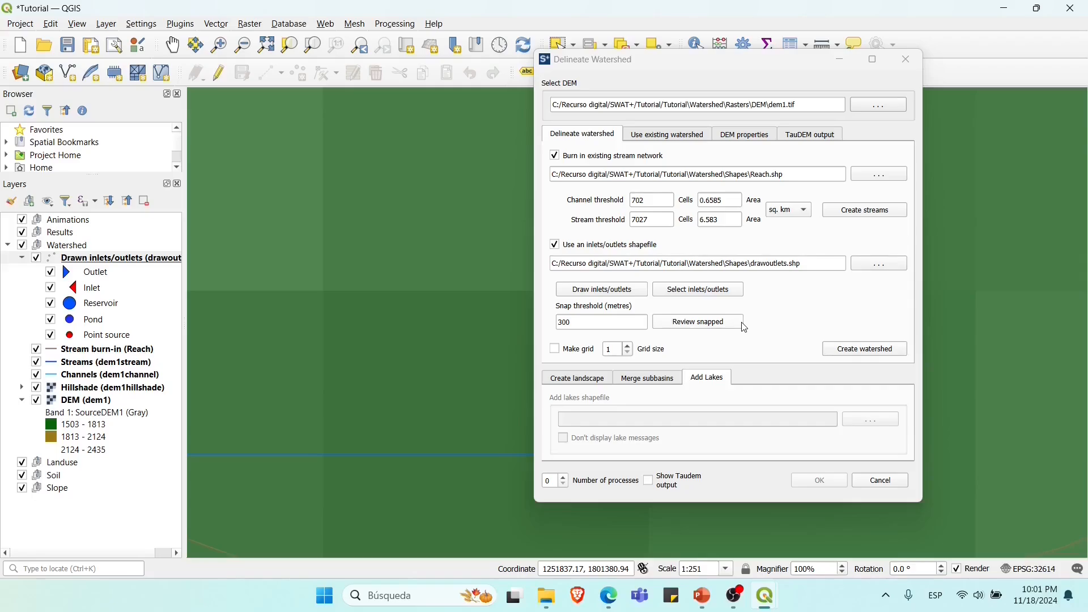
Step: Review the snapped outlet using the 300 m snap threshold and create the watershed
left_click(743, 327)
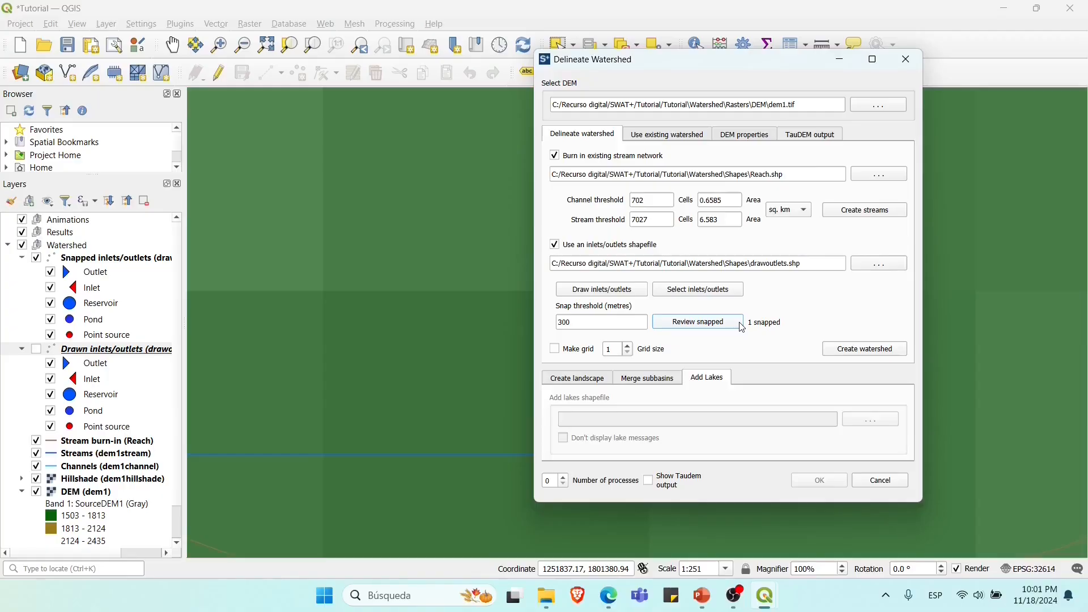
left_click(852, 353)
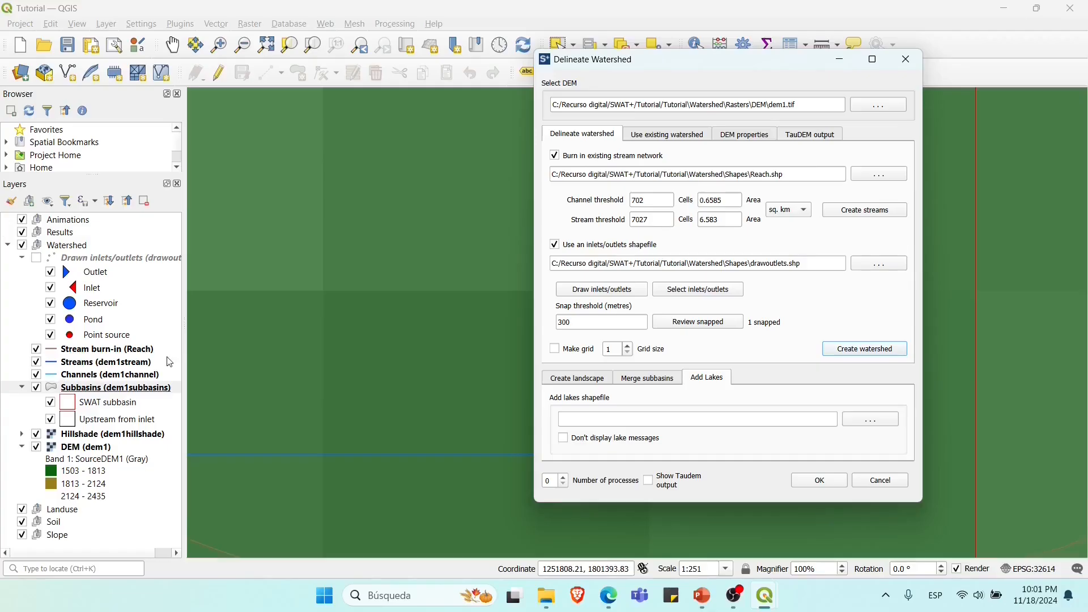
Step: Clear the Delineate Watershed window from view and examine the full extent of the Subbasins layer on the map
left_click(840, 61)
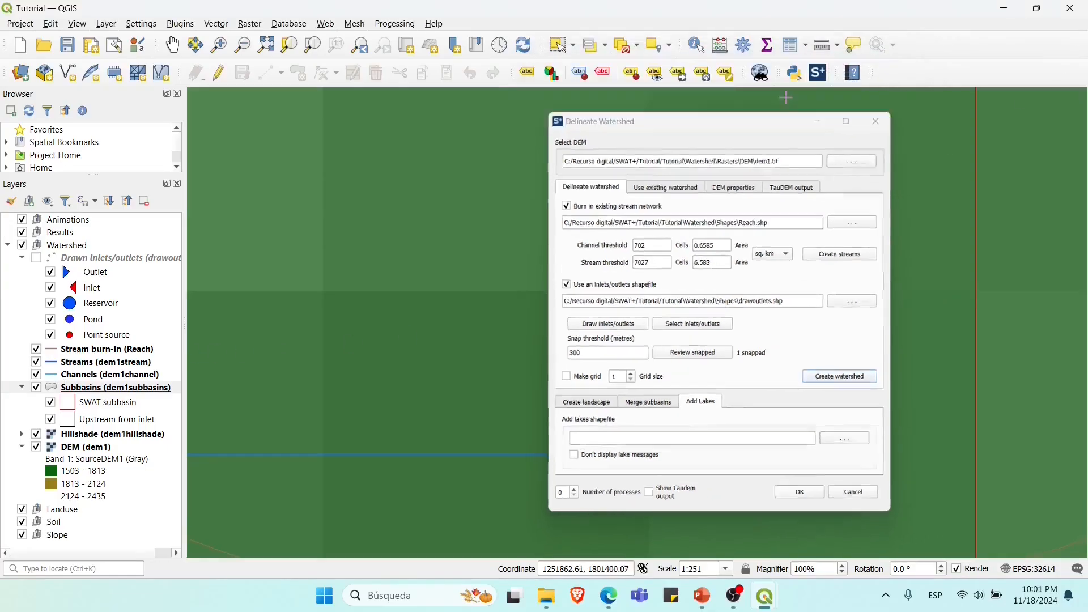
right_click(108, 394)
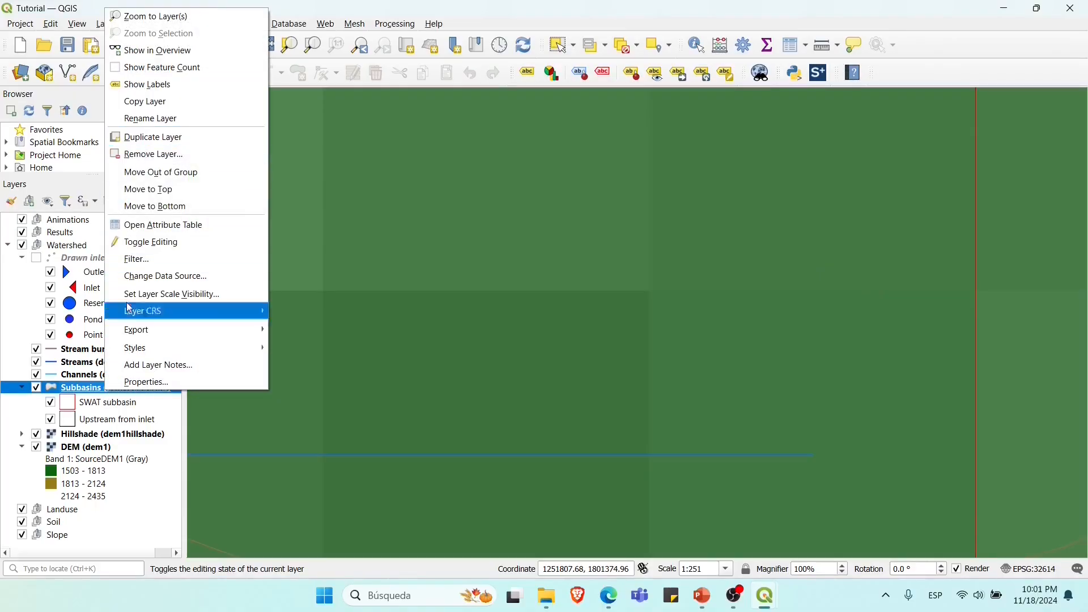
right_click(91, 392)
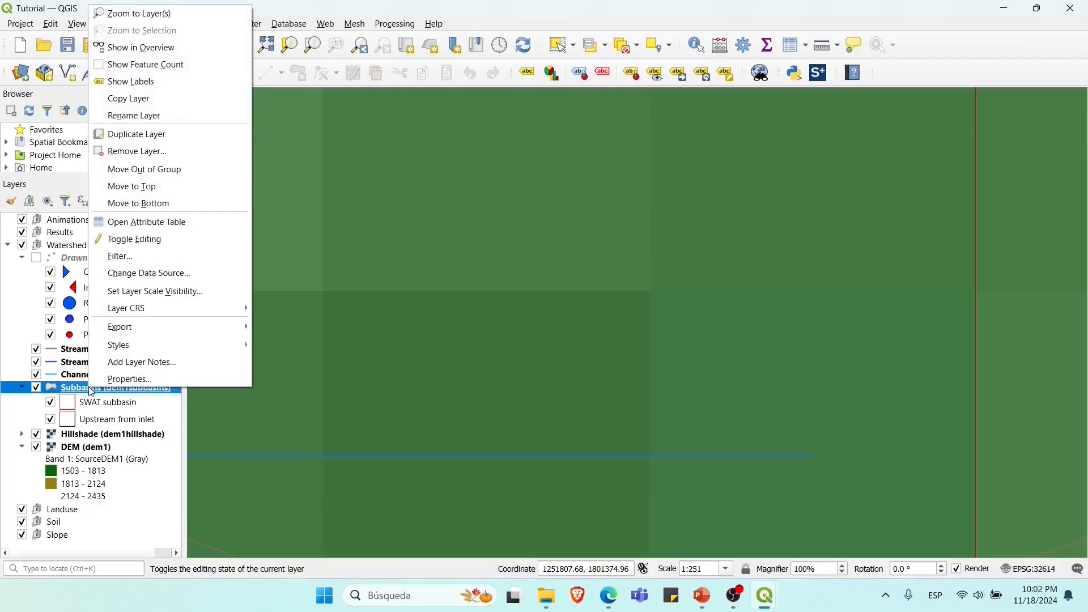
left_click(138, 20)
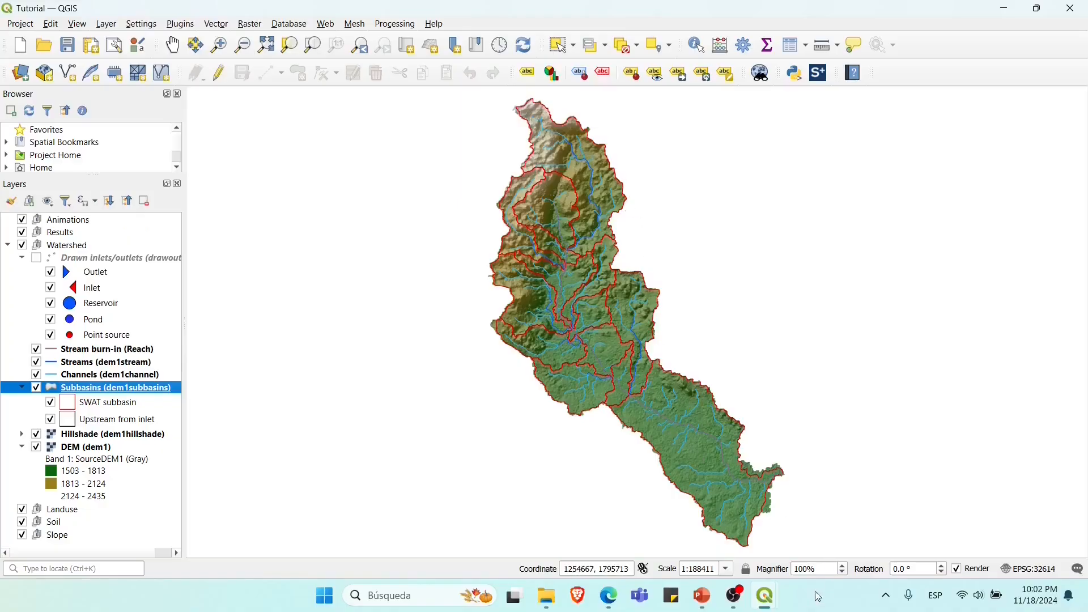
Step: Back in the Delineate Watershed window, review the buffer channel, DEM inversion and branch length landscape options without creating any, plus the subbasin merging options
mouse_move(766, 597)
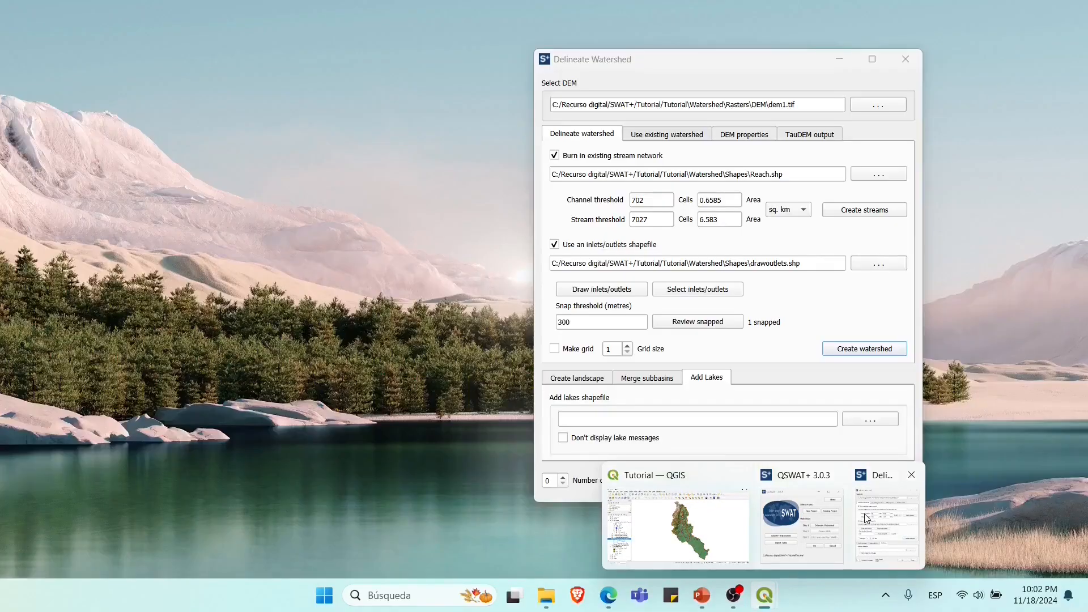
left_click(866, 518)
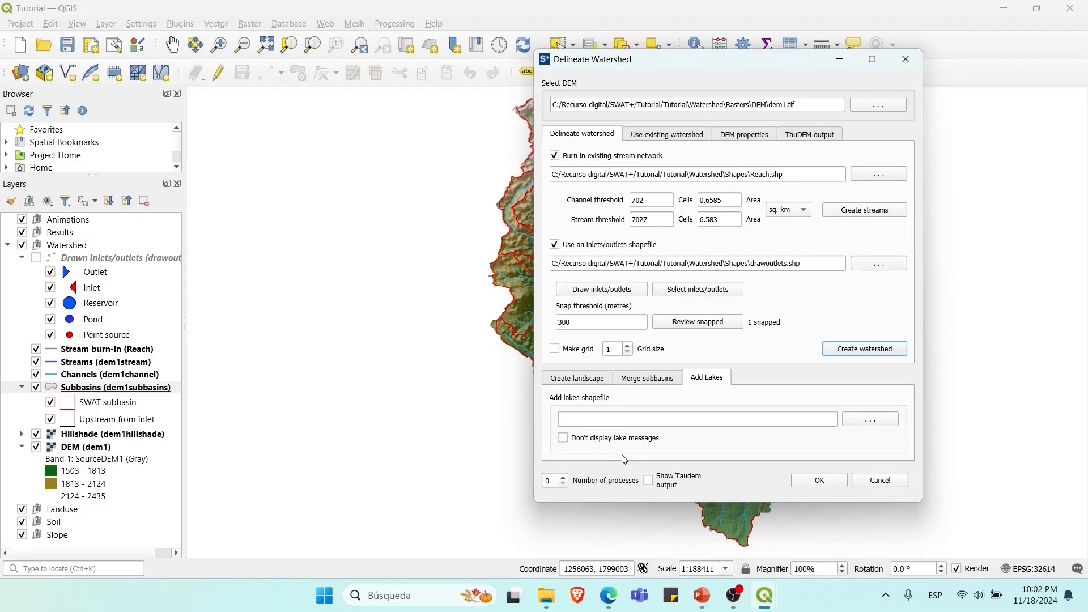
left_click(582, 381)
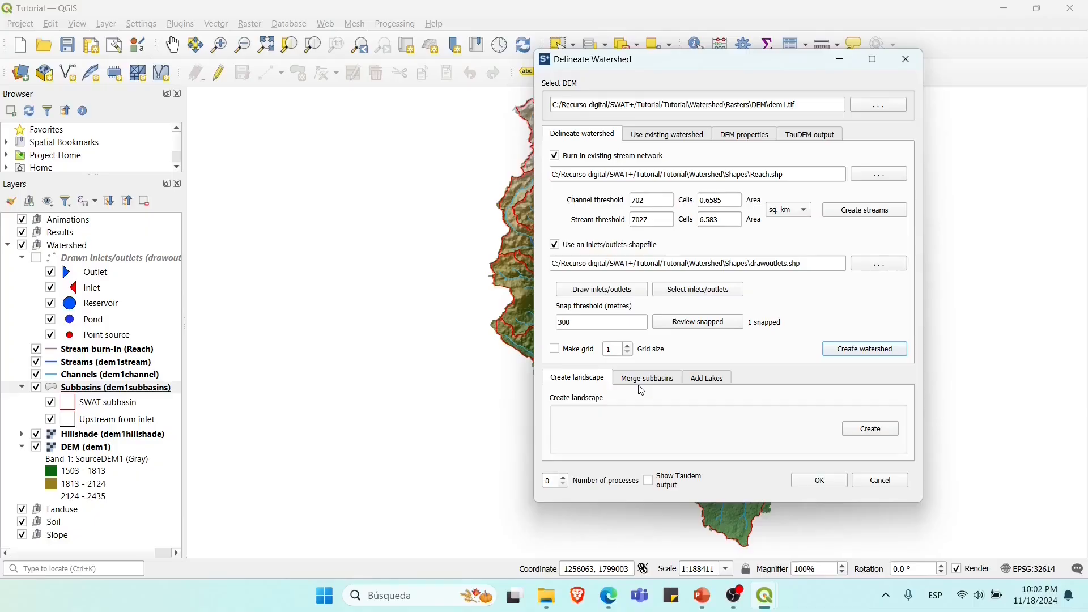
left_click(865, 431)
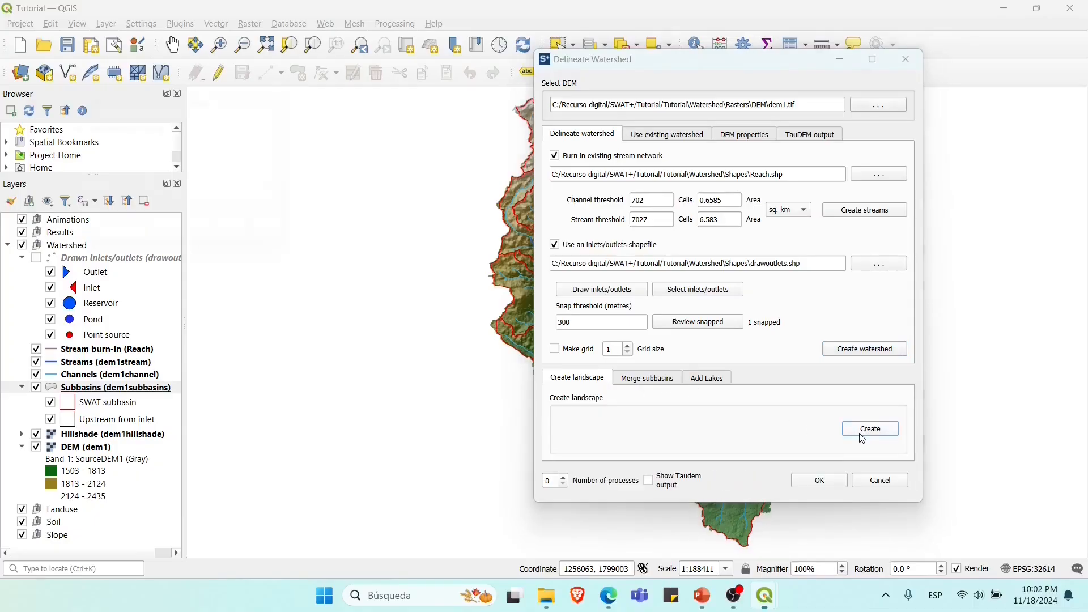
left_click_drag(123, 78, 242, 80)
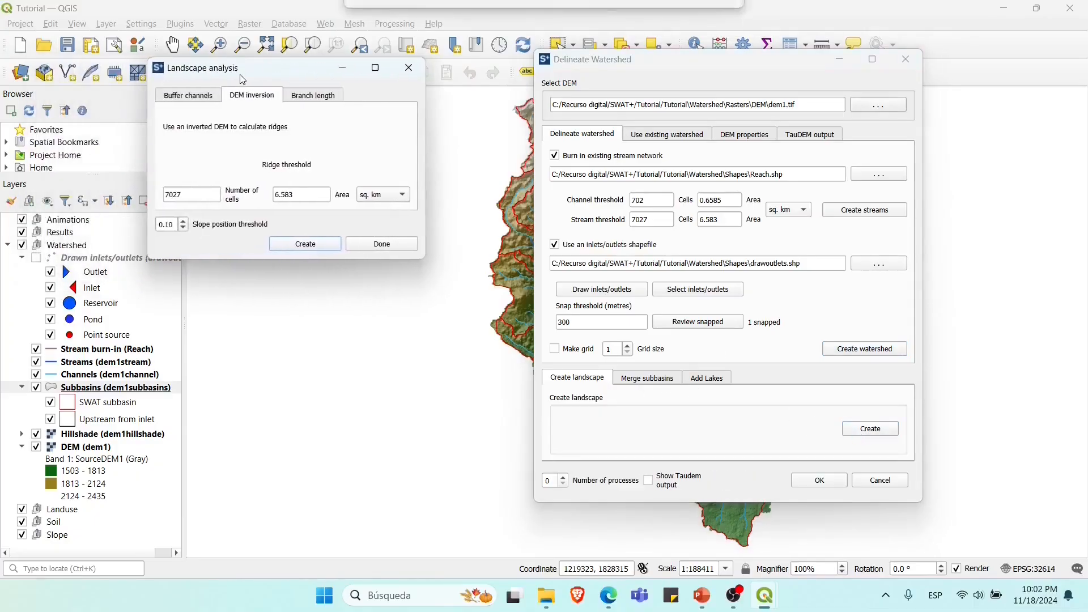
left_click(213, 108)
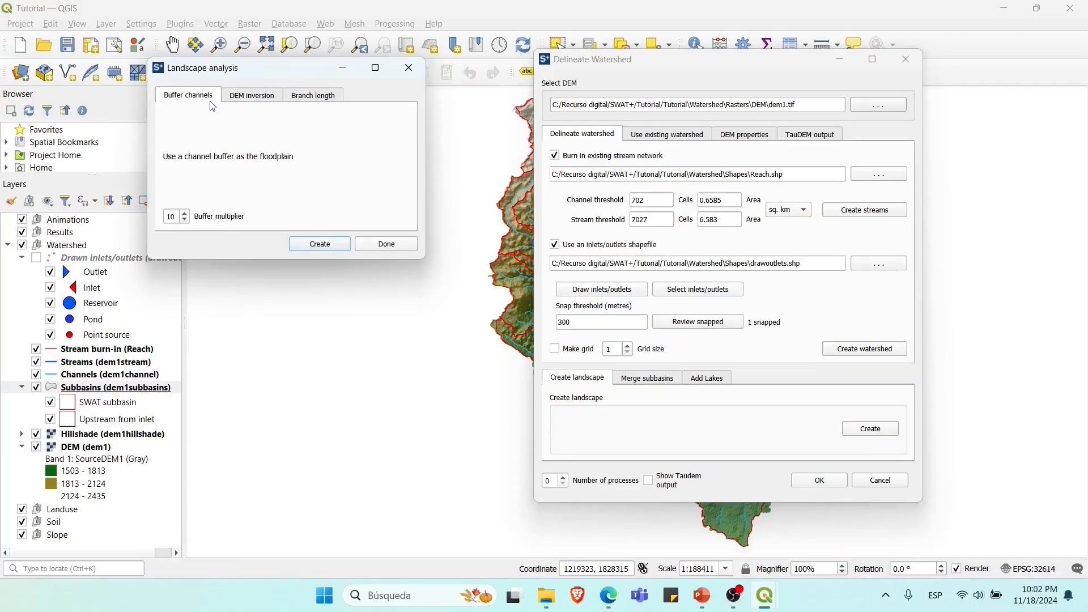
left_click(261, 103)
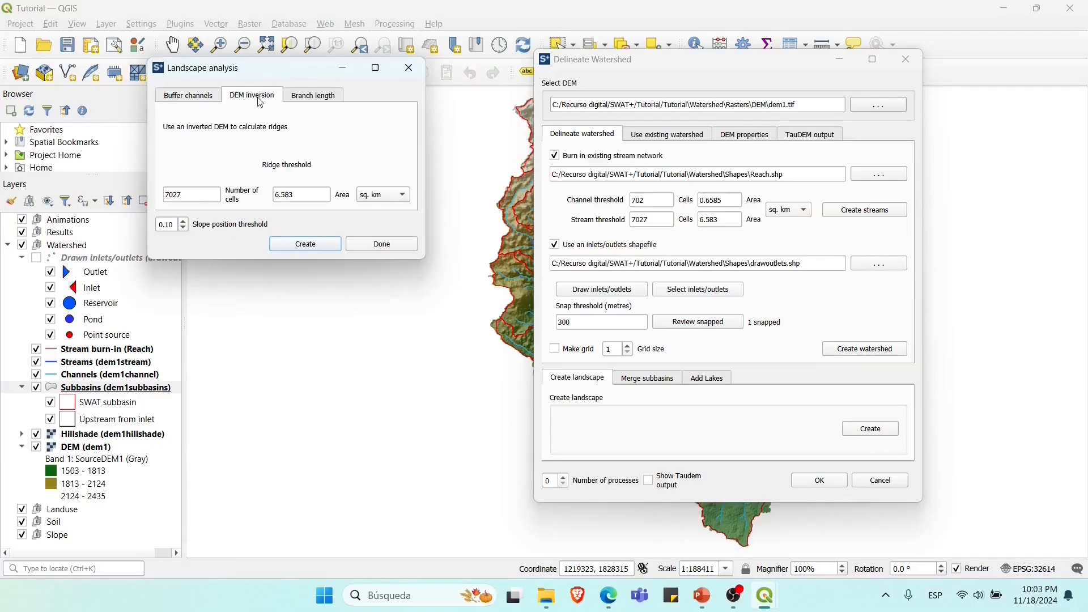
left_click(299, 102)
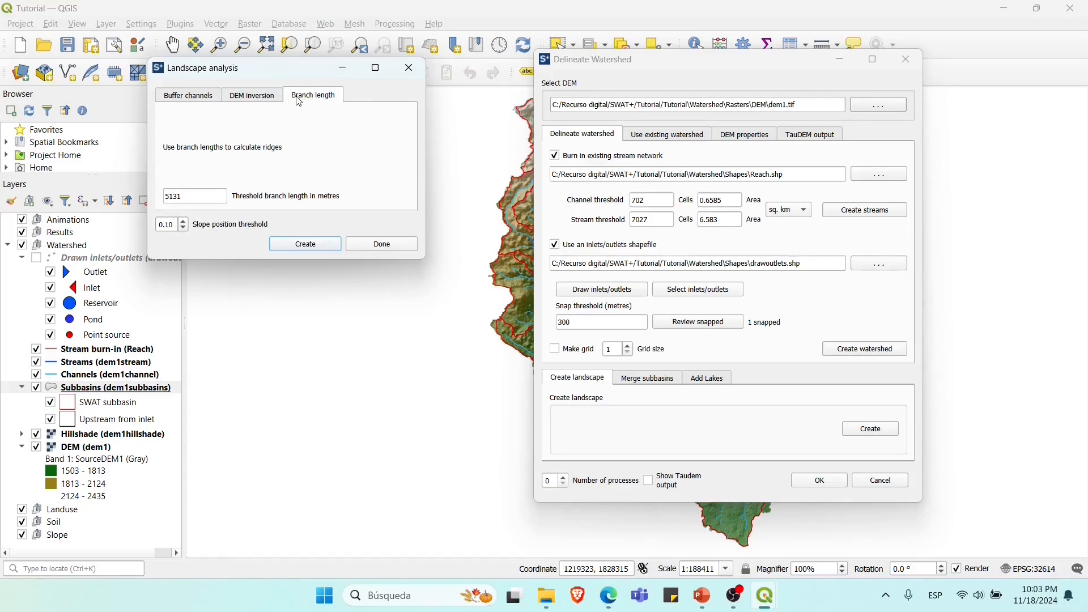
left_click(410, 68)
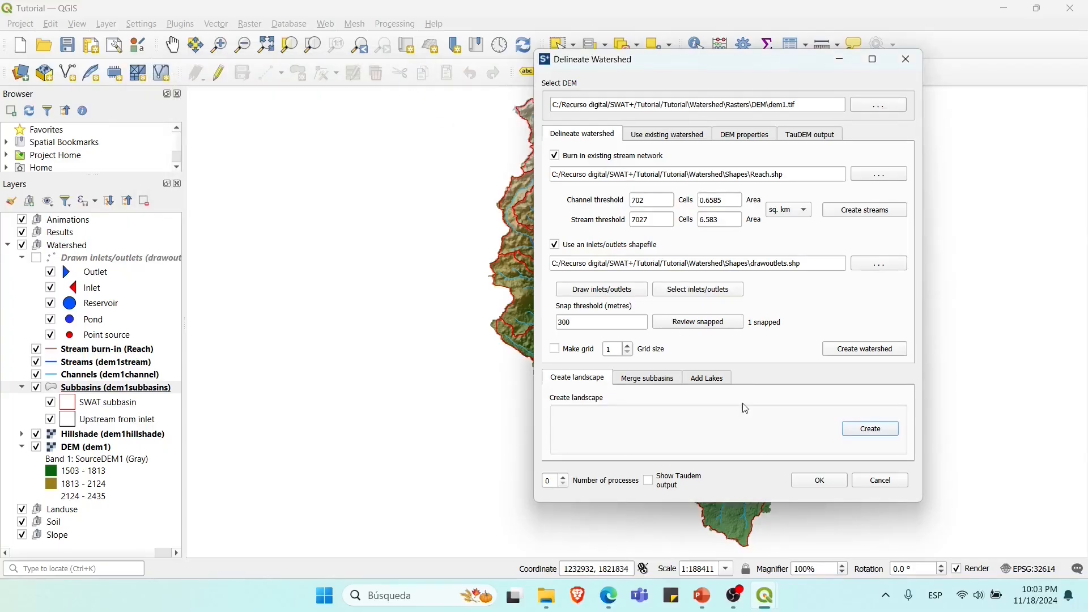
left_click(675, 386)
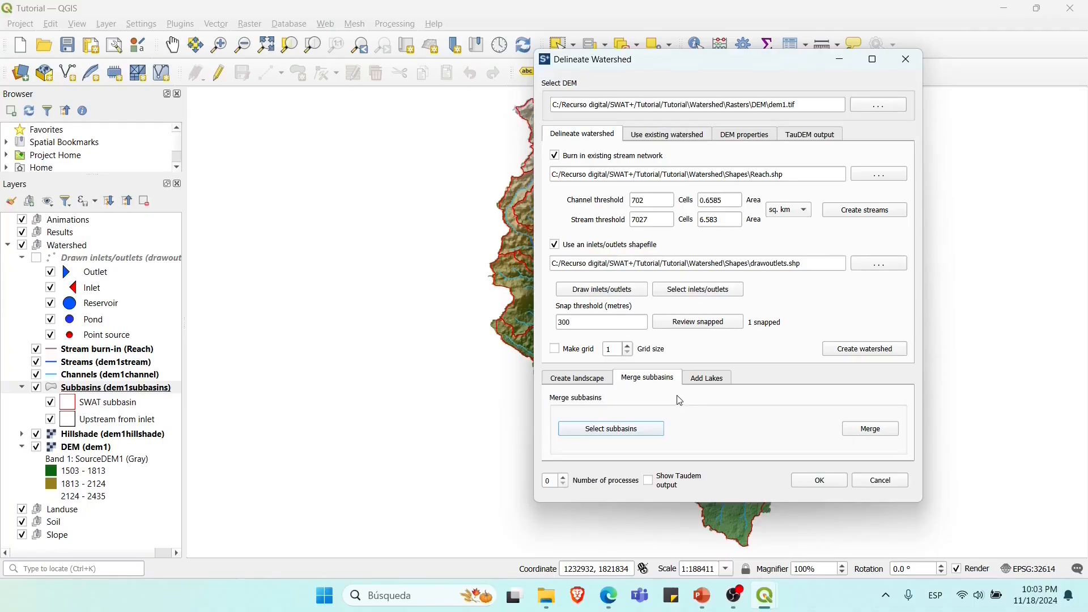
Step: Review the options for adding a lakes shapefile and for using an existing watershed, comparing them with the delineation settings
left_click(700, 377)
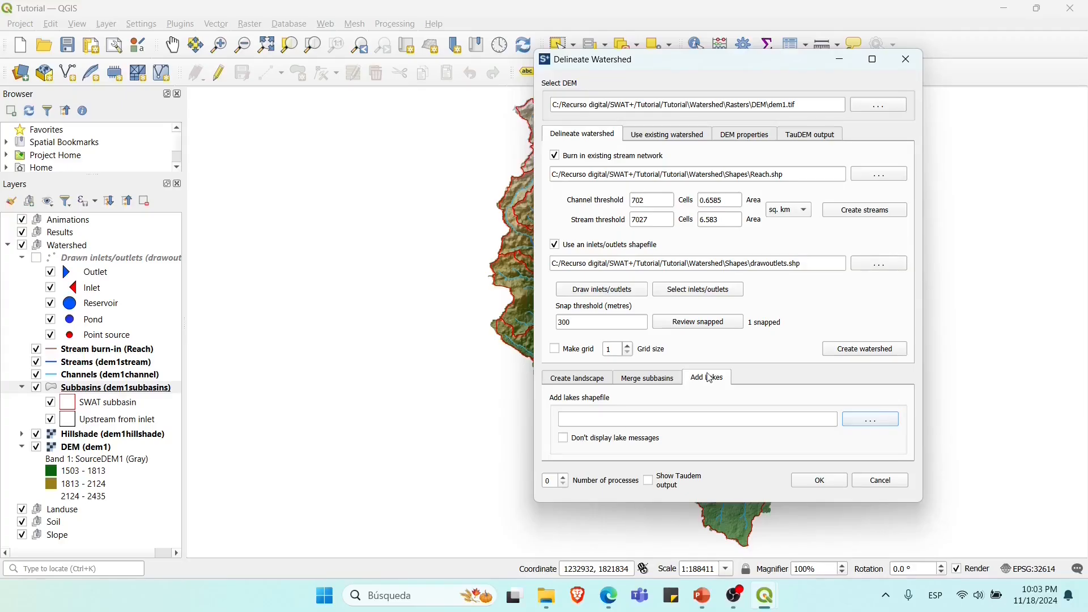
left_click(668, 136)
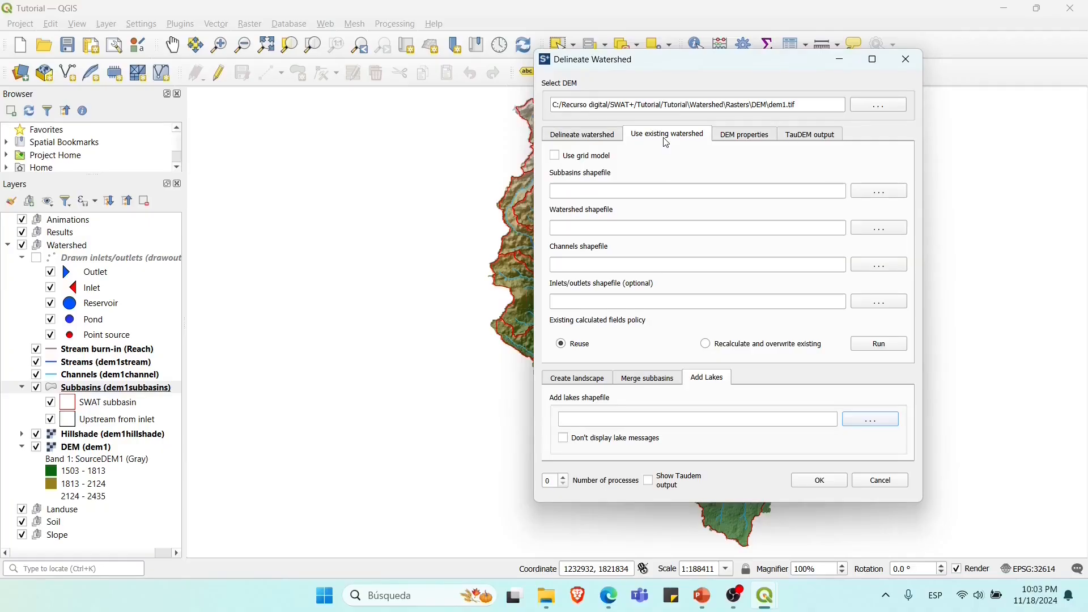
left_click(590, 136)
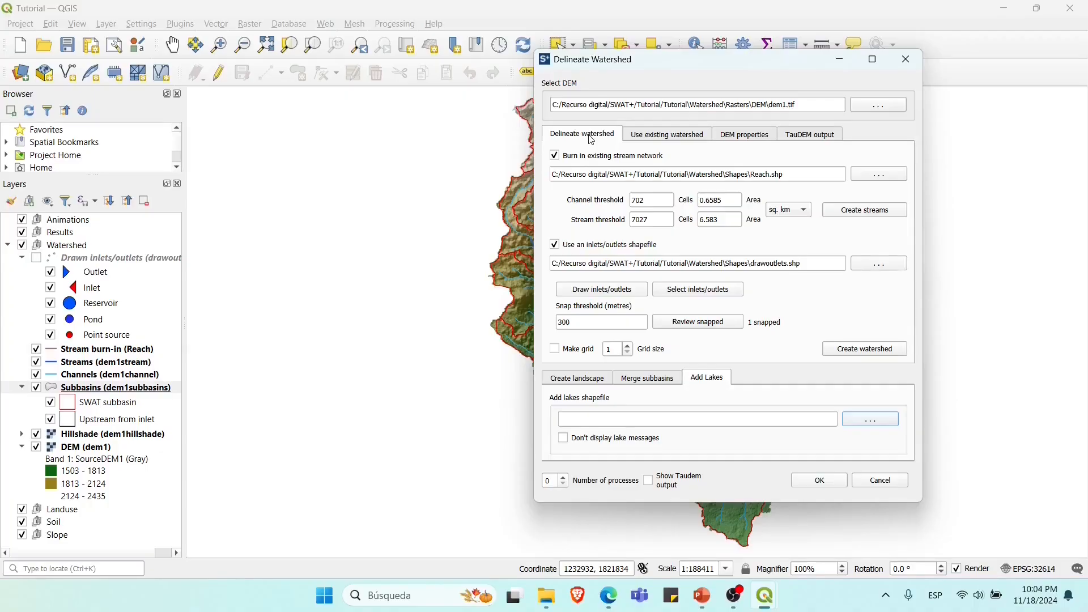
left_click(651, 137)
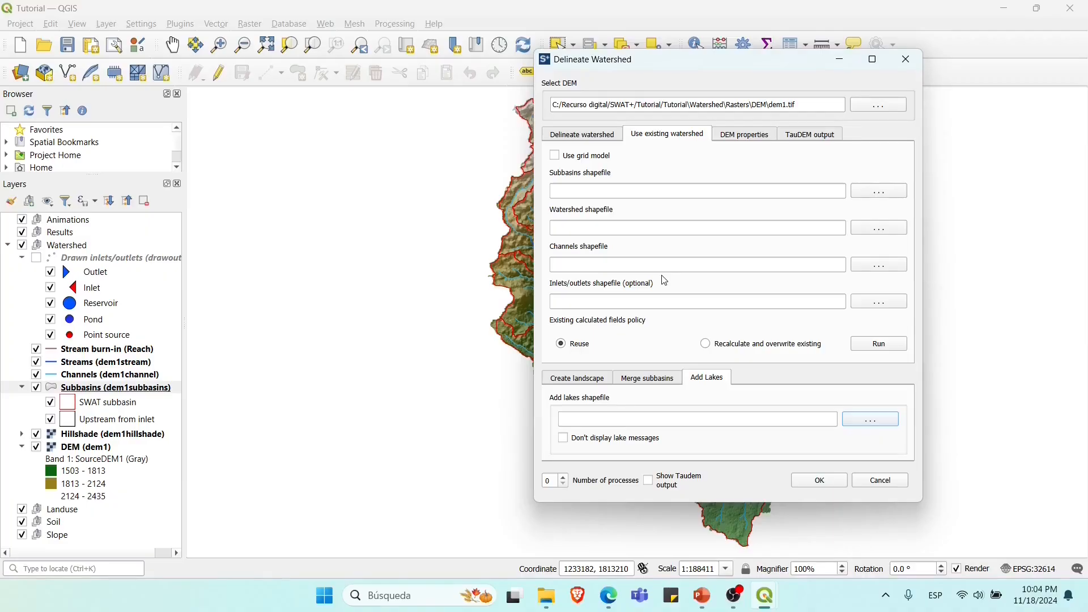
left_click(588, 135)
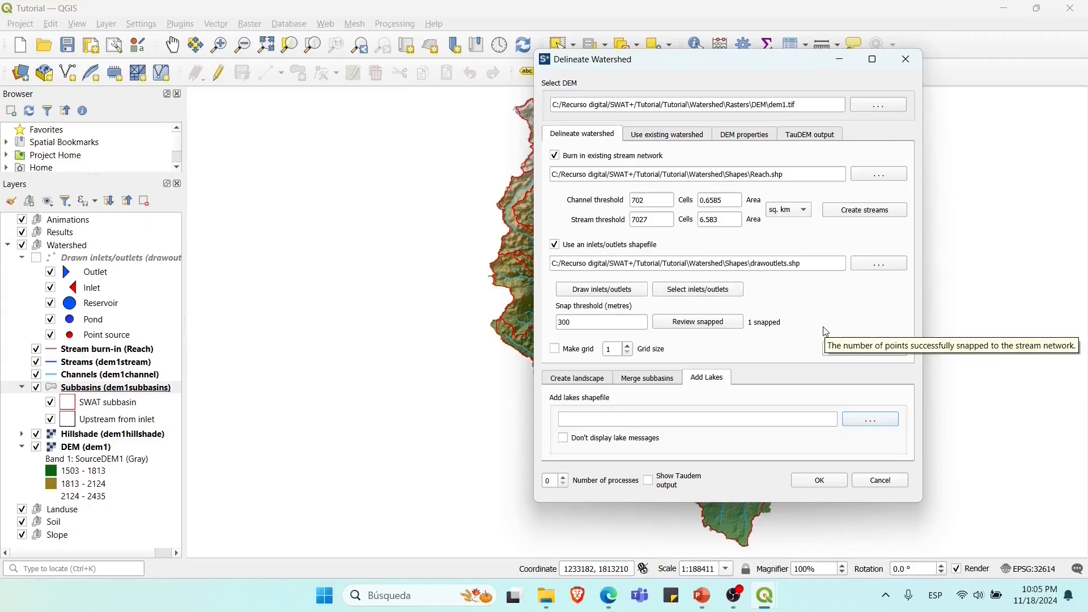
Step: Accept the watershed delineation and open the Create HRUs window clear of the main QSWAT+ window
left_click(822, 482)
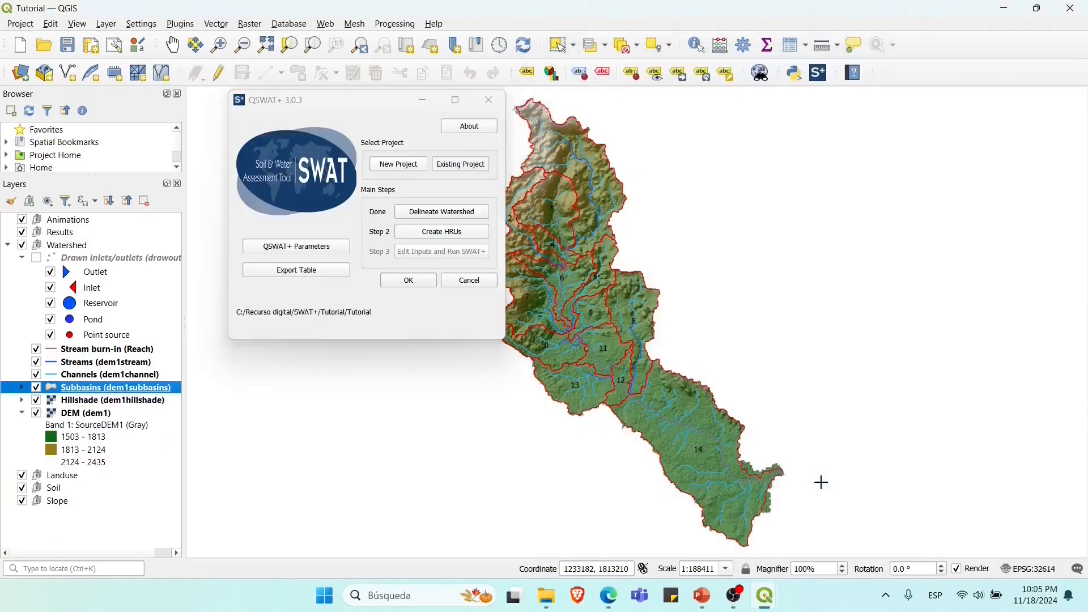
left_click_drag(346, 103, 383, 111)
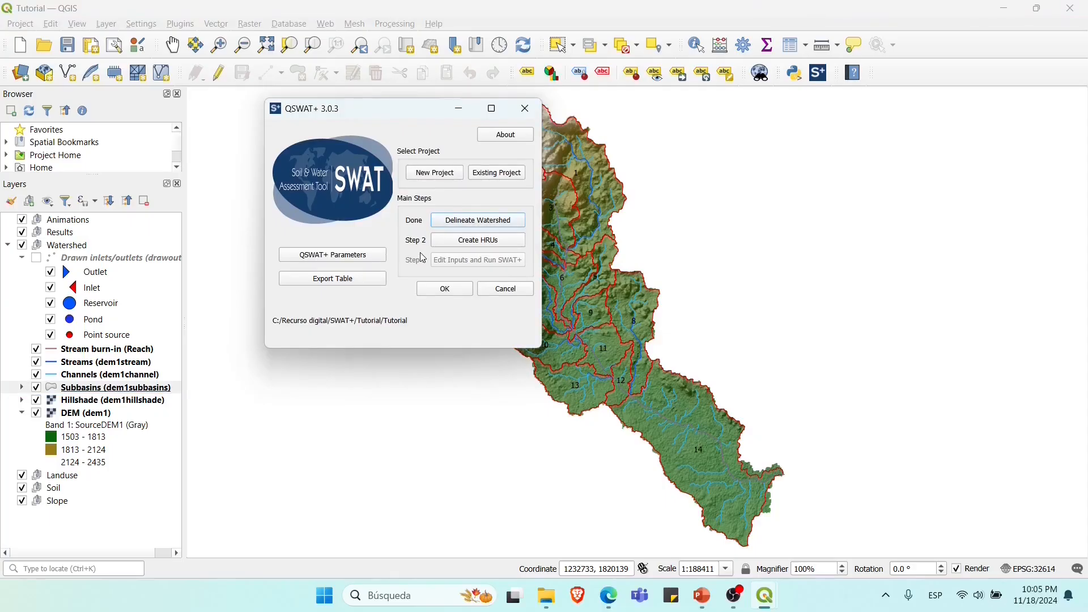
left_click(475, 240)
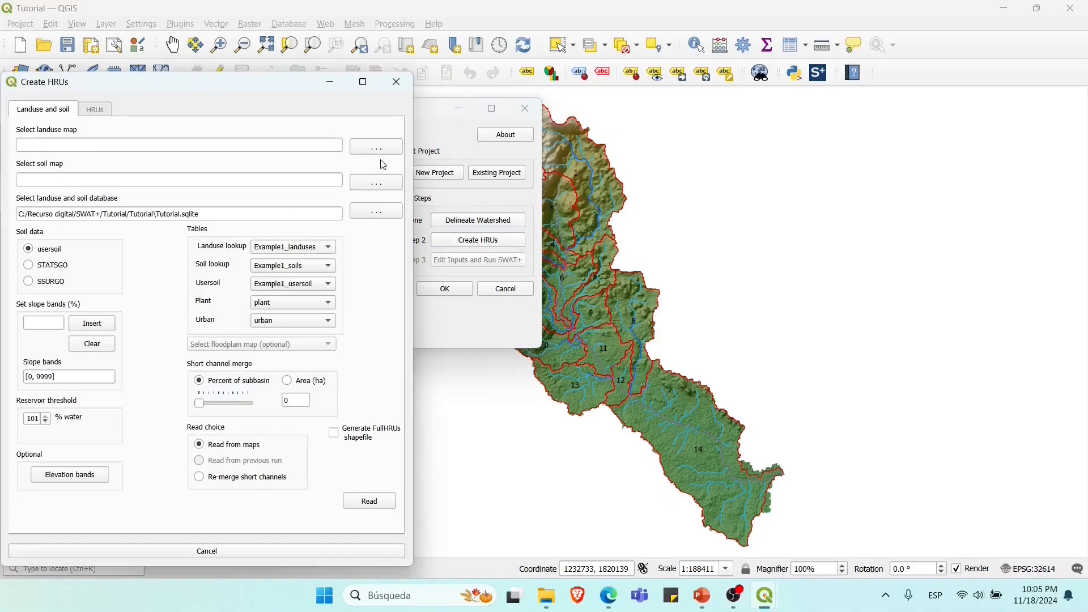
left_click_drag(255, 91, 821, 83)
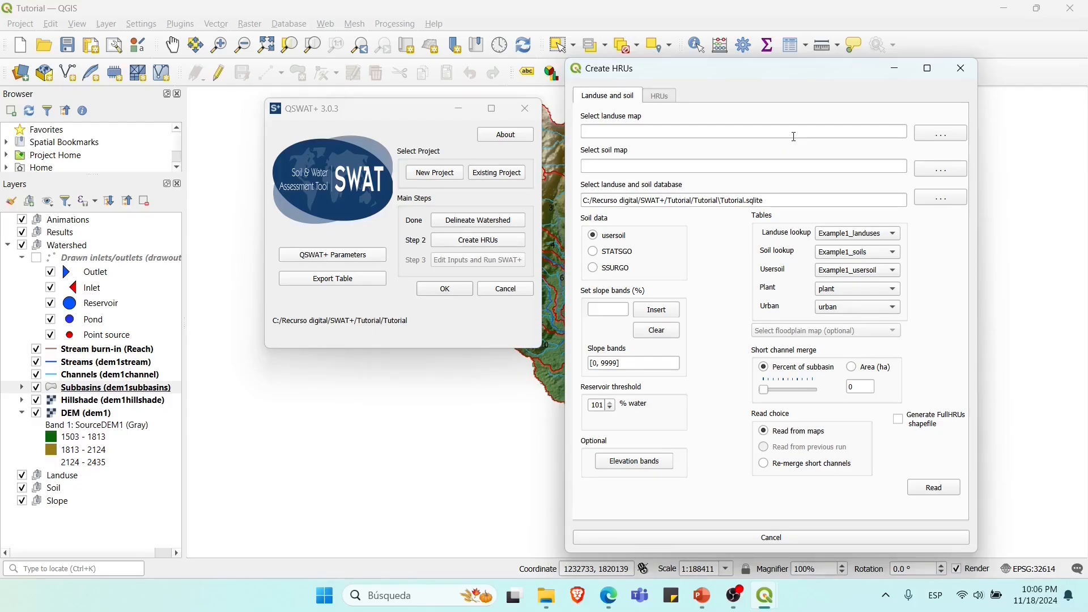
Step: Load hdr.adf from the Inputs > Raster > land_use folder as the landuse map
left_click(941, 135)
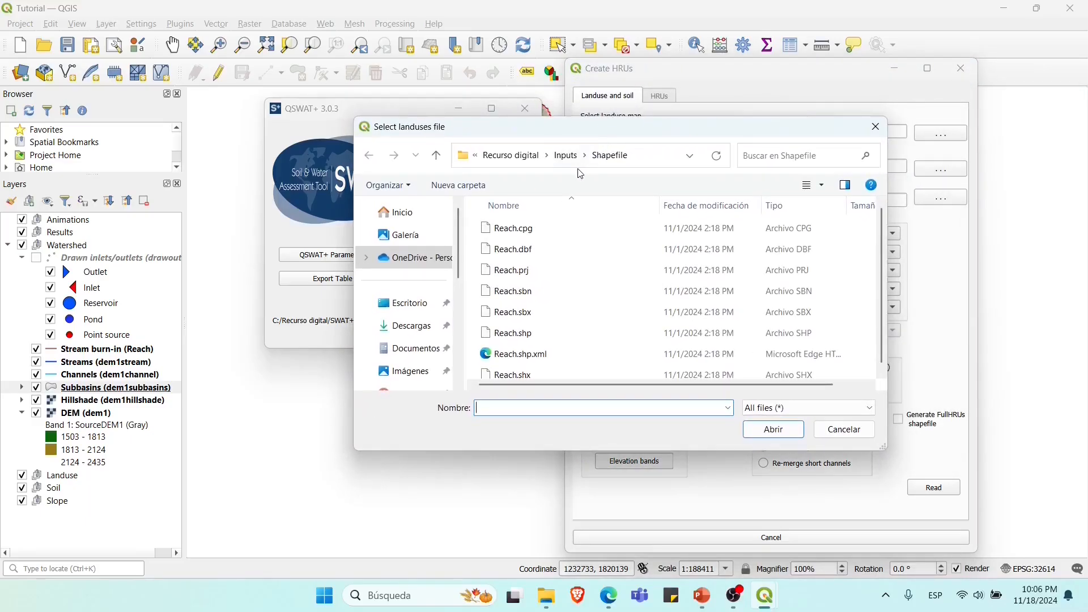
left_click(571, 159)
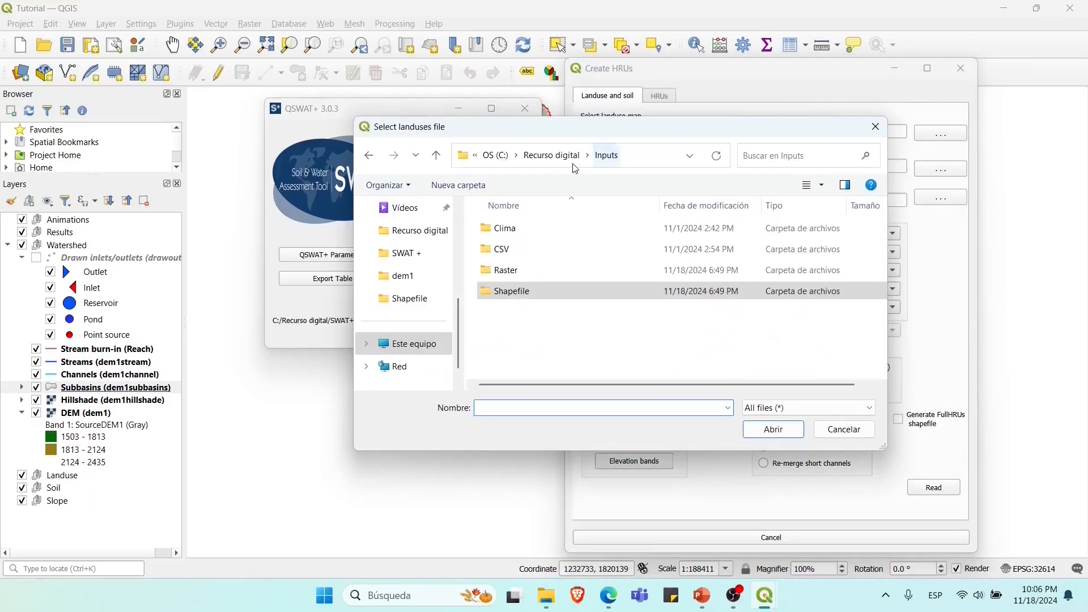
double_click(539, 272)
left_click(546, 272)
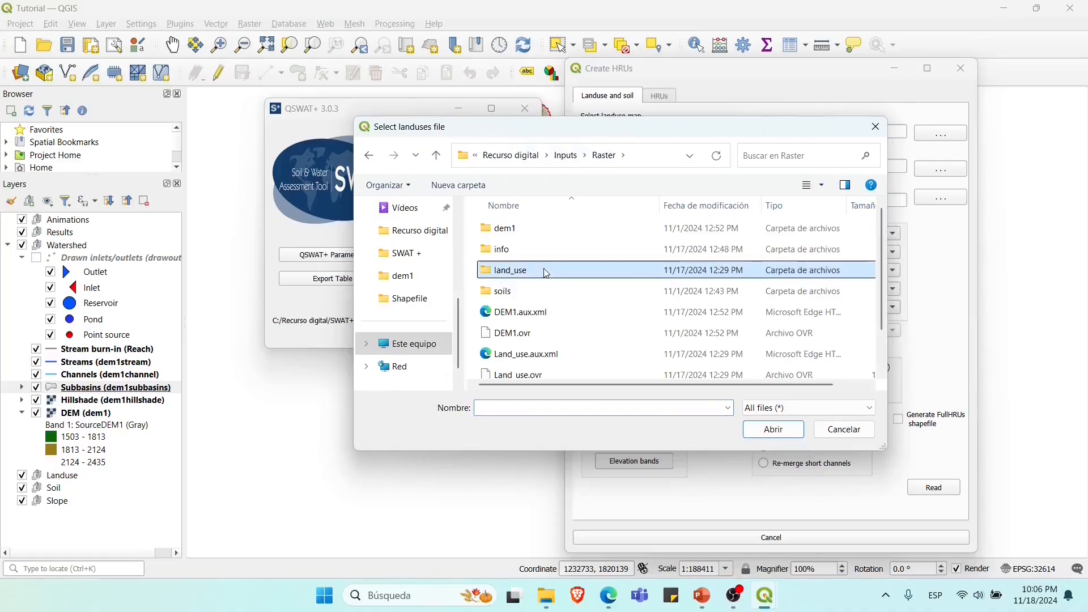
double_click(545, 272)
left_click(553, 256)
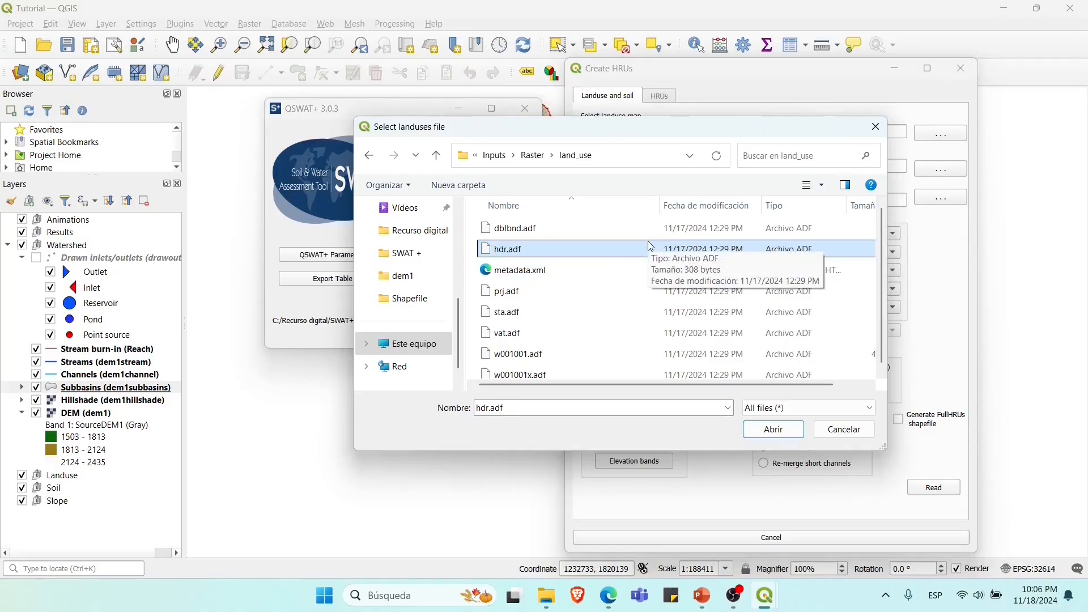
left_click(792, 435)
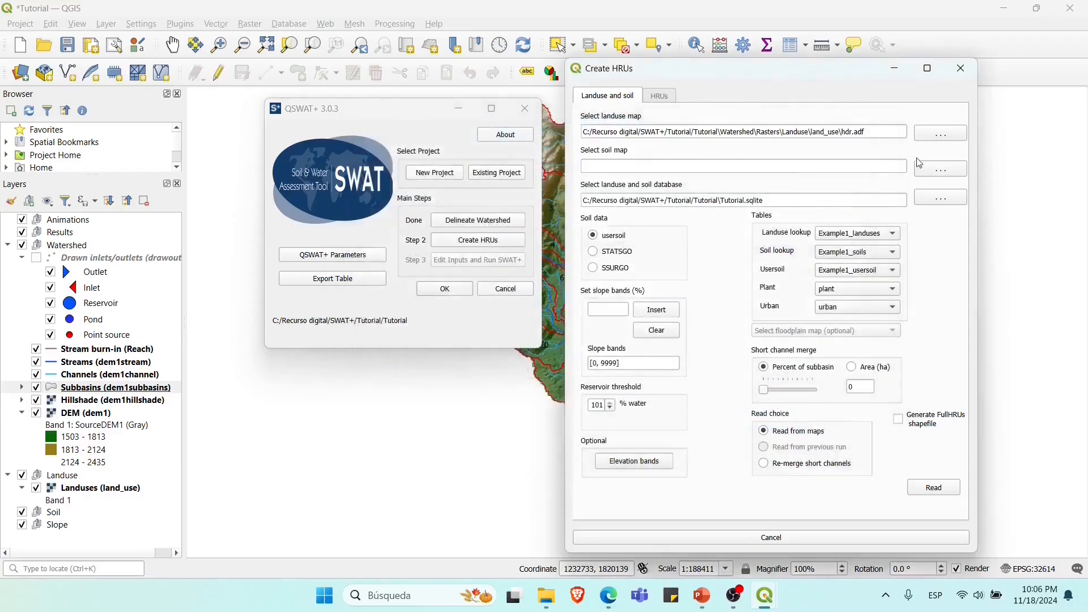
Step: Load hdr.adf from the Inputs > Raster > soils folder as the soil map
left_click(927, 174)
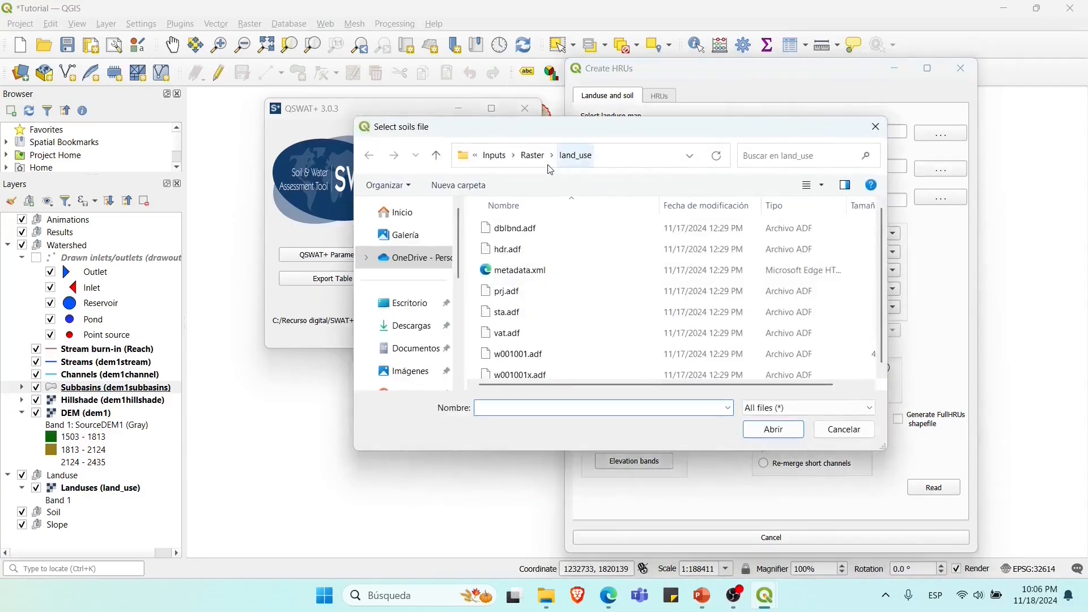
left_click(551, 158)
left_click(541, 162)
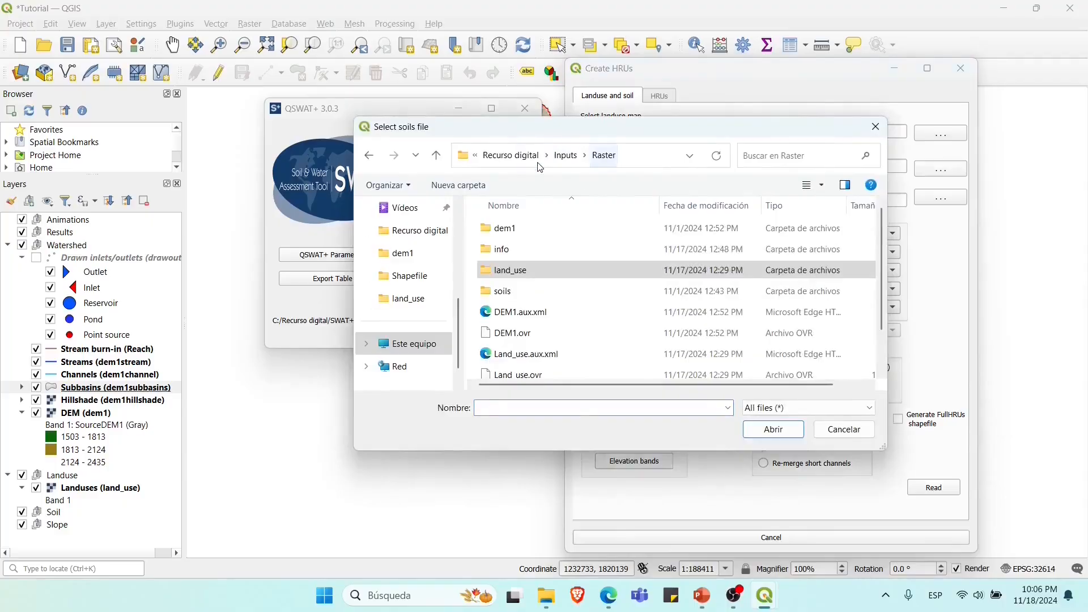
double_click(549, 289)
left_click(552, 250)
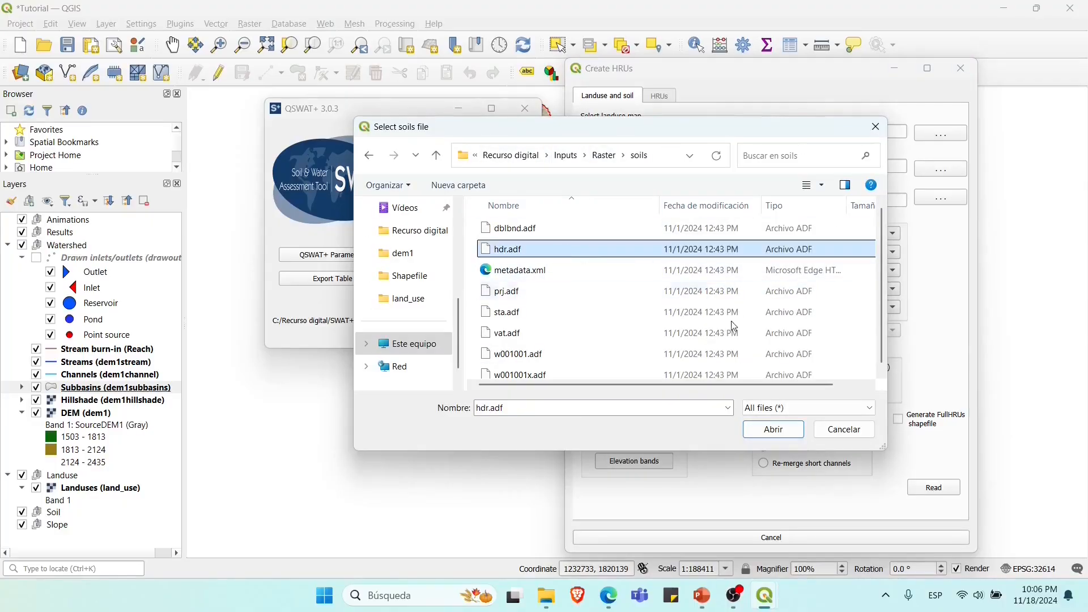
left_click(774, 430)
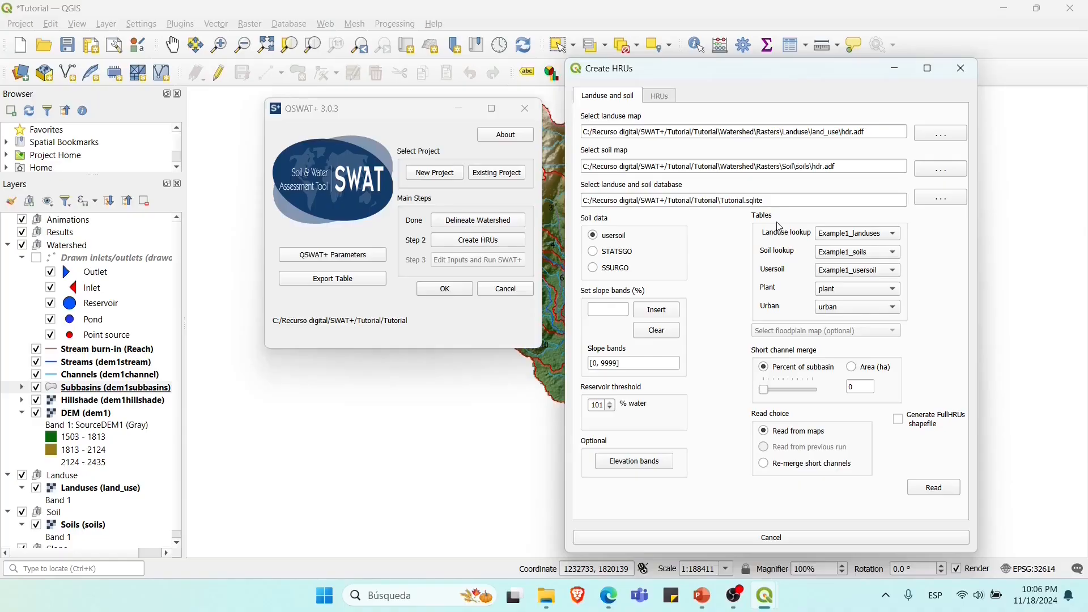
Step: Set the landuse lookup table to the CSV file landuse_lookup.csv from the Inputs > CSV folder
left_click(863, 234)
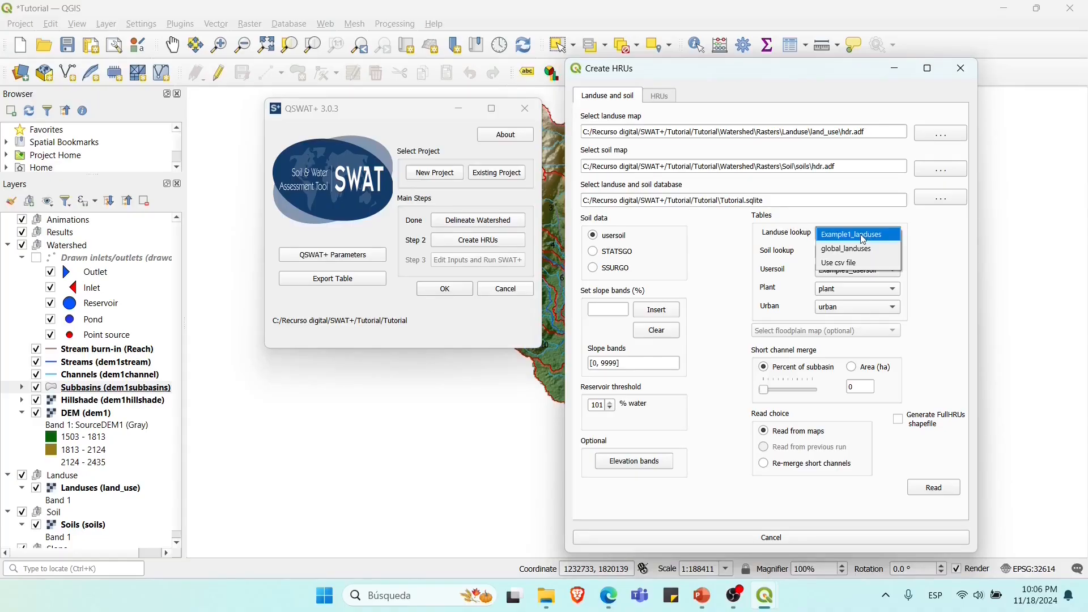
left_click(863, 263)
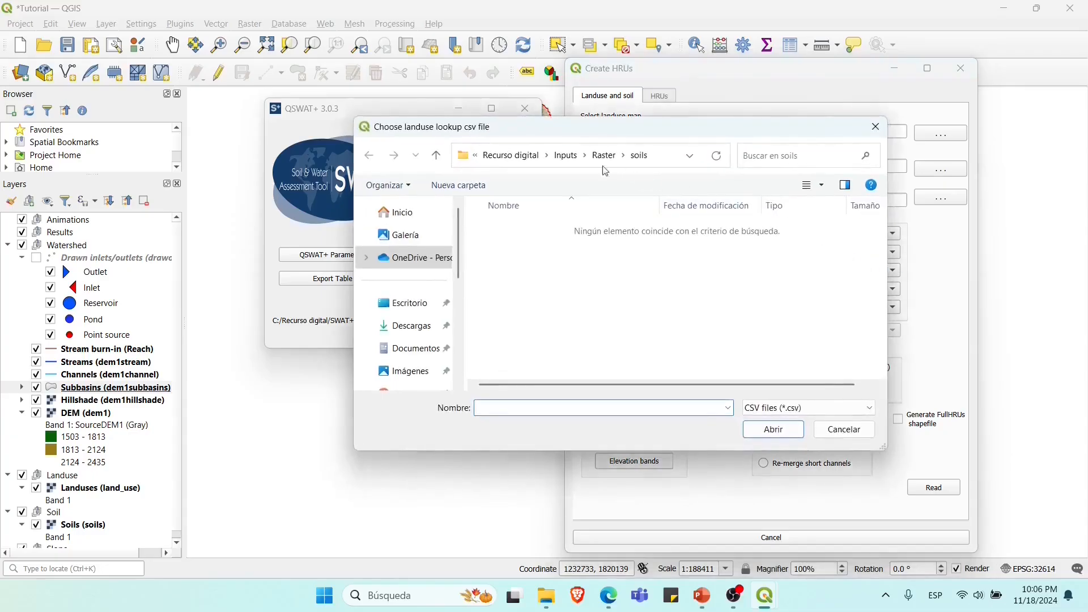
left_click(574, 166)
double_click(570, 244)
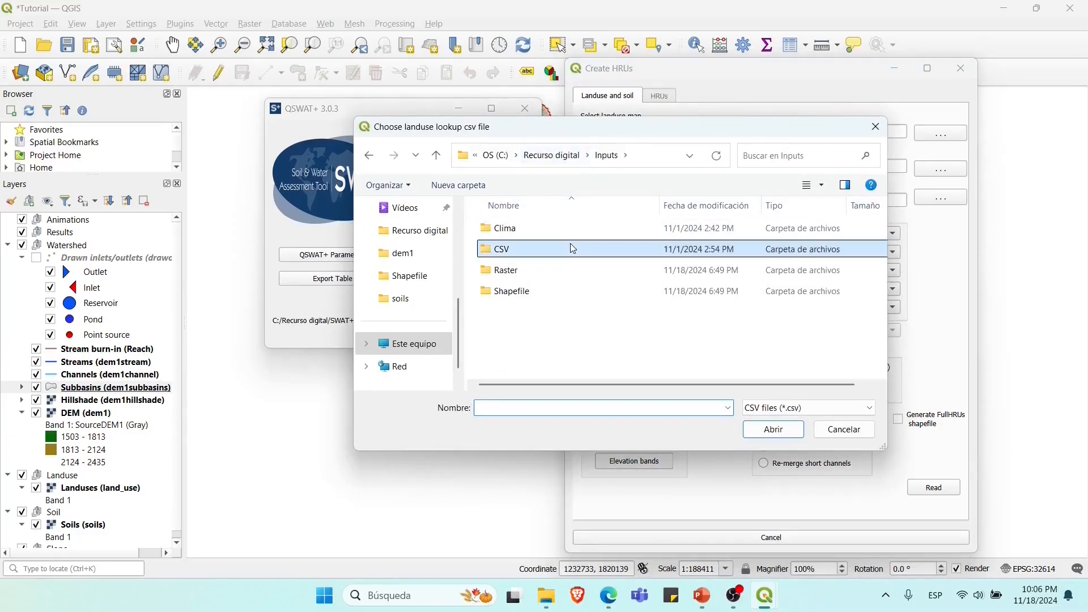
left_click(586, 229)
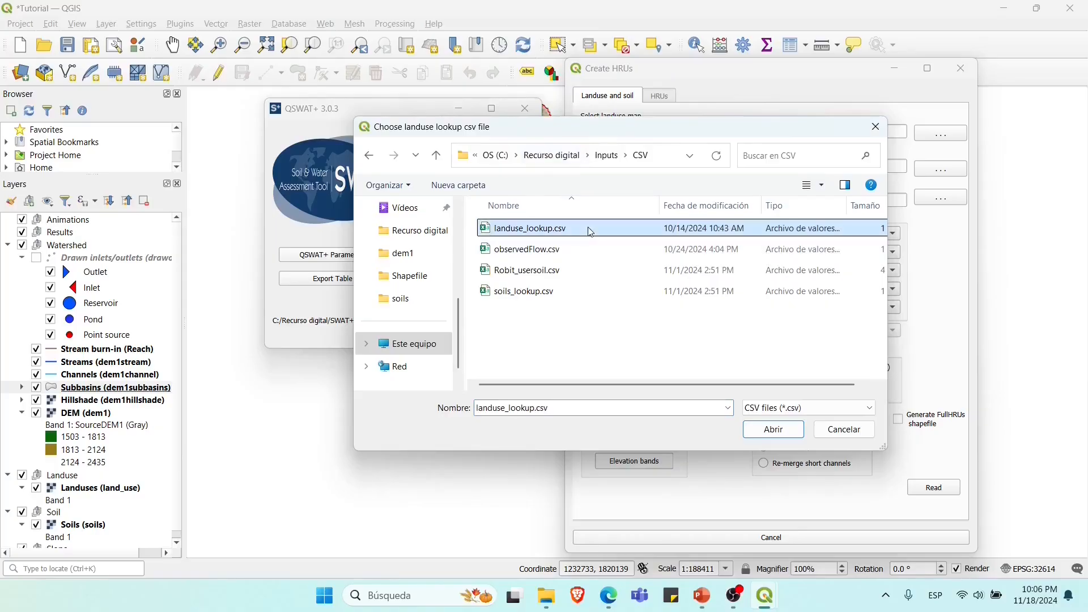
left_click(791, 430)
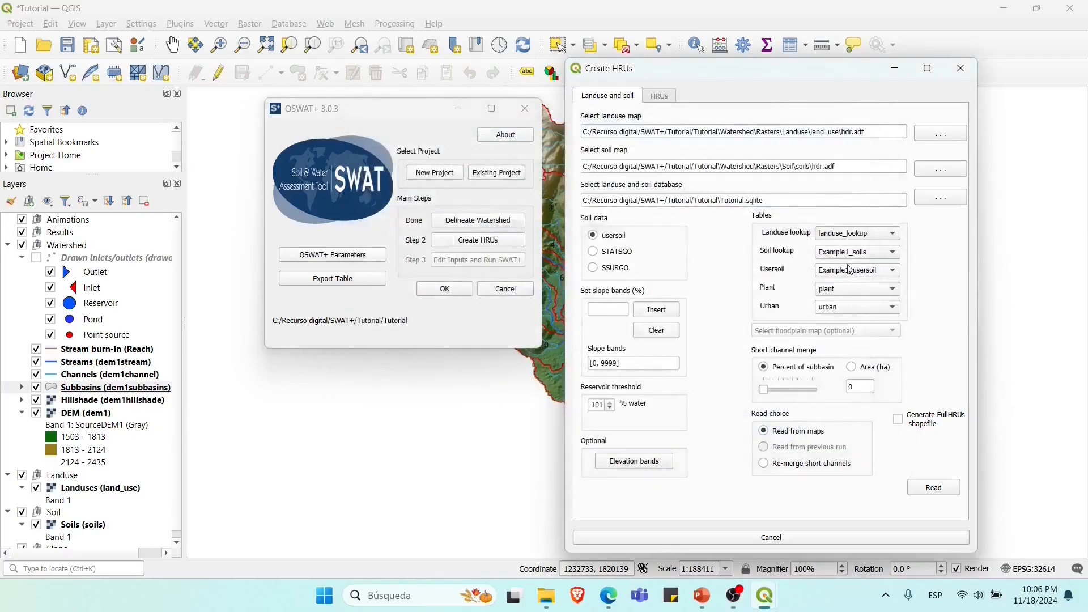
Step: Set the soil lookup table to the CSV file soils_lookup.csv from the Inputs > CSV folder
left_click(861, 255)
left_click(864, 295)
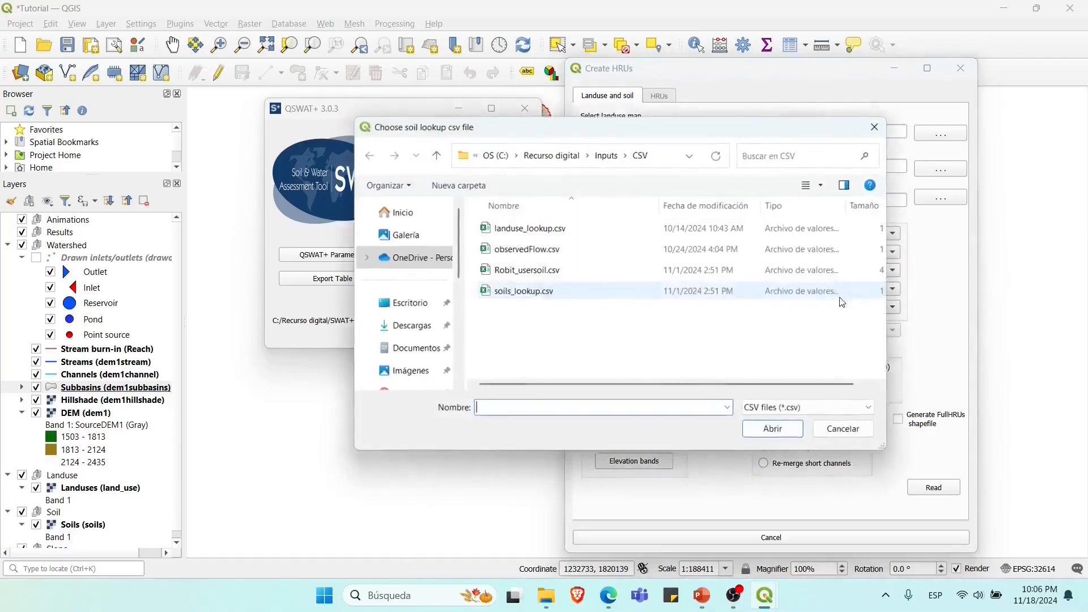
left_click(562, 293)
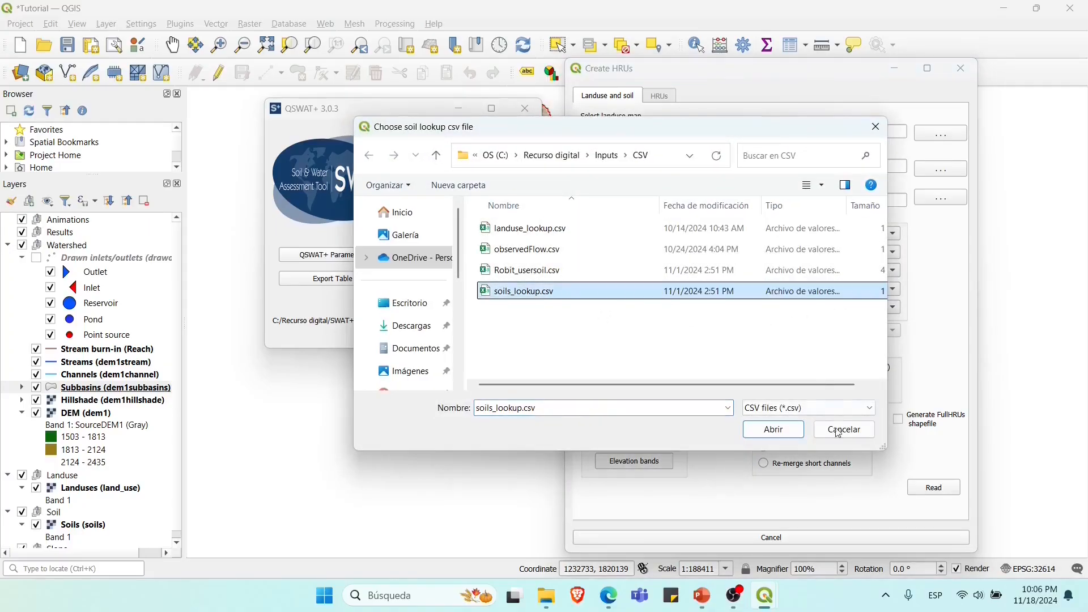
left_click(800, 435)
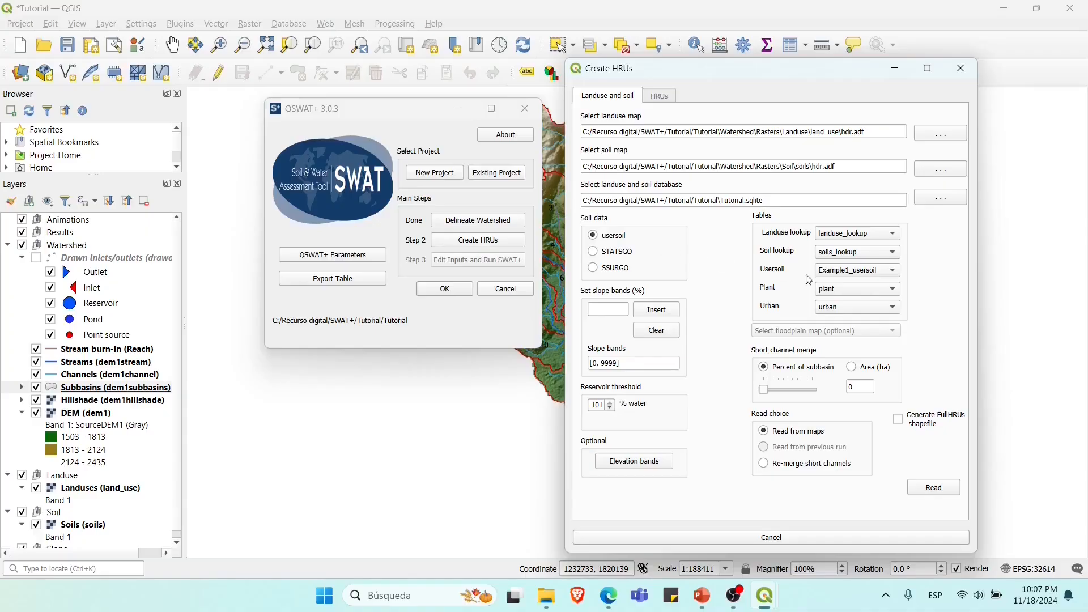
Step: Set the usersoil table to the CSV file Robit_usersoil.csv from the Inputs > CSV folder
left_click(872, 272)
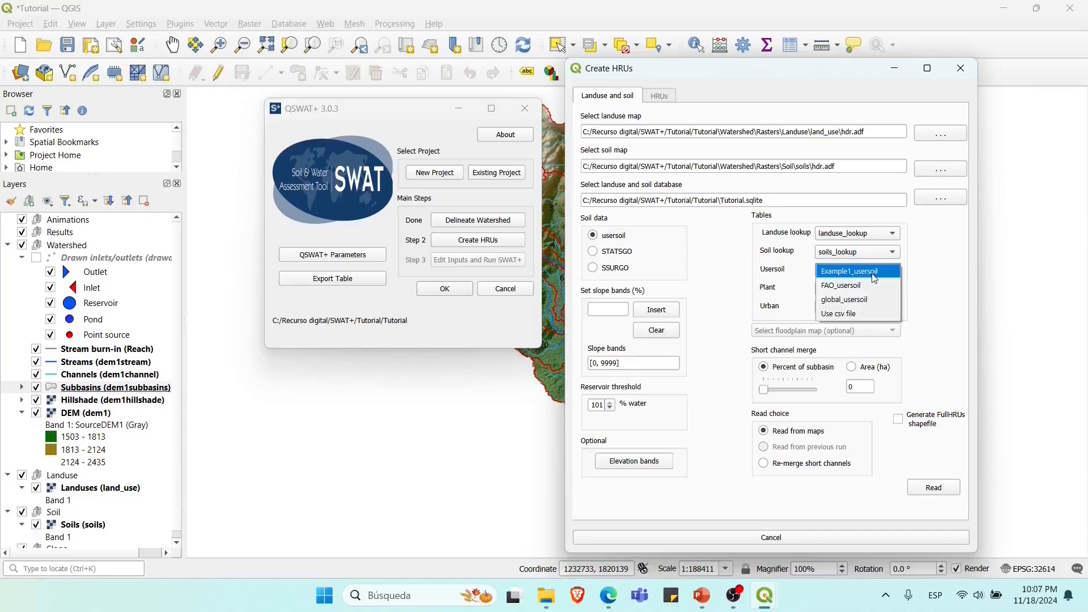
left_click(863, 316)
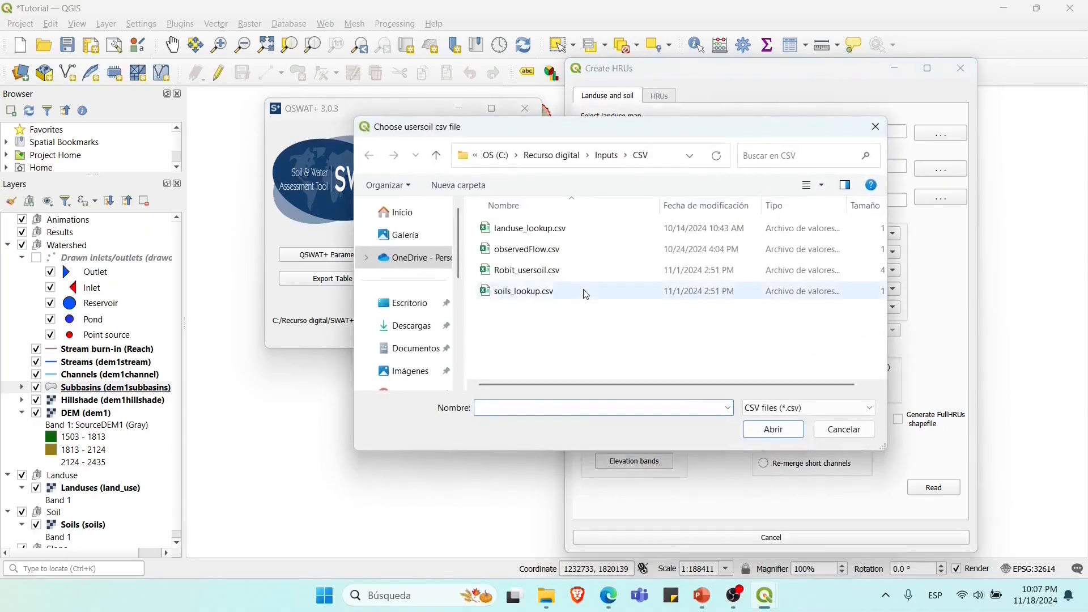
left_click(593, 276)
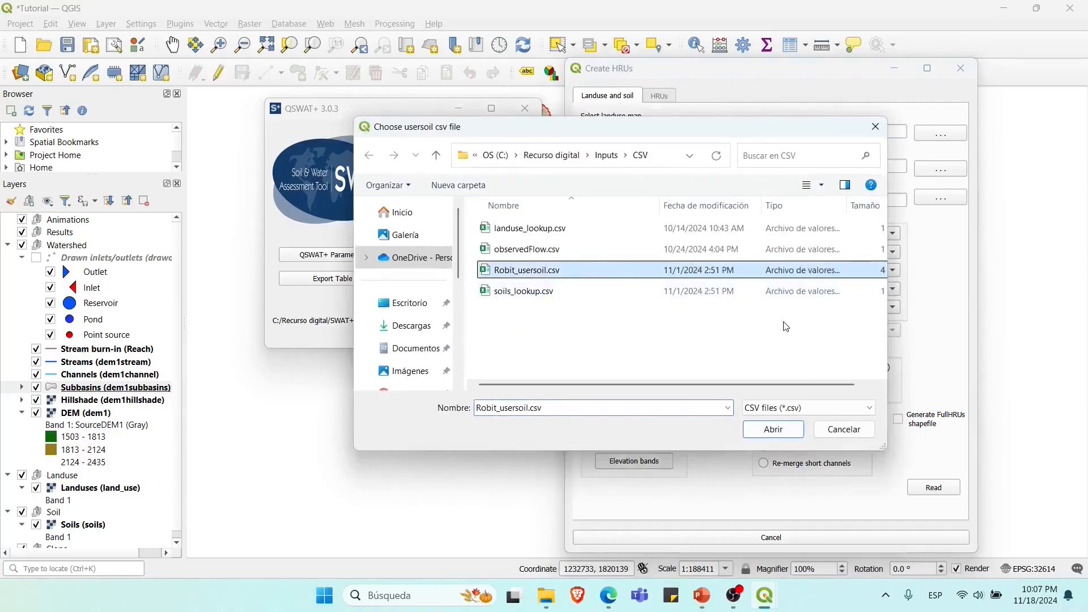
left_click(774, 432)
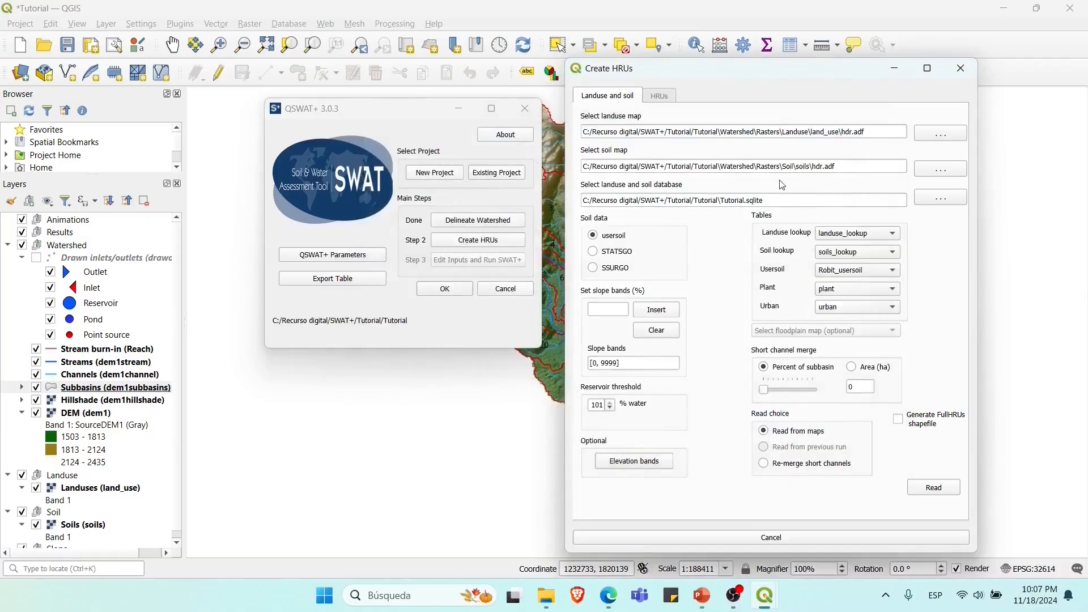
Step: Insert slope band boundaries at 7, 18 and 33 percent in the Create HRUs window
left_click_drag(758, 79, 753, 51)
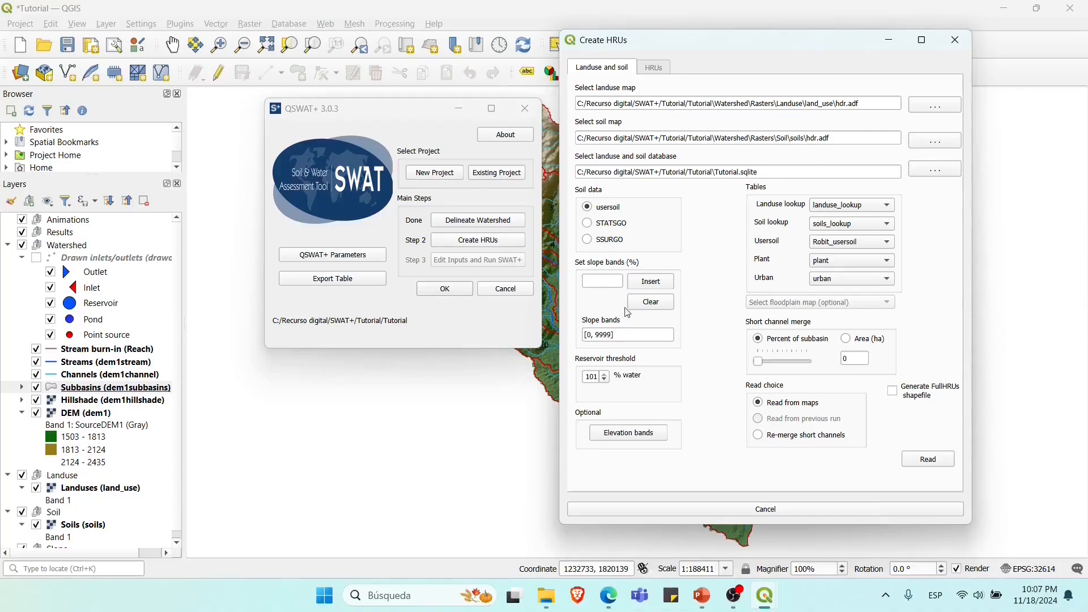
left_click(592, 281)
type("7")
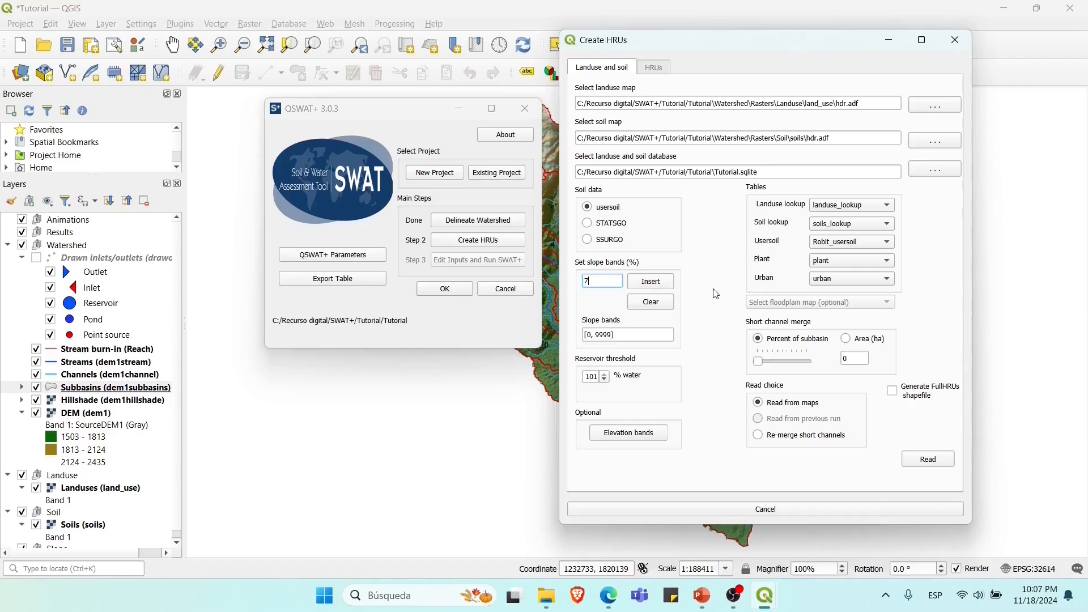
left_click(652, 282)
type("18")
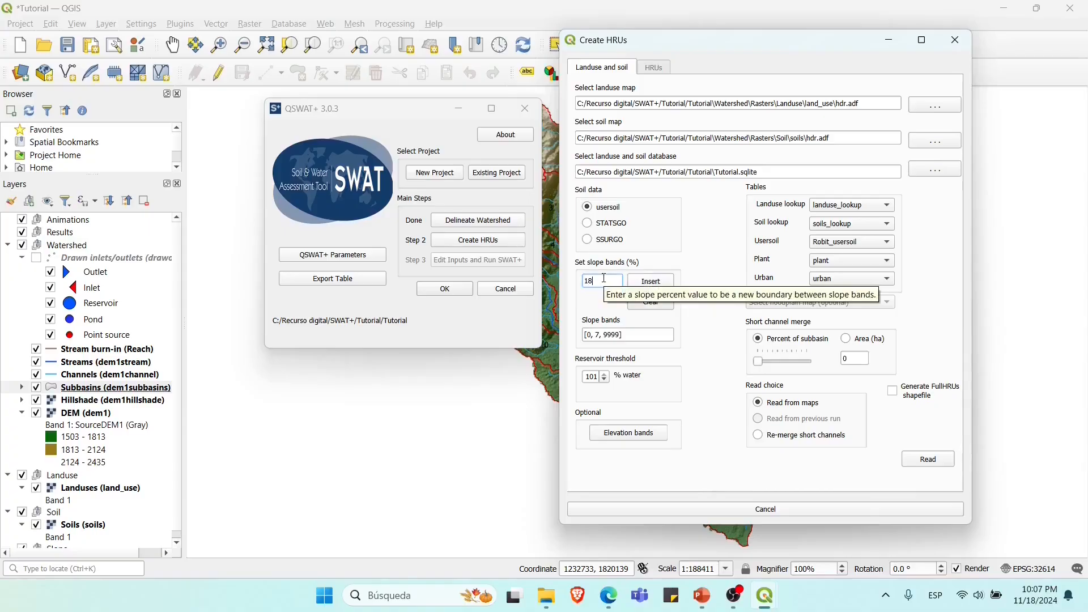
left_click(639, 284)
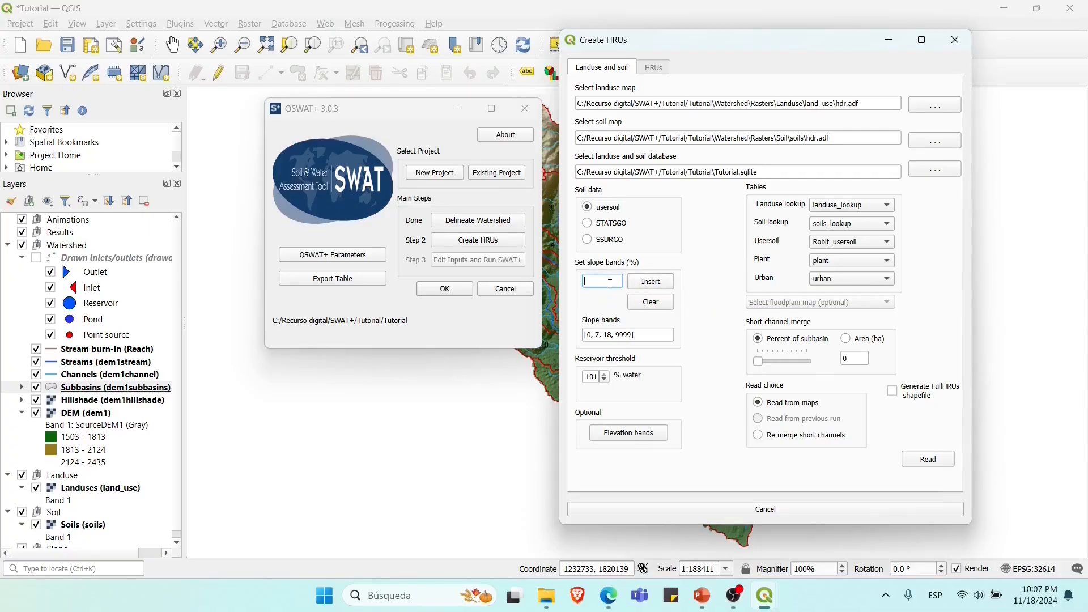
type("33")
left_click(643, 286)
Step: Enable generation of the FullHRUs shapefile, read the landuse, soil and slope maps, and minimise the Create HRUs and QSWAT+ windows
left_click(895, 395)
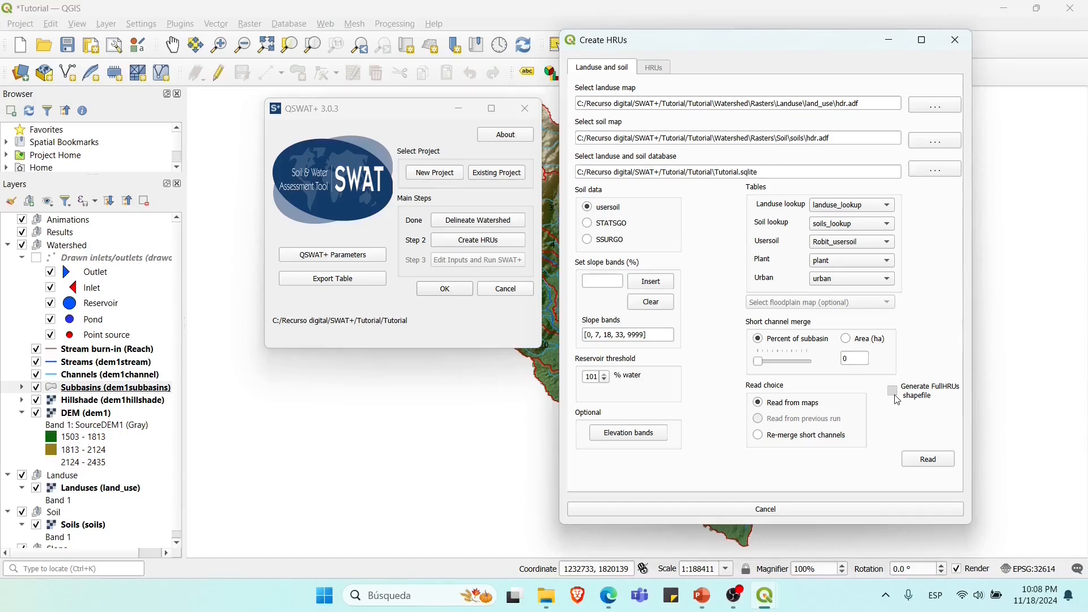
left_click(935, 455)
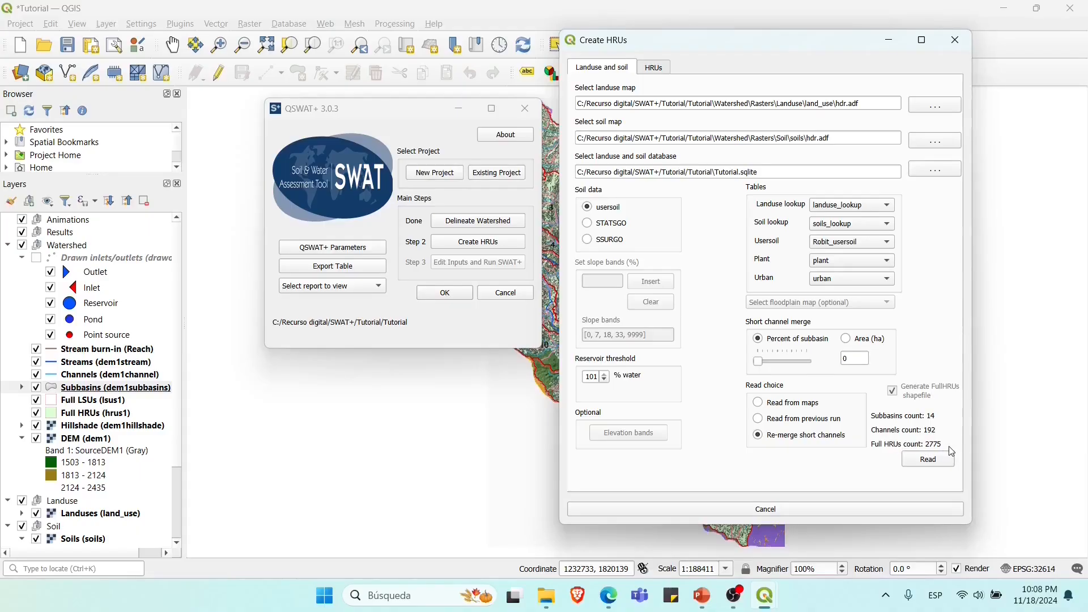
left_click(883, 44)
left_click(459, 108)
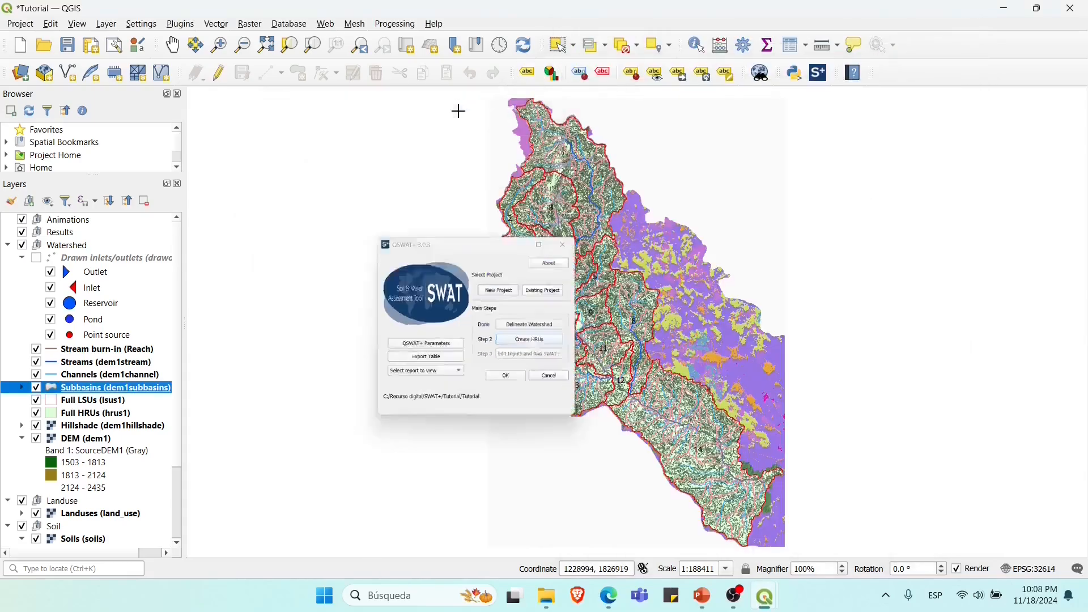
Step: Examine the Slope bands, Soils, Full LSUs and Full HRUs layers, and the HRU polygons at the northern end of the watershed
scroll(54, 462, "down", 3)
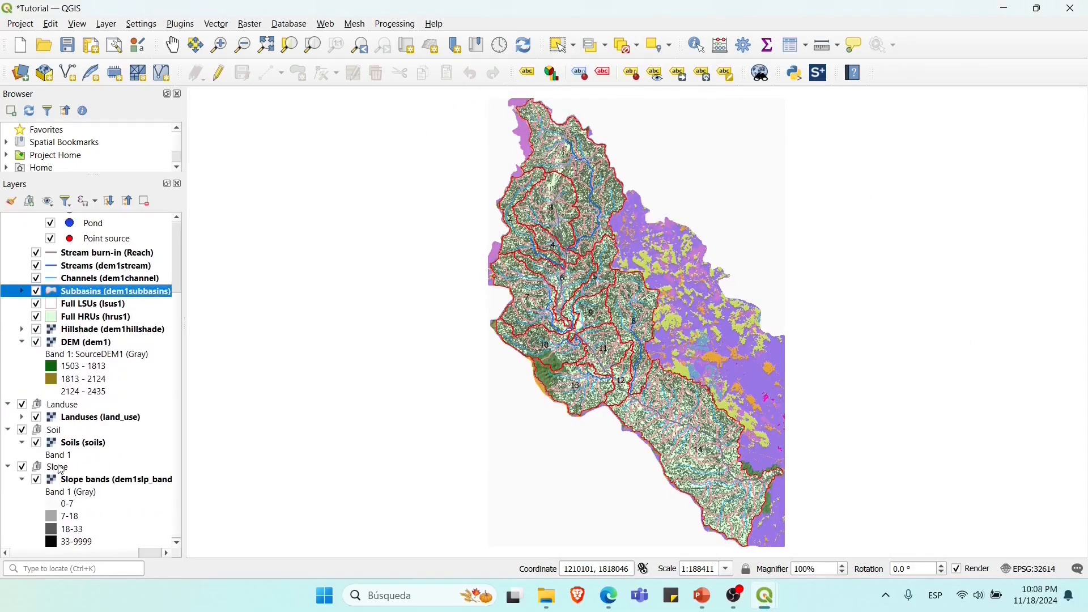
left_click(95, 485)
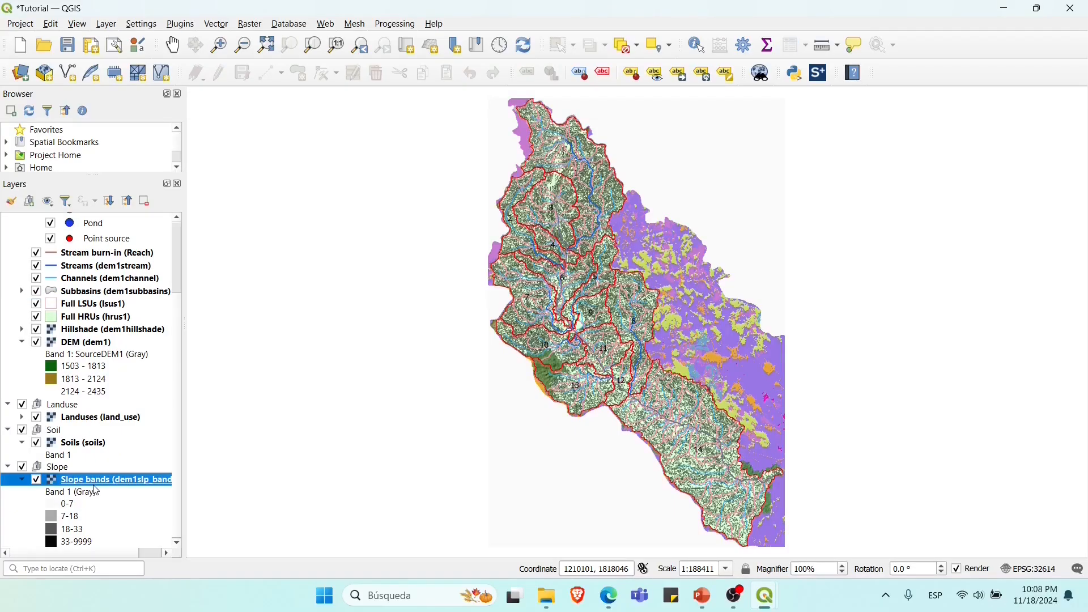
left_click(83, 447)
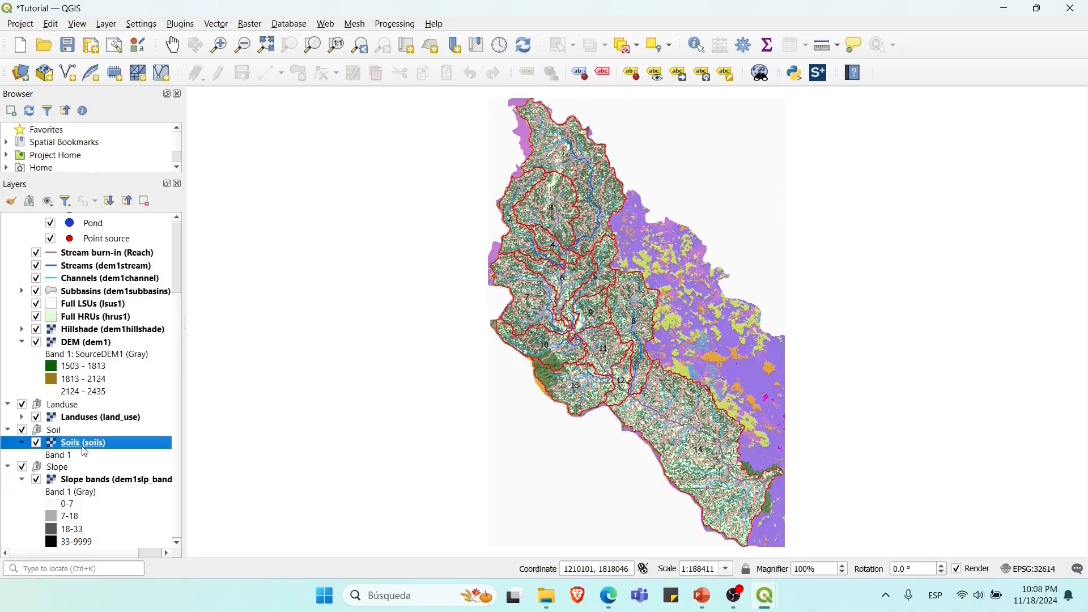
left_click(92, 429)
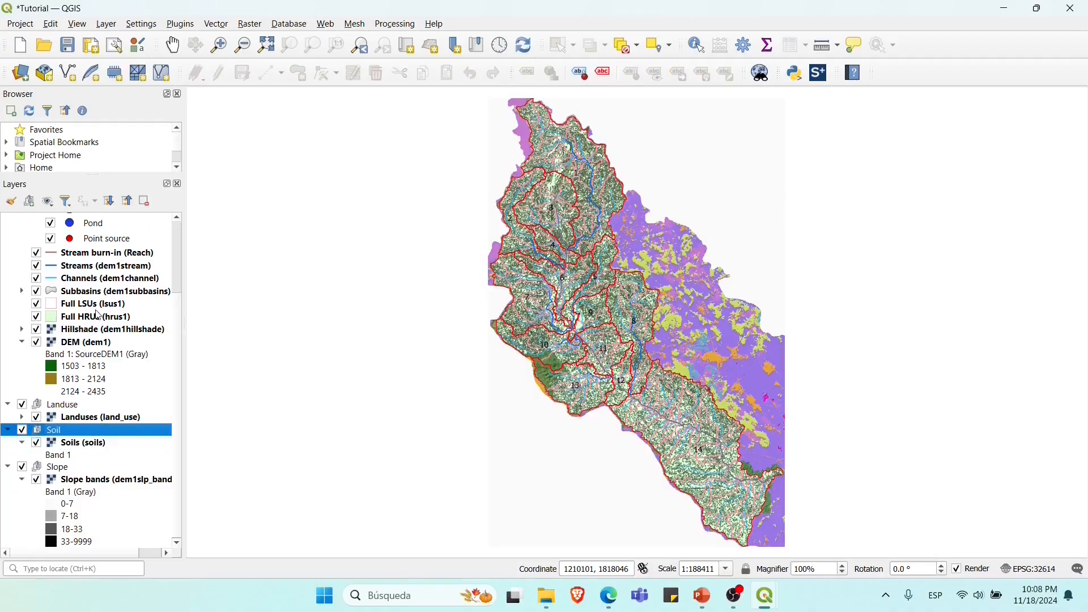
scroll(97, 315, "up", 1)
left_click(94, 342)
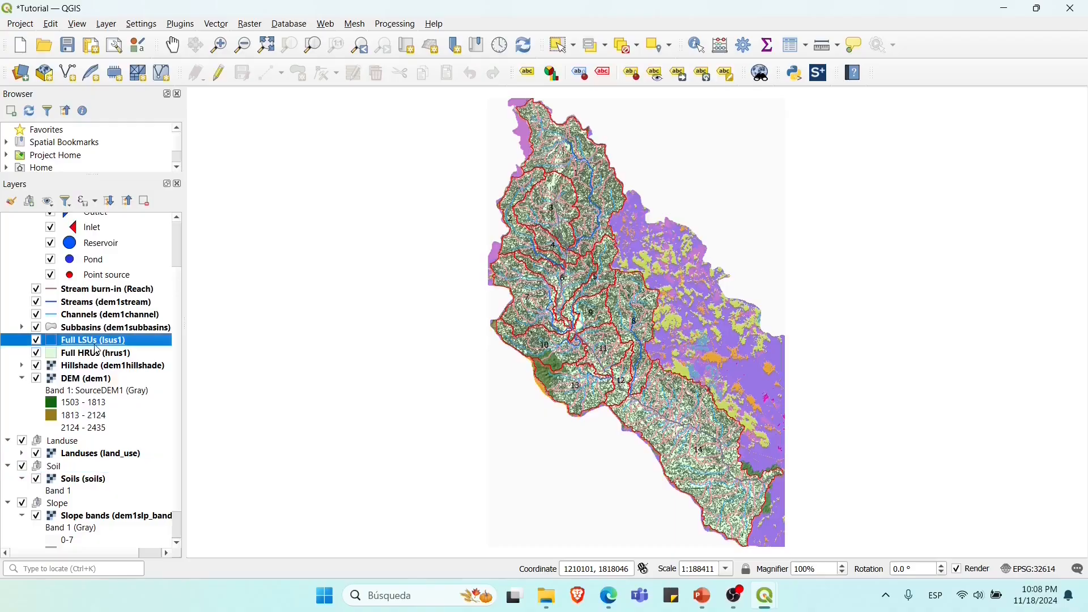
left_click(90, 357)
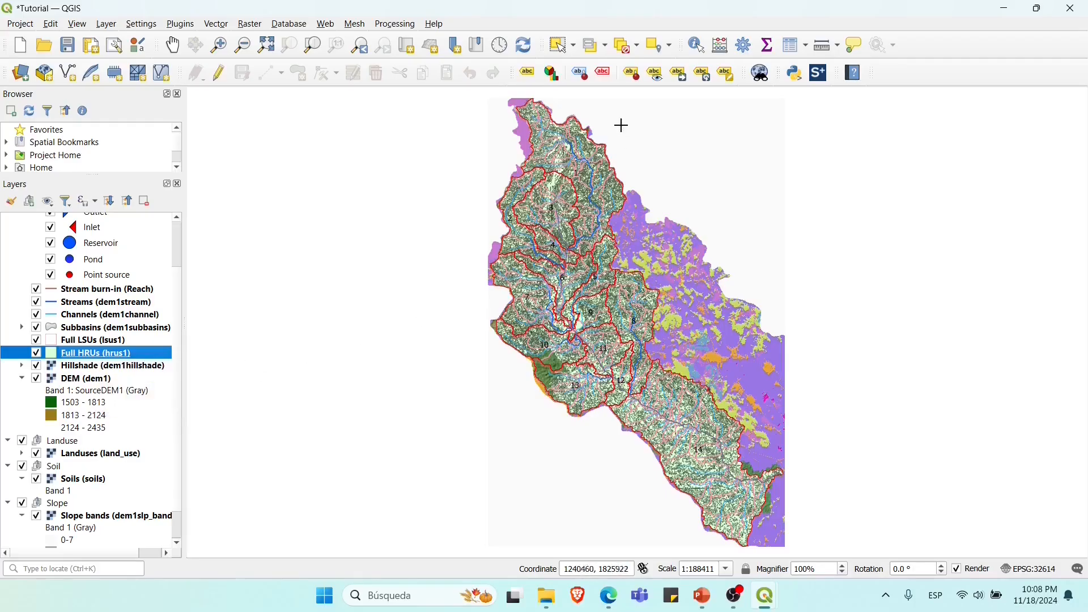
scroll(523, 111, "up", 2)
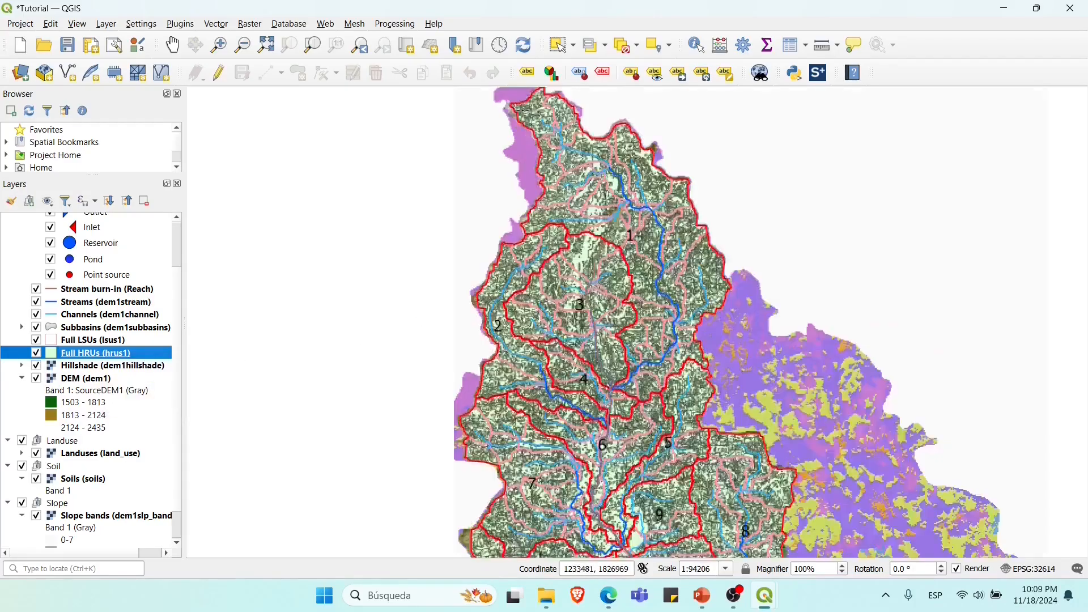
scroll(571, 100, "up", 1)
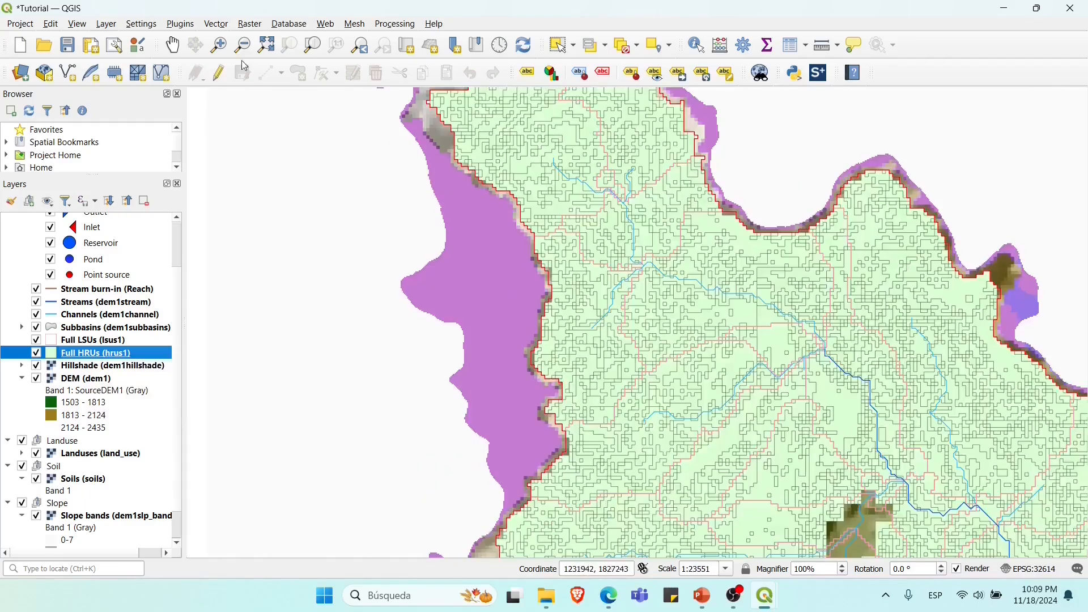
key("space")
left_click_drag(568, 122, 502, 284)
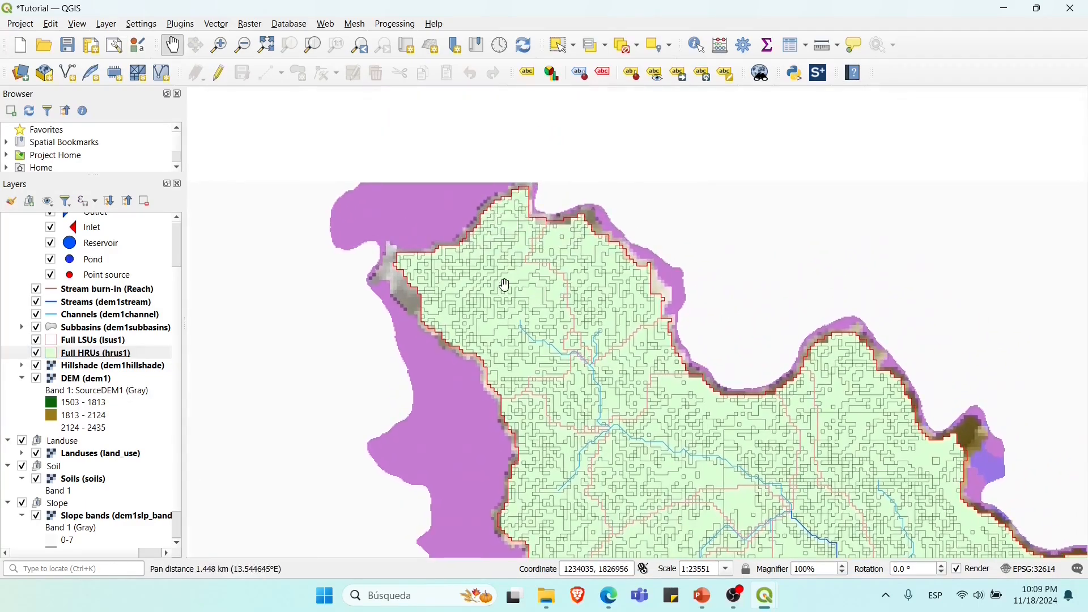
scroll(503, 284, "up", 1)
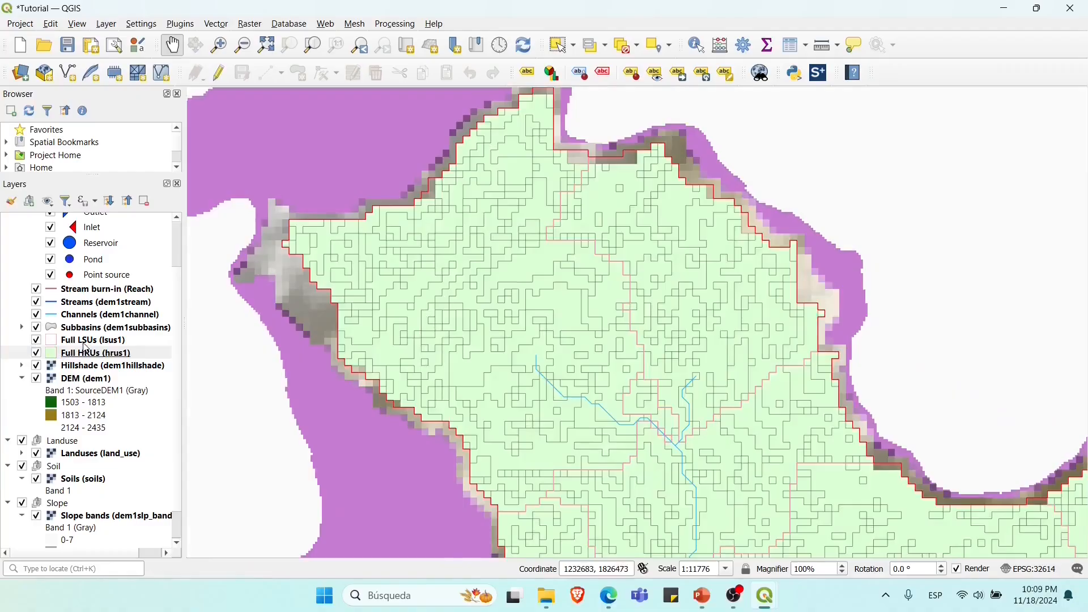
Step: Open the Full LSUs attribute table, highlight the LSU of channel 192 on the map, and clear the selection
left_click(85, 344)
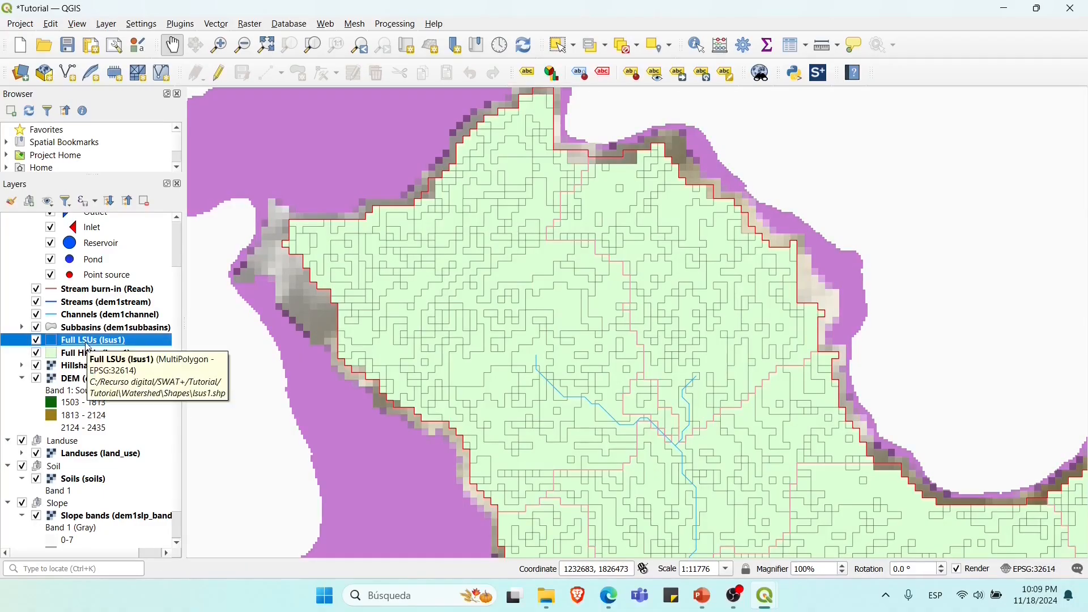
right_click(88, 343)
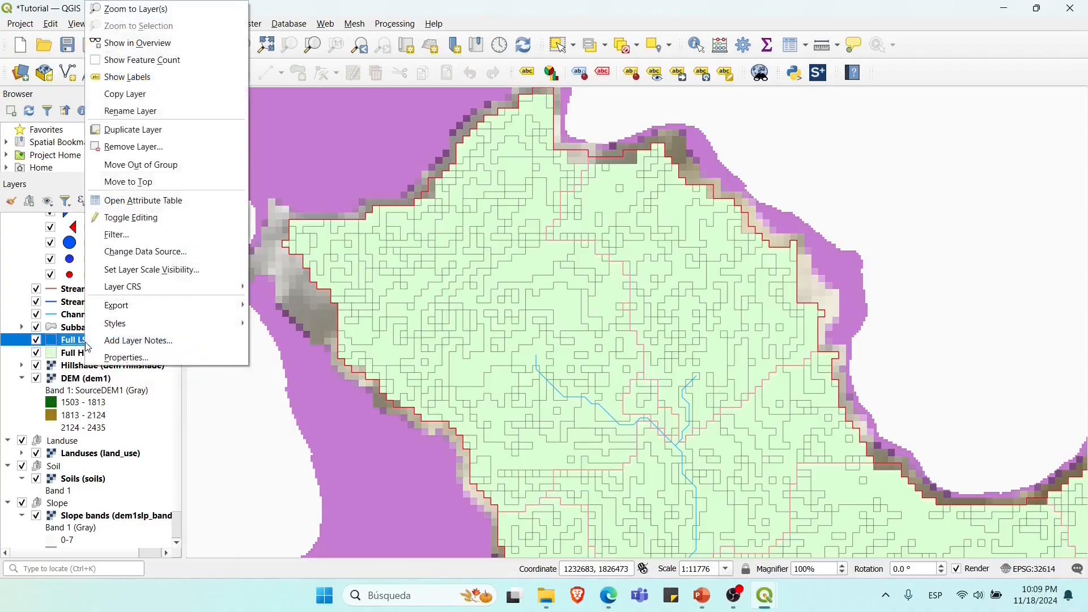
left_click(144, 203)
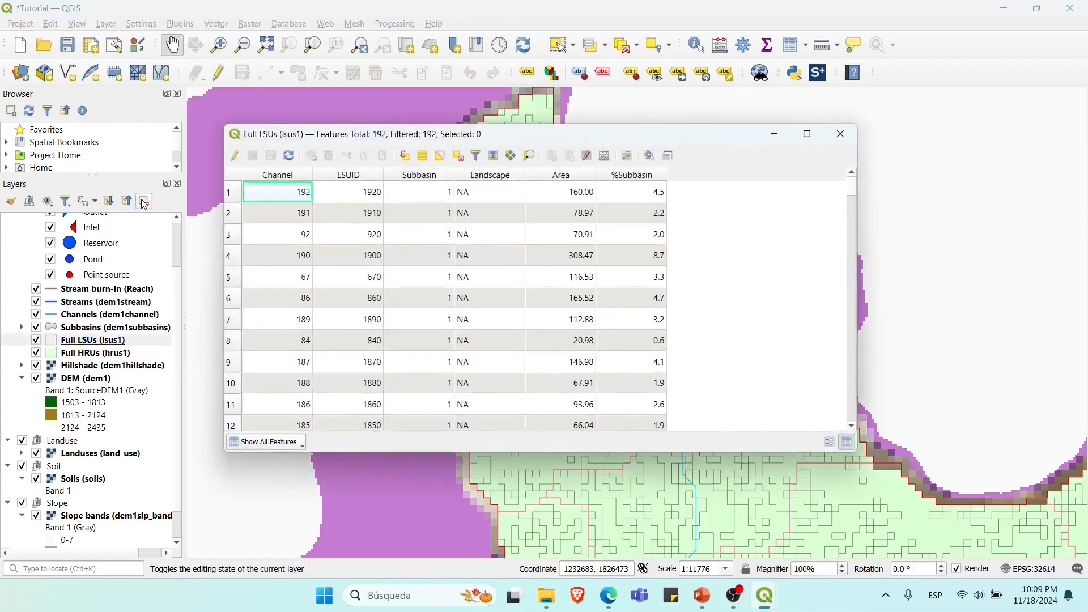
left_click(232, 196)
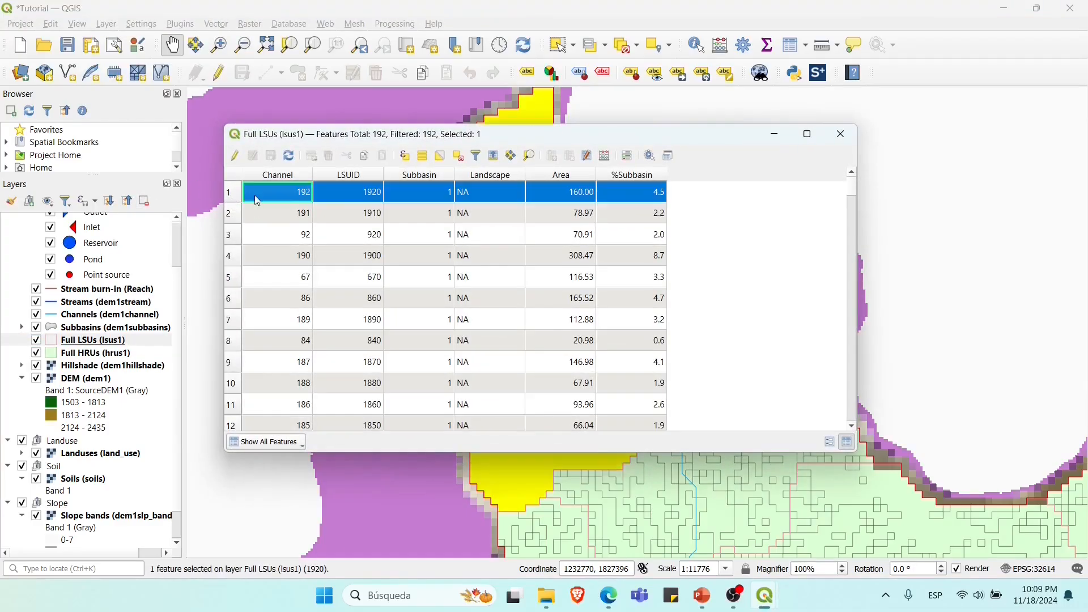
left_click(775, 136)
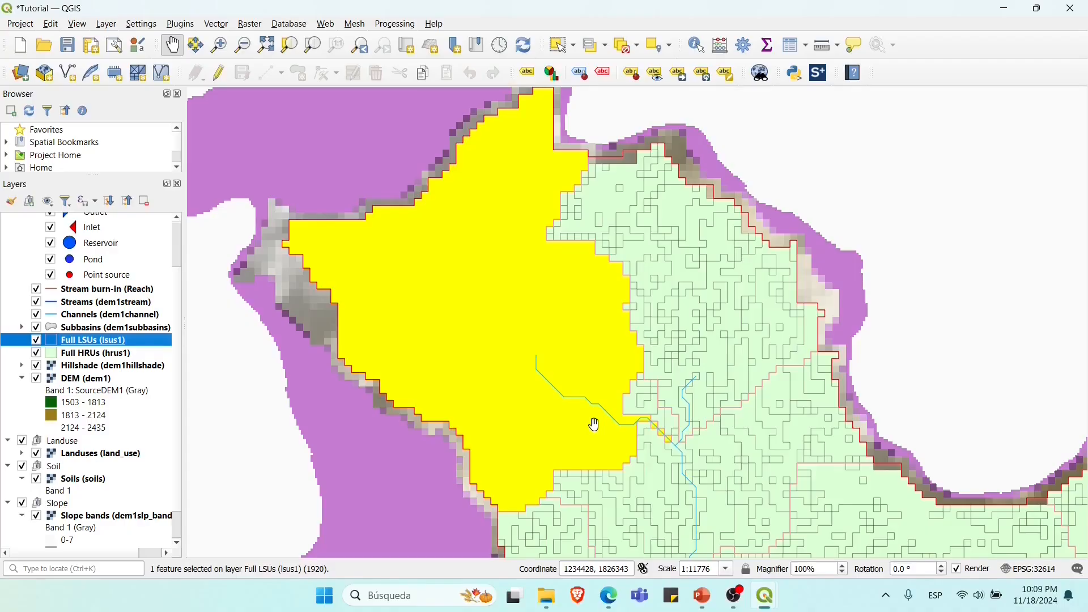
left_click(631, 50)
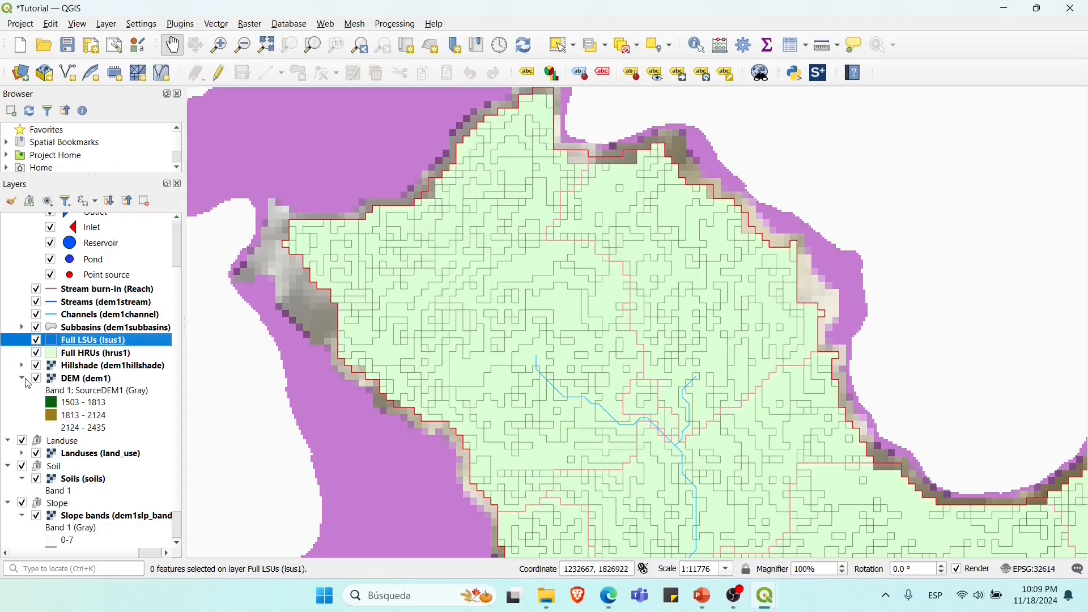
Step: Open the Full HRUs attribute table and highlight the second record, the 7-18 slope band HRU with PINE and Luv soil, on the map
left_click(82, 356)
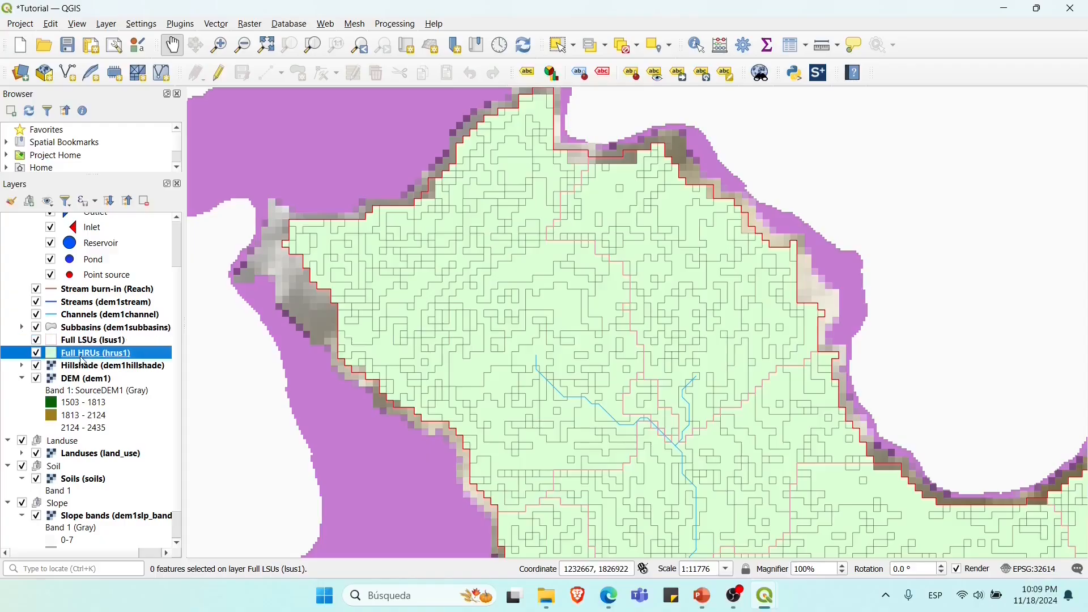
right_click(85, 360)
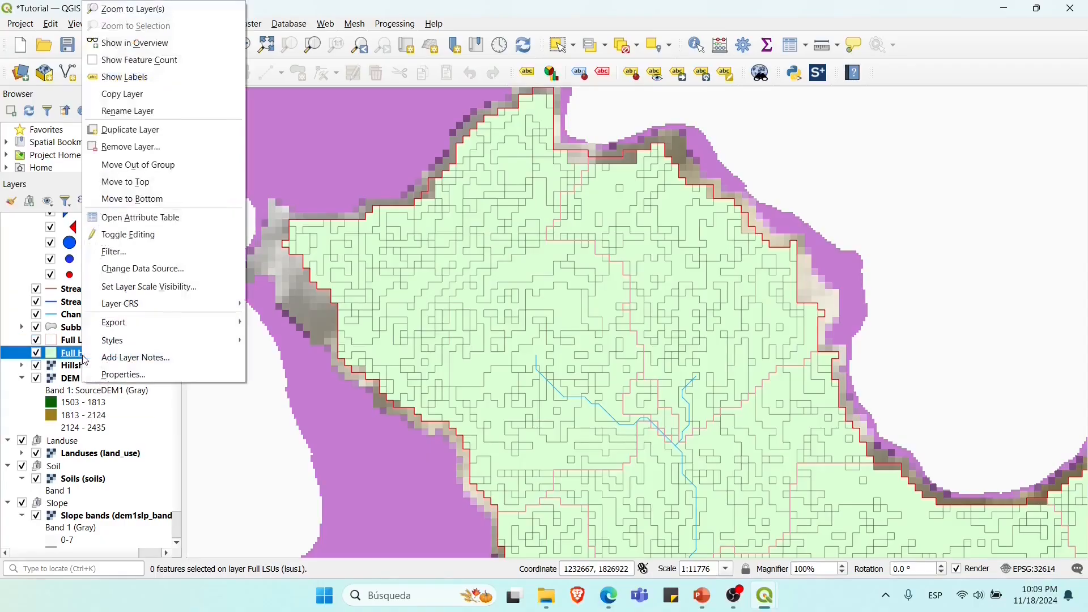
left_click(210, 221)
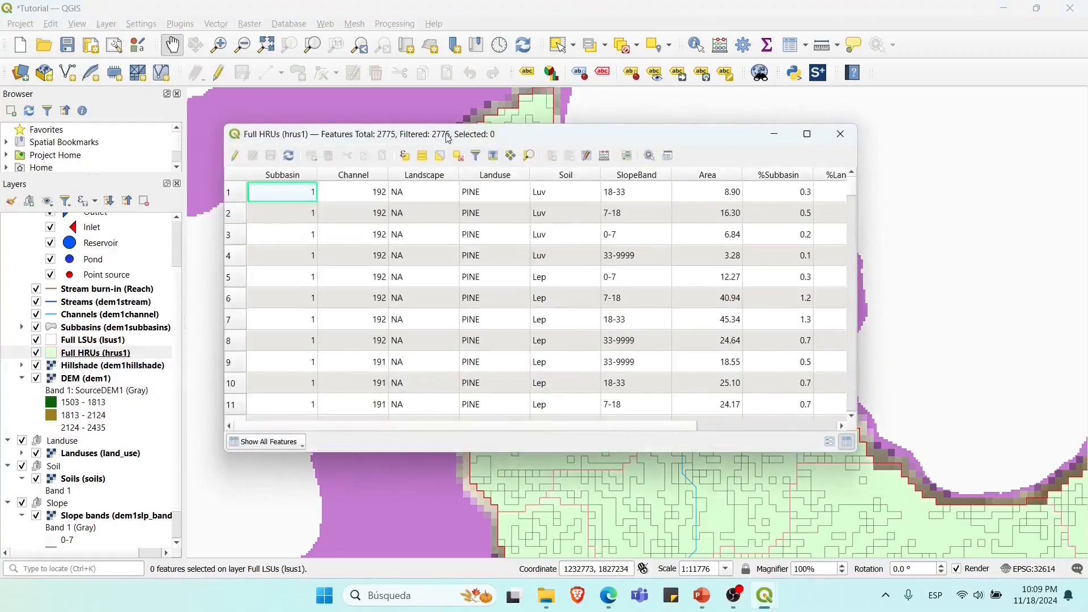
left_click_drag(445, 135, 448, 148)
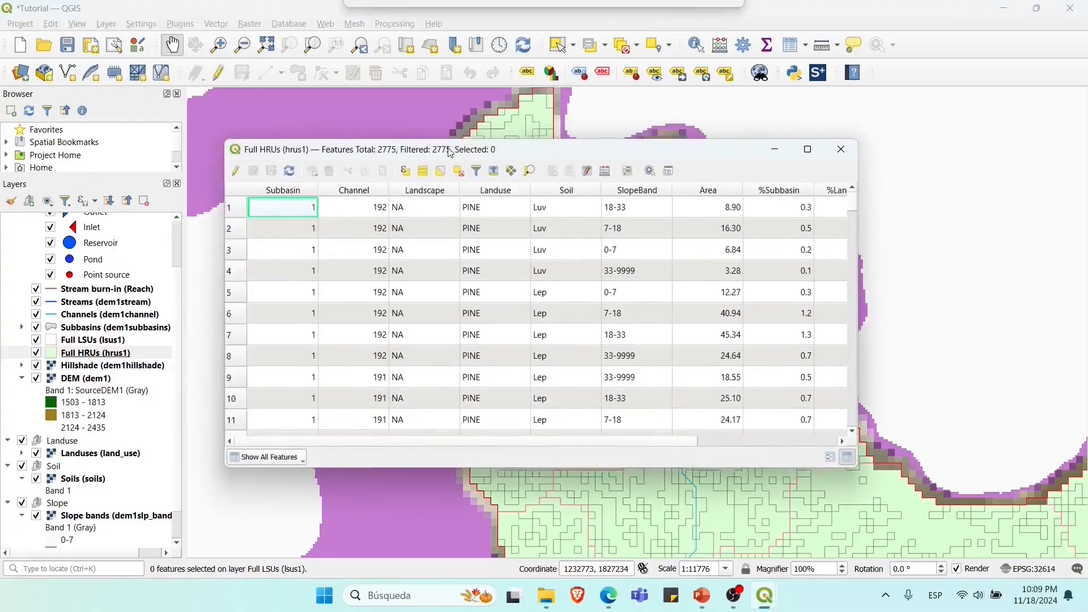
left_click(242, 238)
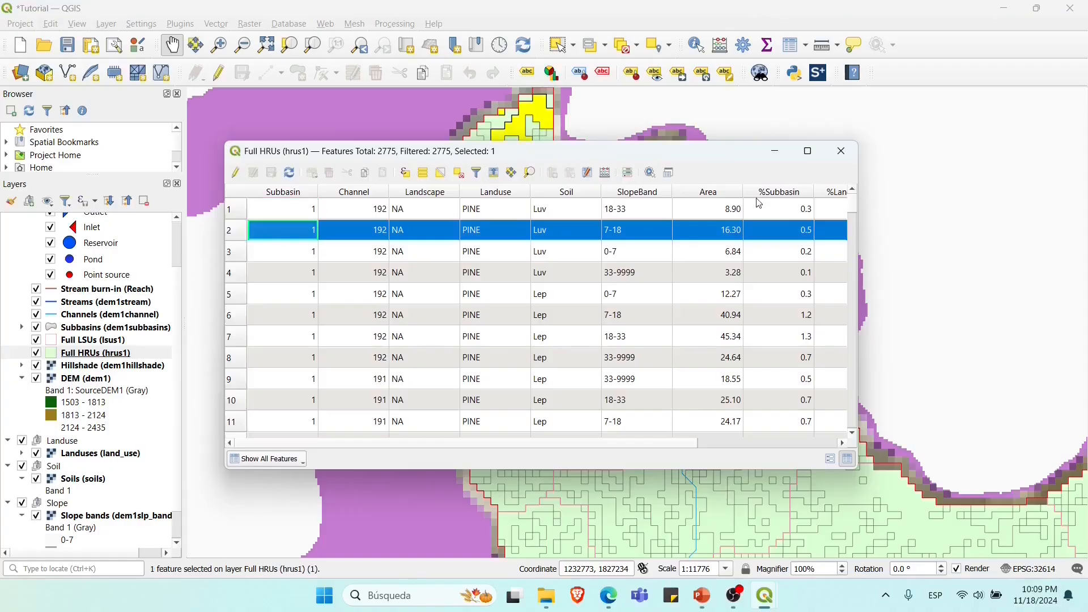
left_click(776, 152)
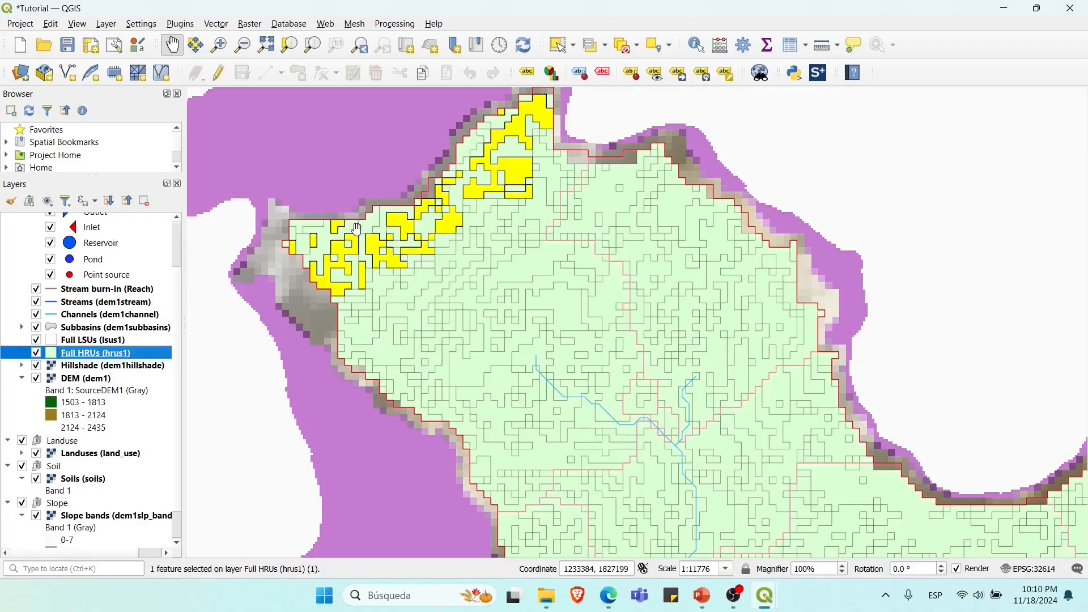
Step: Create the HRUs using Filter by area with an area threshold of 0 percent of the landscape unit
mouse_move(767, 597)
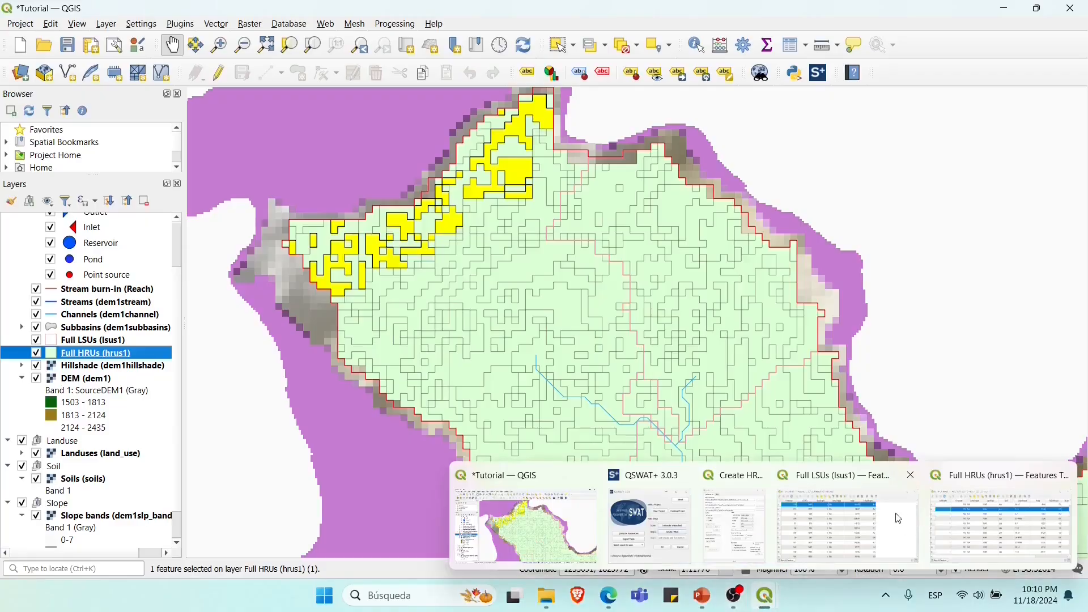
left_click(749, 518)
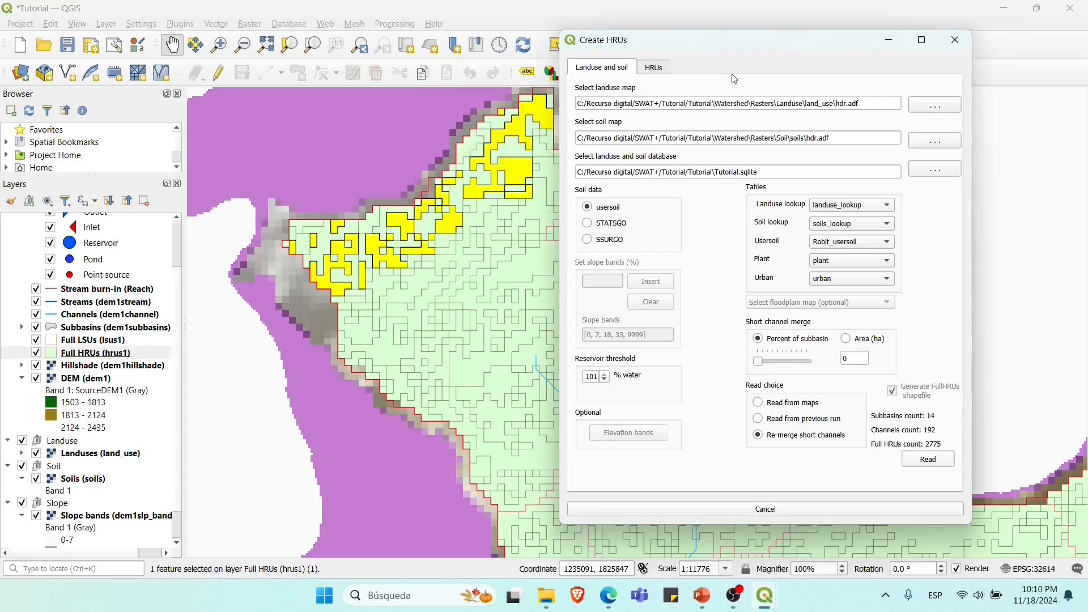
left_click(657, 68)
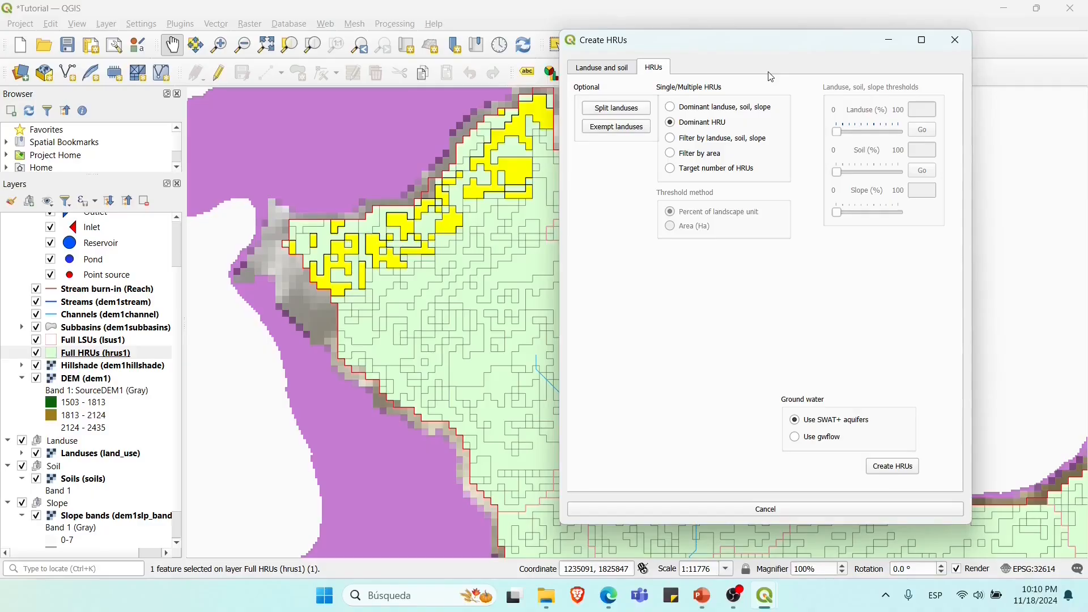
left_click(696, 160)
left_click(923, 172)
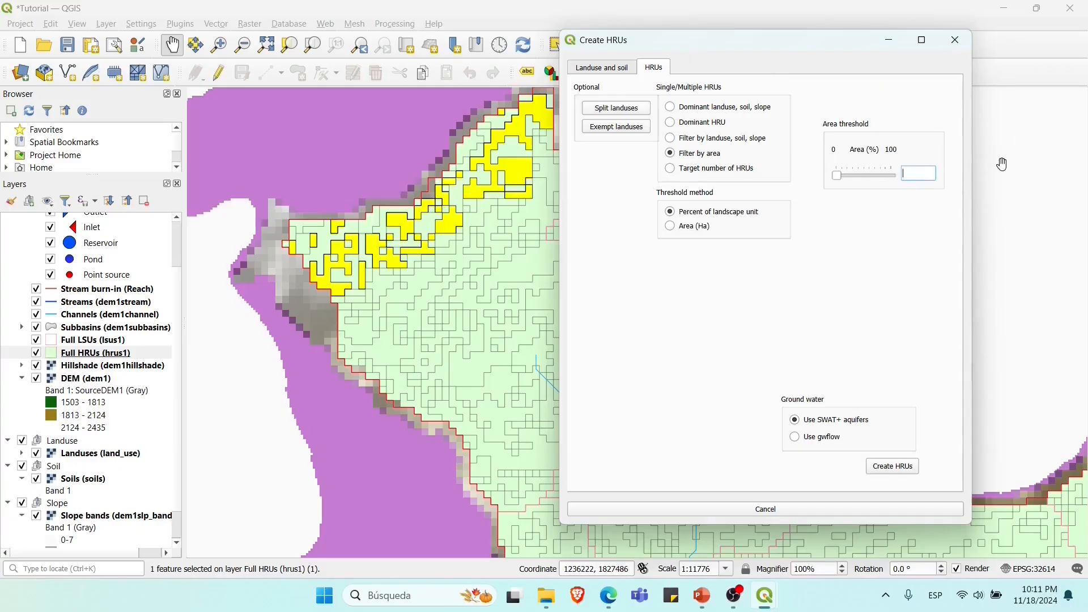
type("0")
left_click(890, 470)
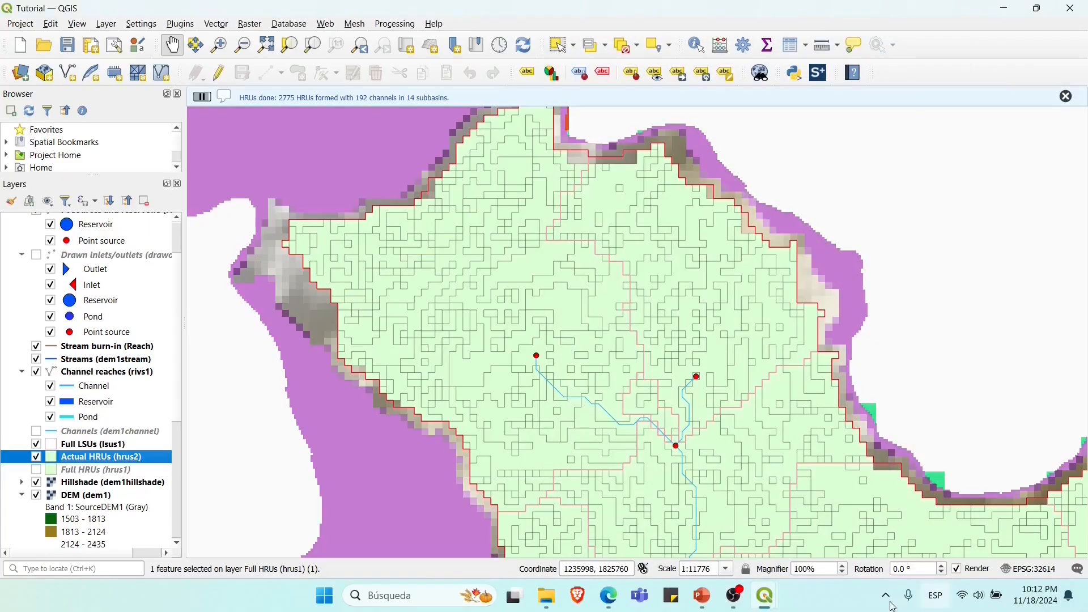
Step: Bring back the QSWAT+ main window and open the Elevation report for the watershed
mouse_move(770, 599)
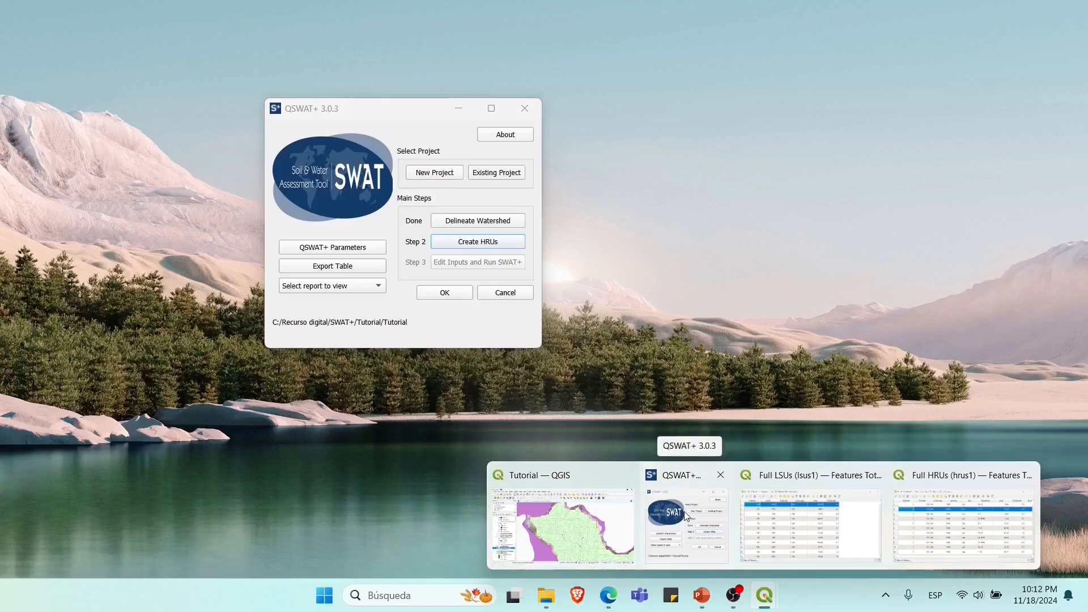
left_click(686, 513)
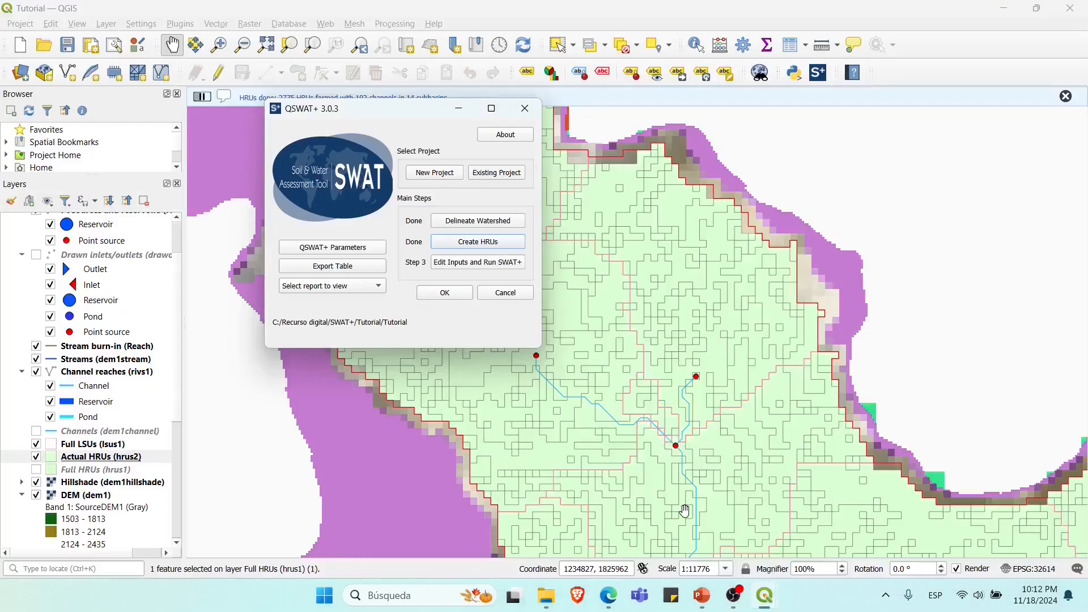
left_click_drag(387, 115, 382, 130)
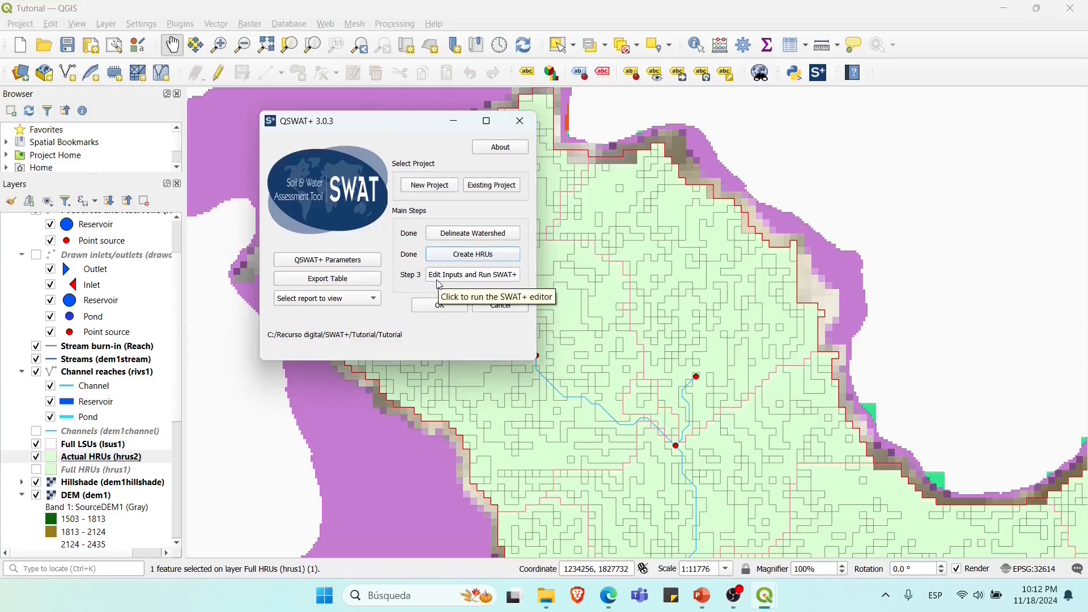
left_click(376, 305)
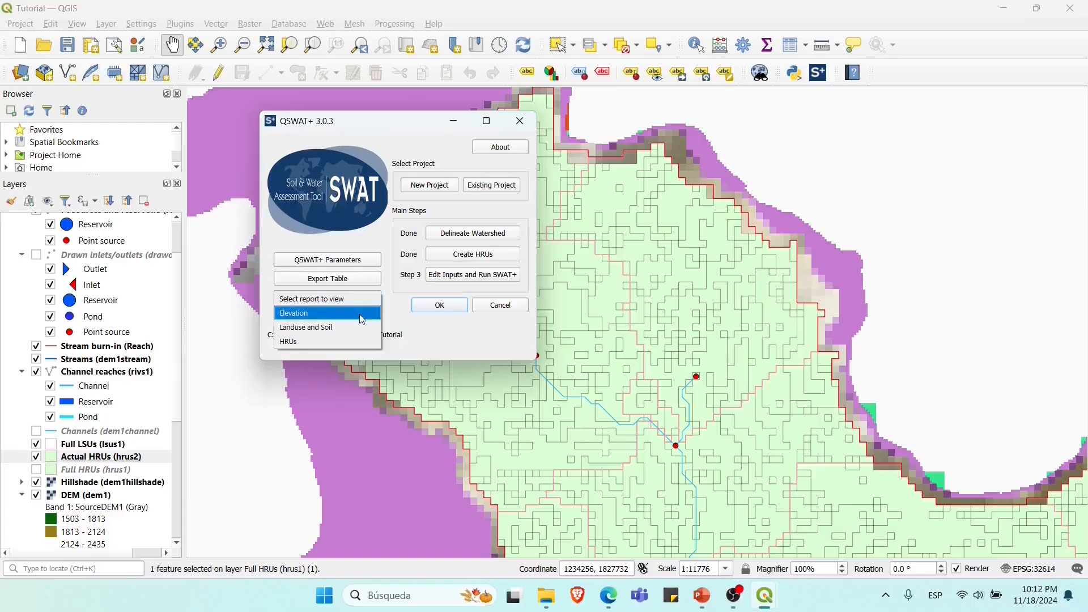
left_click(363, 313)
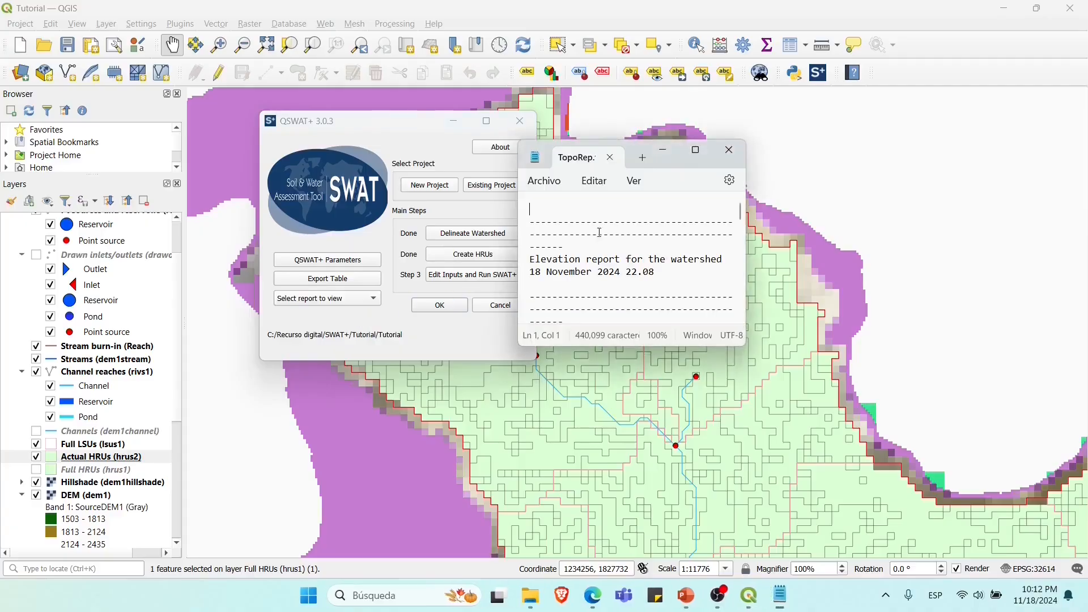
Step: Enlarge the elevation report and examine its statistics and the area percentages by elevation
left_click(696, 150)
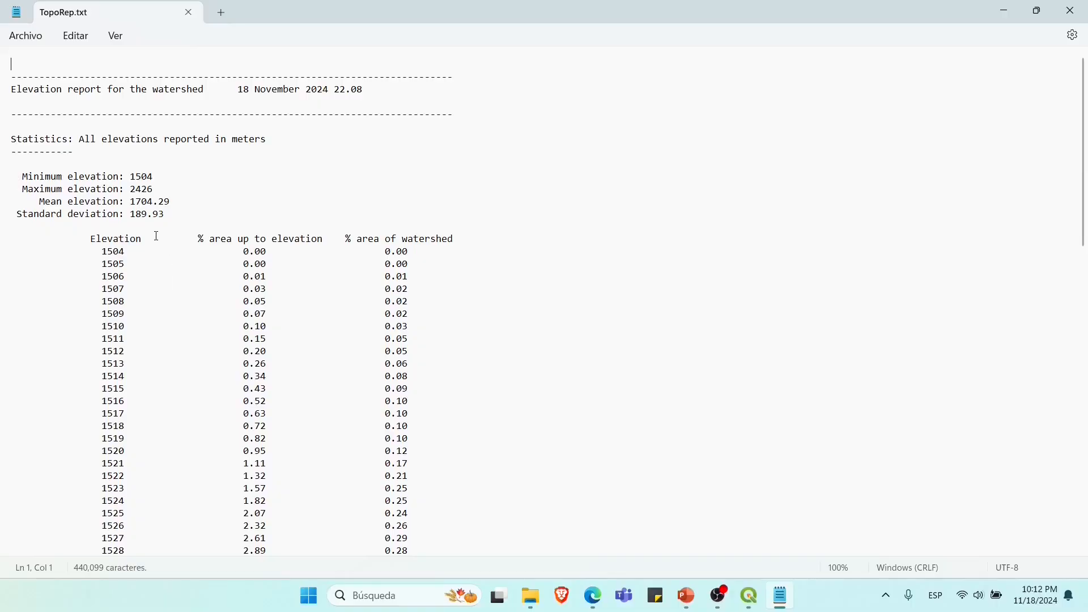
scroll(209, 305, "down", 20)
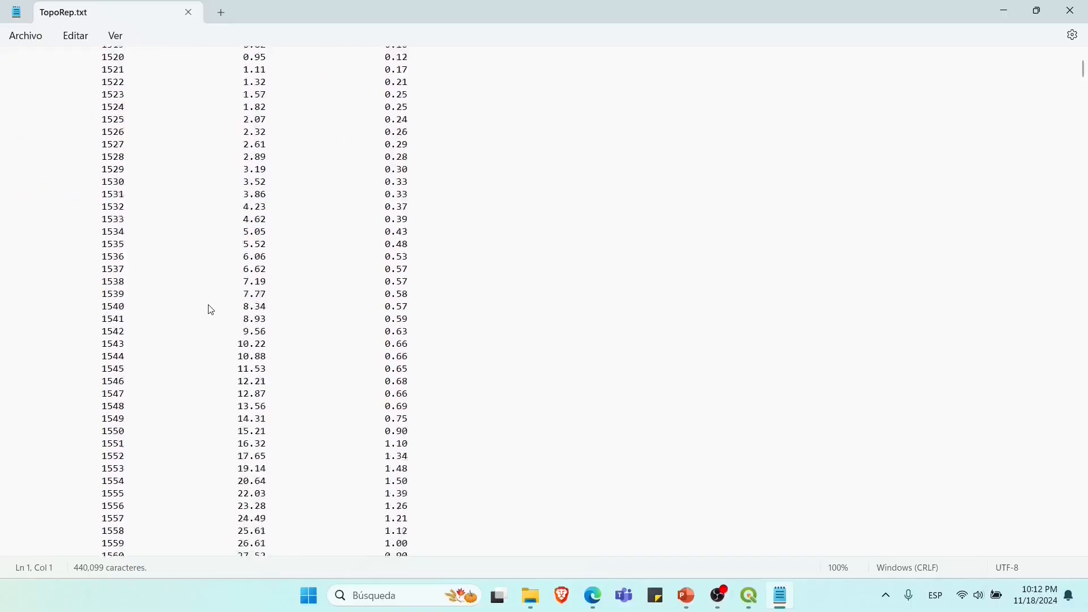
scroll(212, 319, "down", 9)
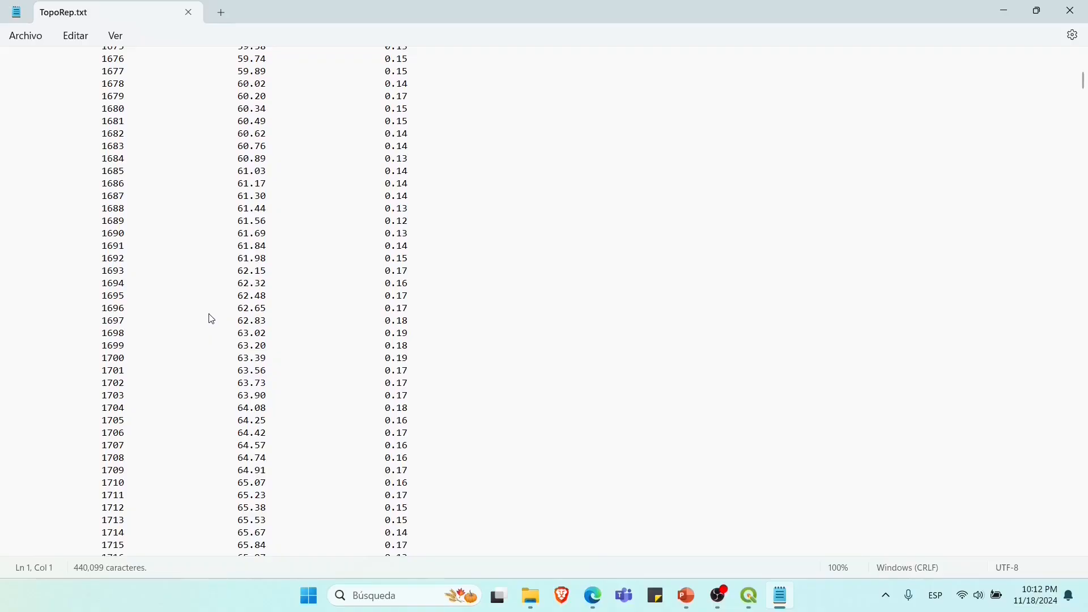
scroll(211, 320, "up", 20)
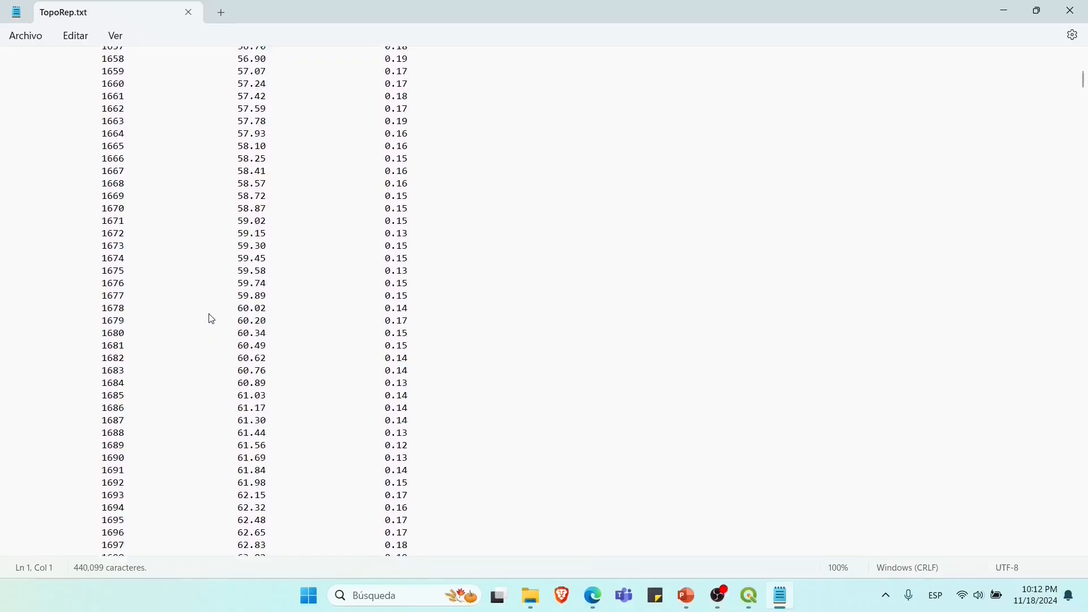
scroll(211, 319, "up", 20)
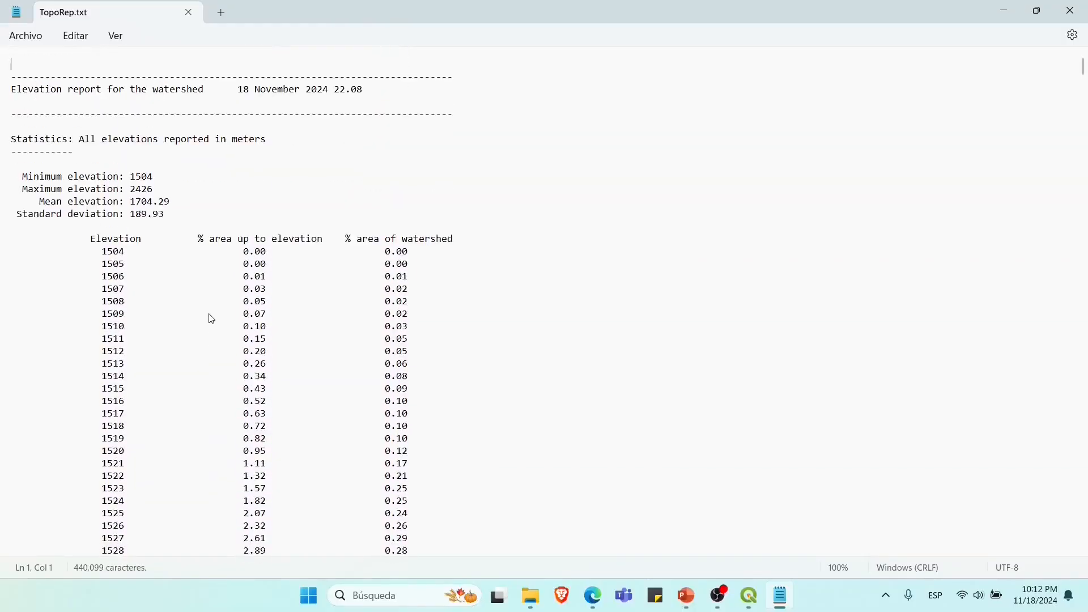
left_click(1007, 12)
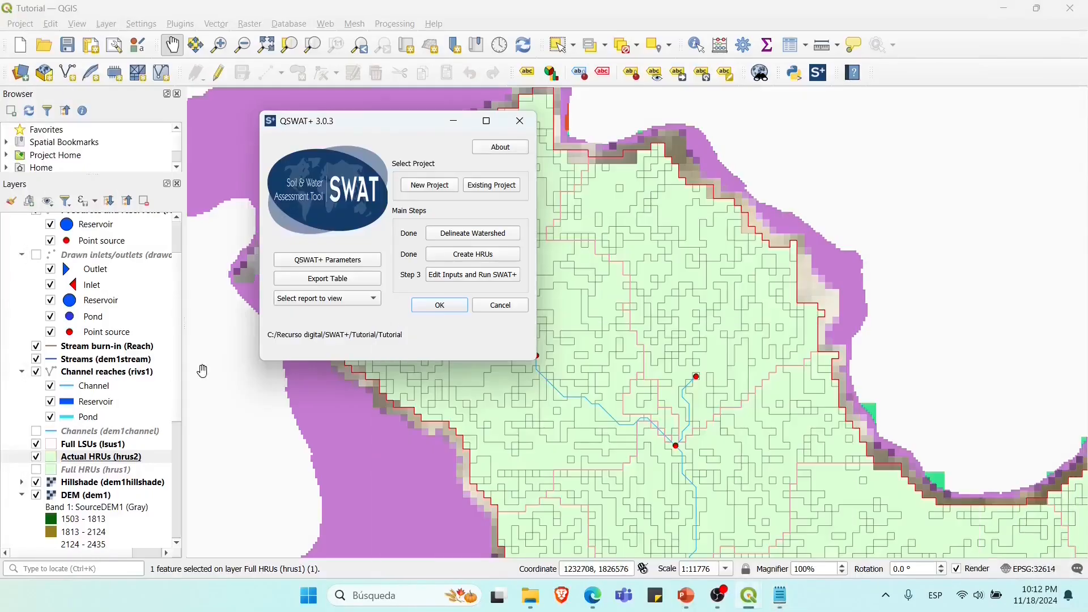
Step: Open the Landuse and Soil report and examine the landuse, soil and slope distribution for the watershed and Subbasin 1
left_click(337, 301)
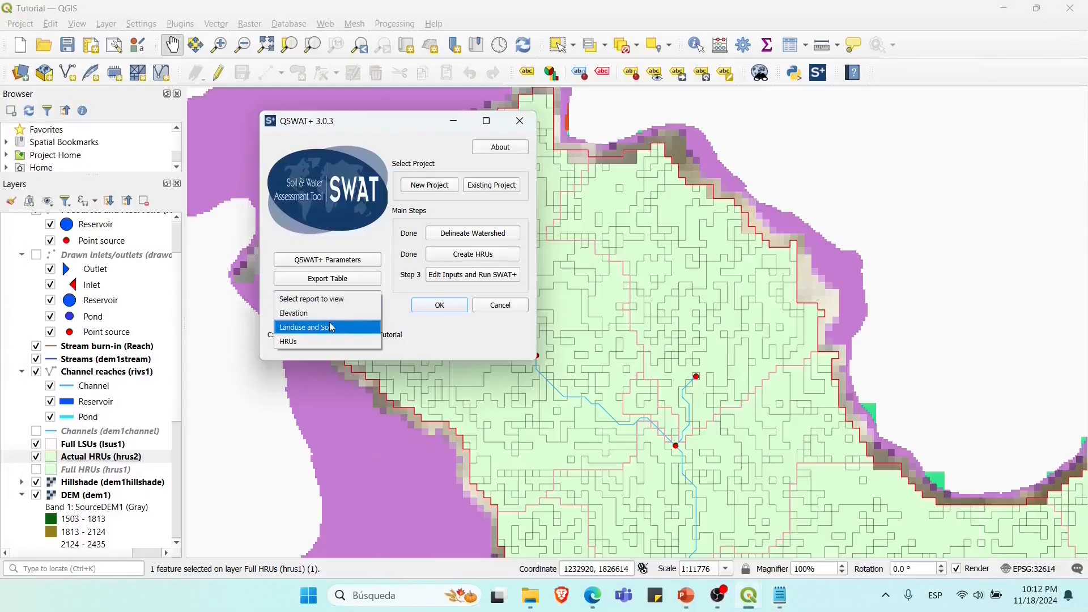
left_click(333, 328)
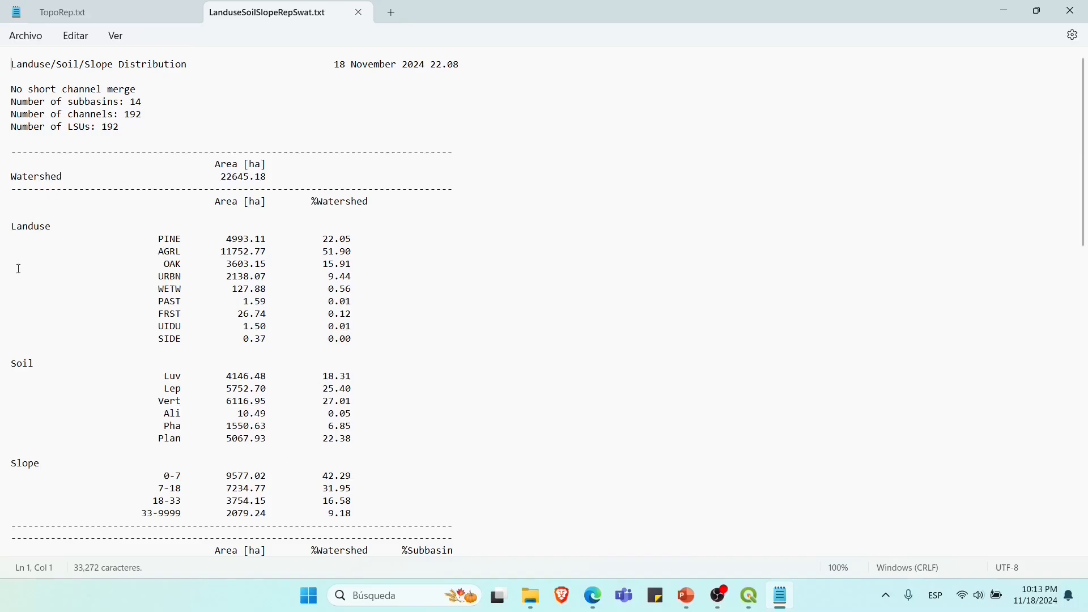
scroll(343, 455, "down", 9)
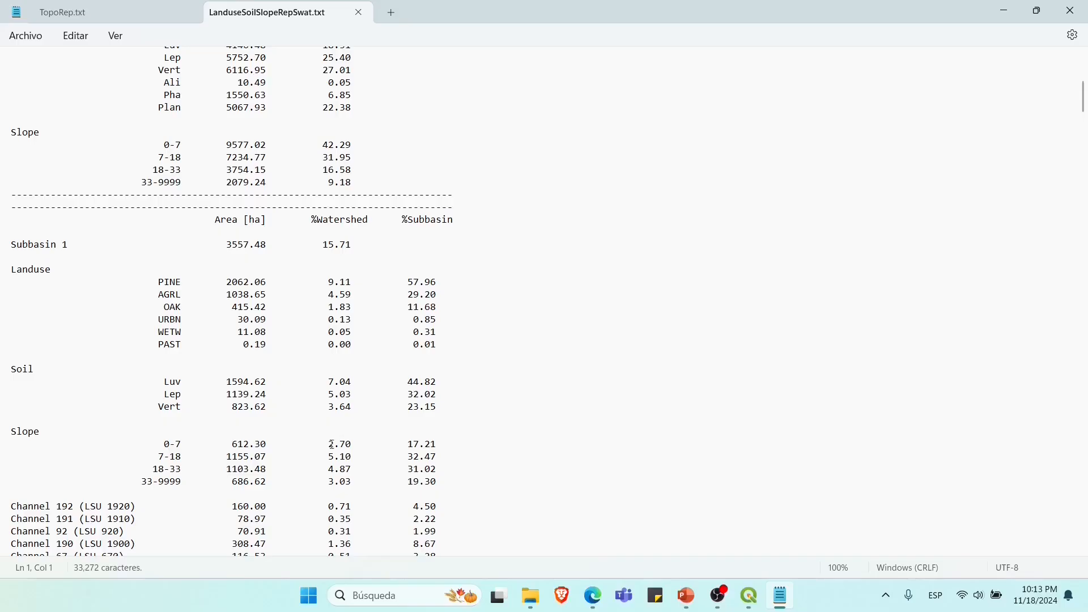
left_click(1004, 12)
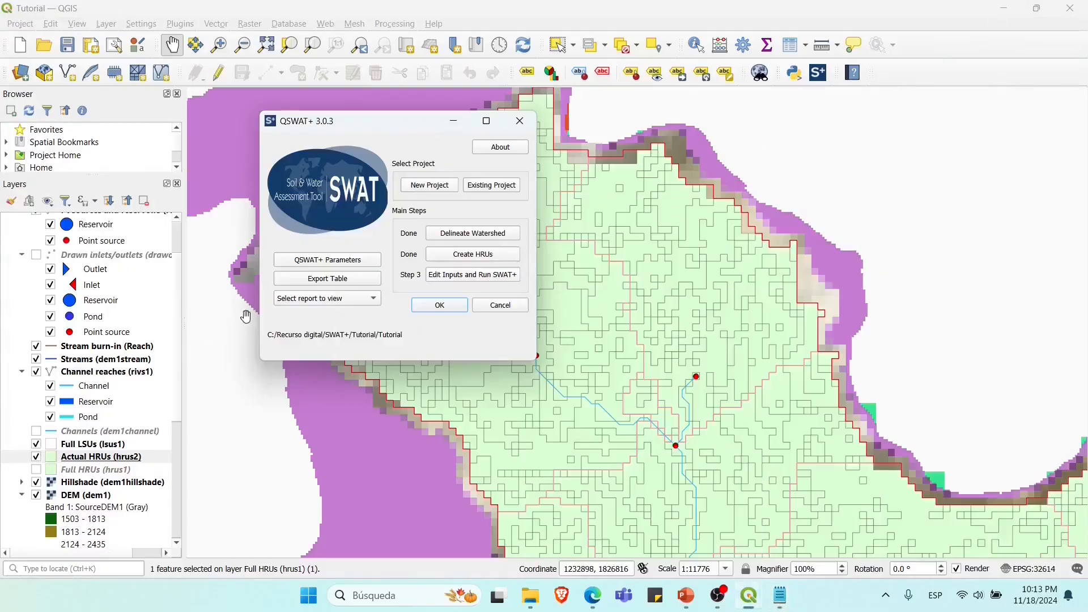
Step: Open the HRUs report and examine the HRU distribution by landuse, soil and slope
left_click(322, 301)
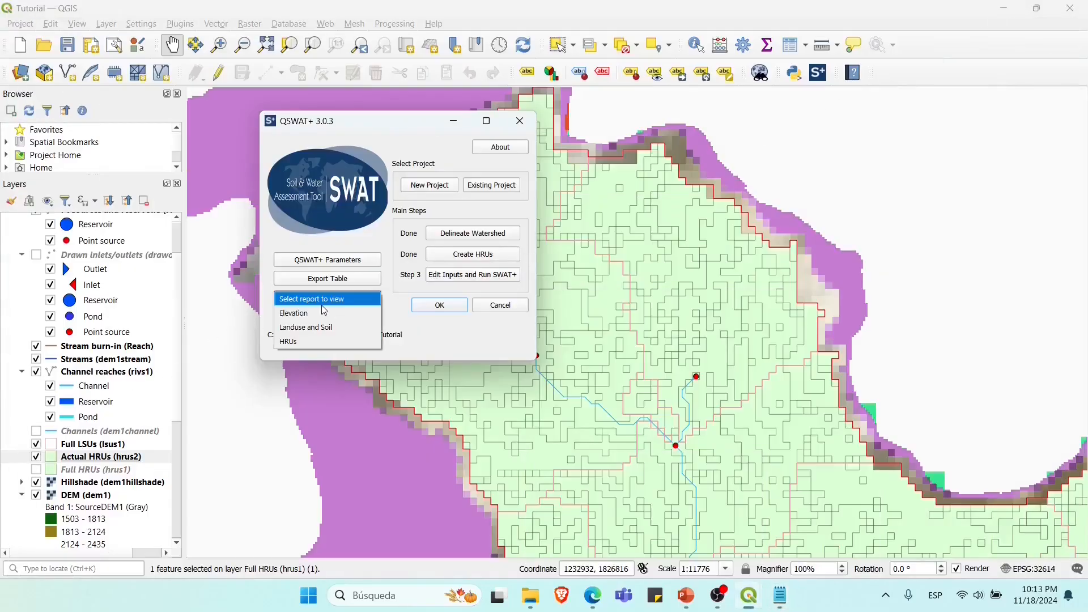
left_click(322, 343)
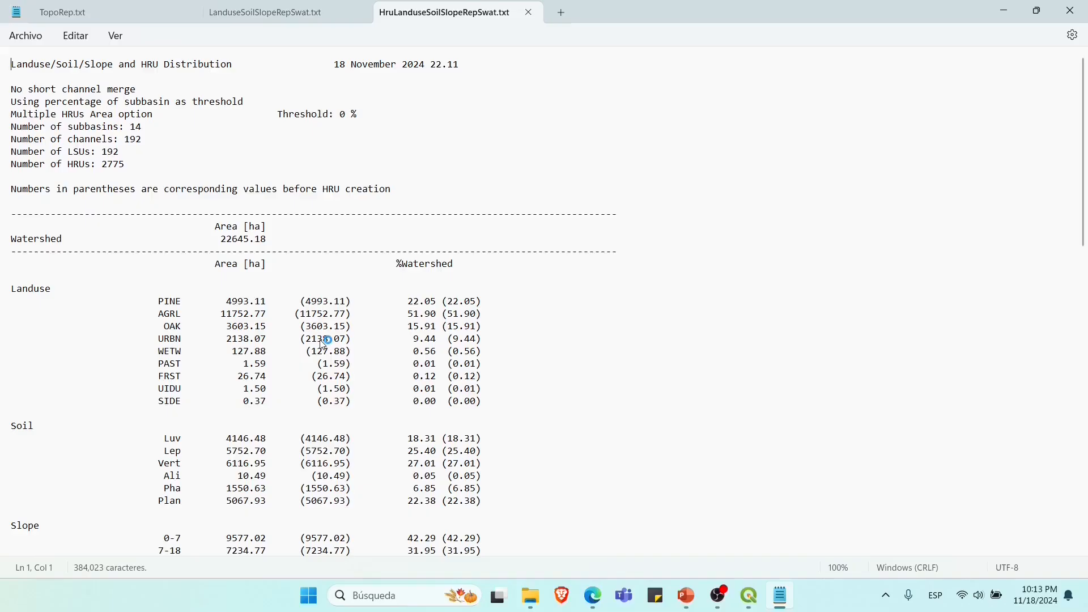
scroll(323, 343, "down", 2)
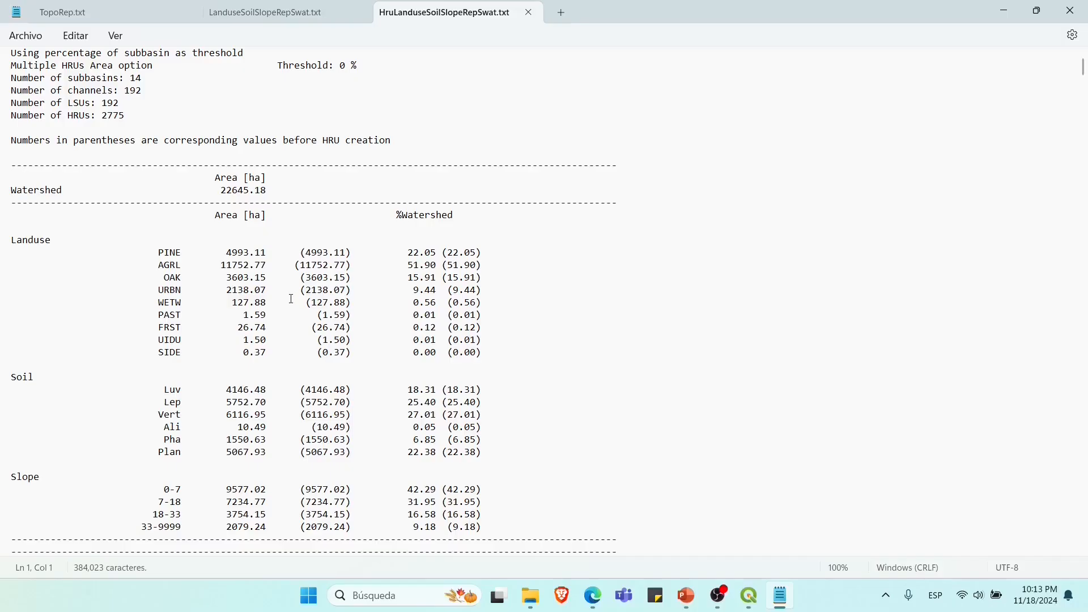
scroll(291, 300, "down", 2)
scroll(289, 299, "down", 4)
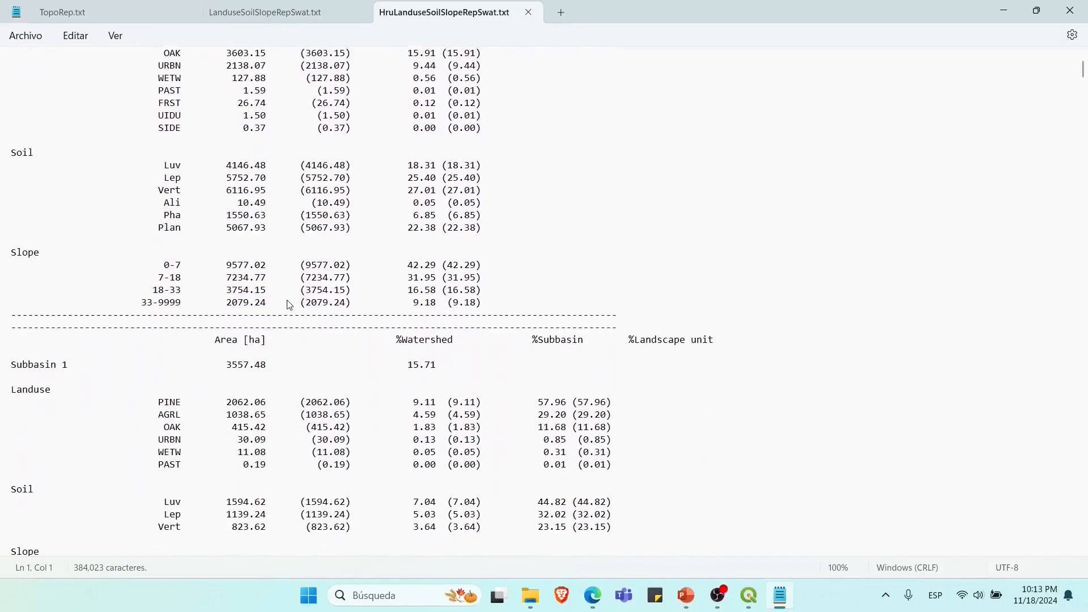
scroll(346, 256, "up", 7)
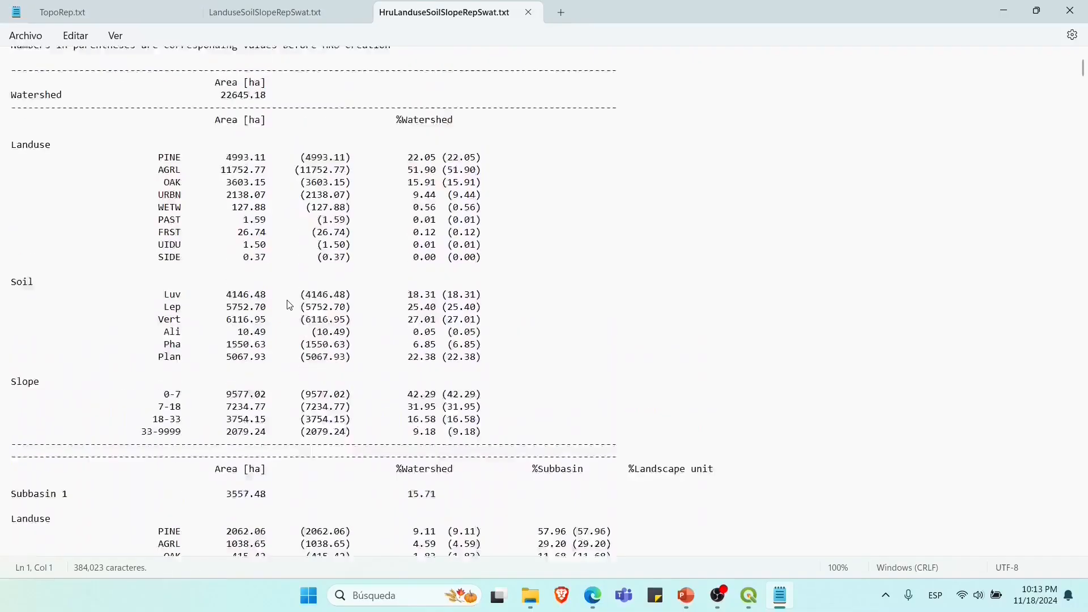
left_click(1004, 10)
Step: Launch SWAT+ Editor from QSWAT+ and start the project Tutorial, leaving the location description blank and SWAT+ lte off
left_click_drag(372, 128, 396, 115)
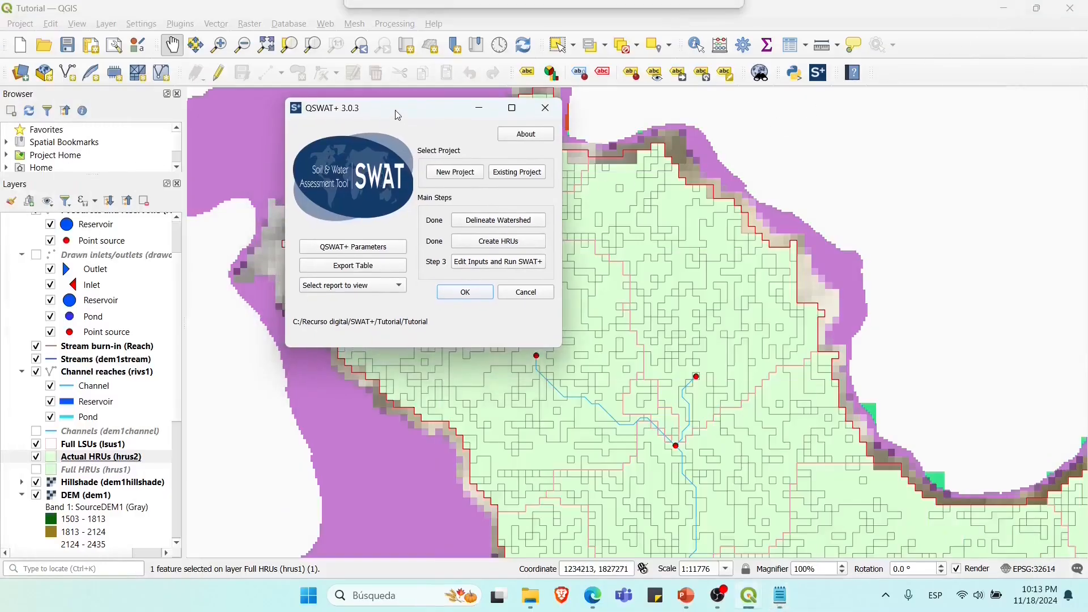
left_click(488, 266)
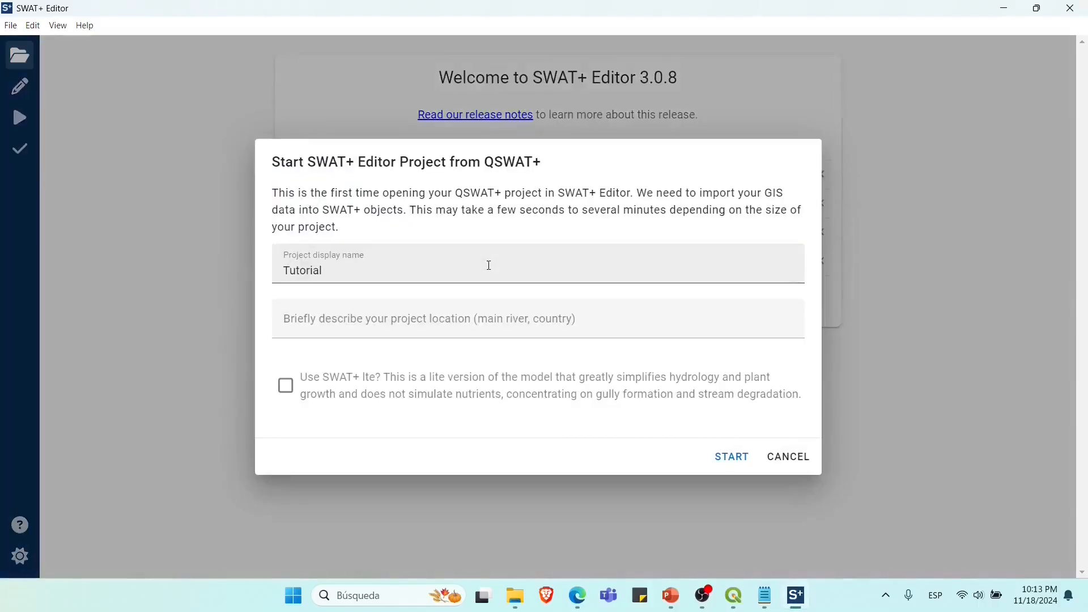
left_click(489, 265)
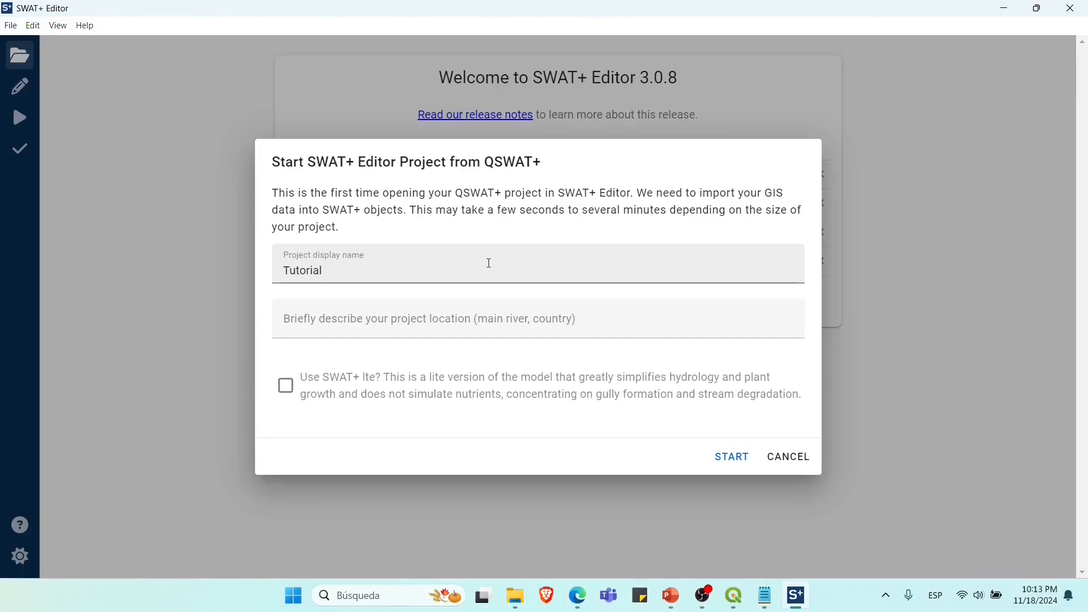
left_click(505, 314)
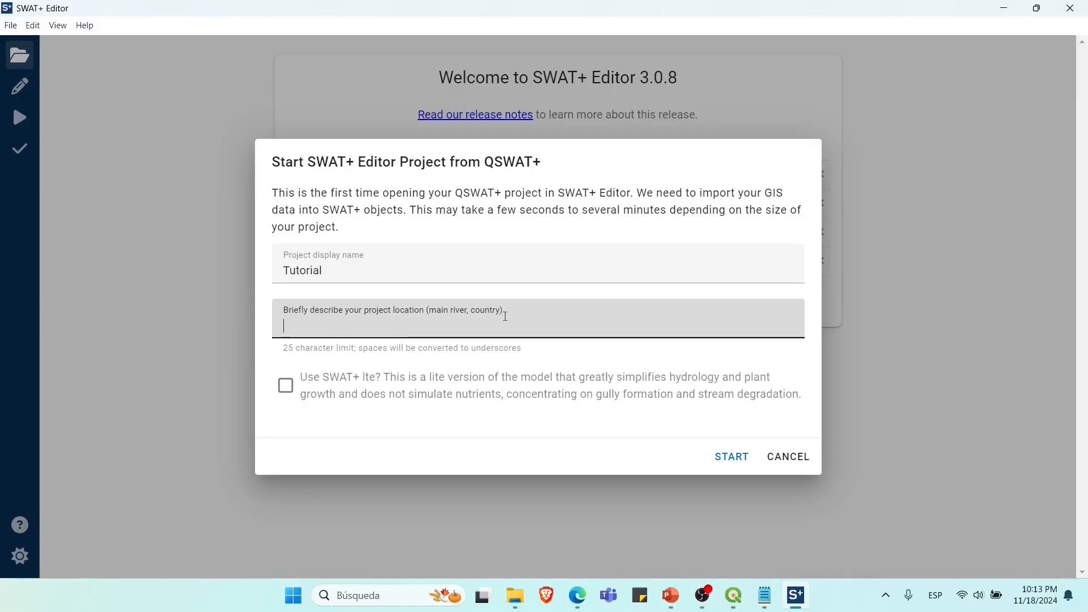
left_click(732, 458)
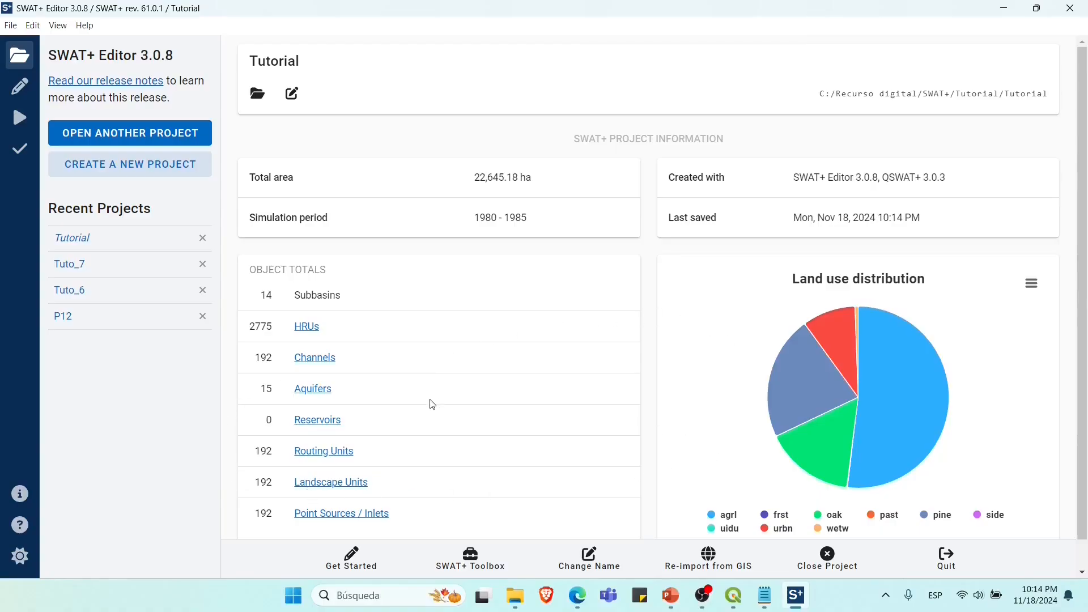
Step: Import weather generator data from the wgn_cfsr_world table of swatplus_wgn.sqlite, marking that observed weather data is used
left_click(19, 99)
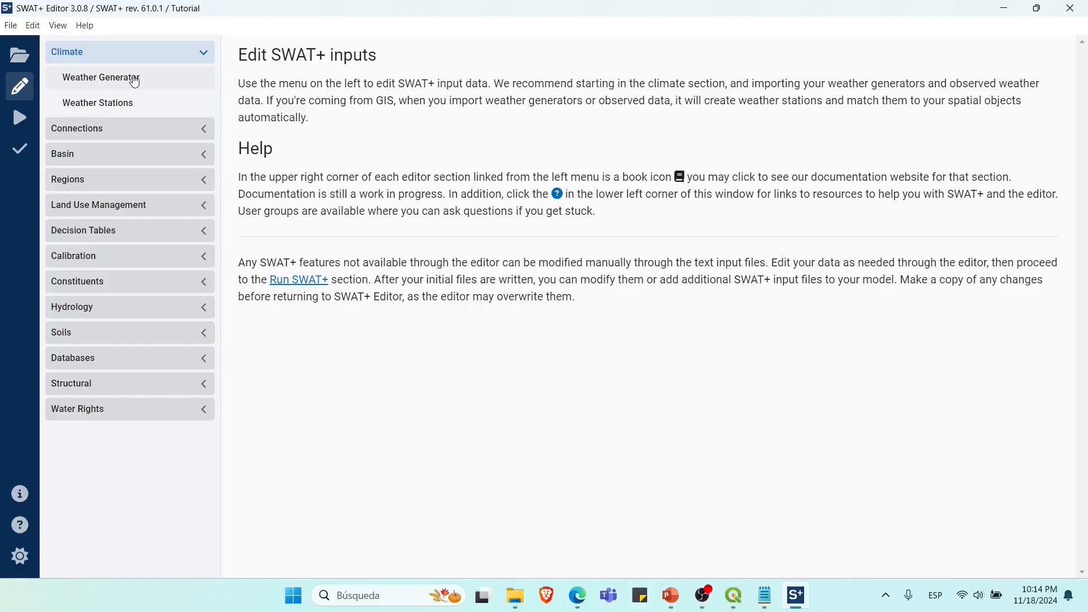
left_click(134, 80)
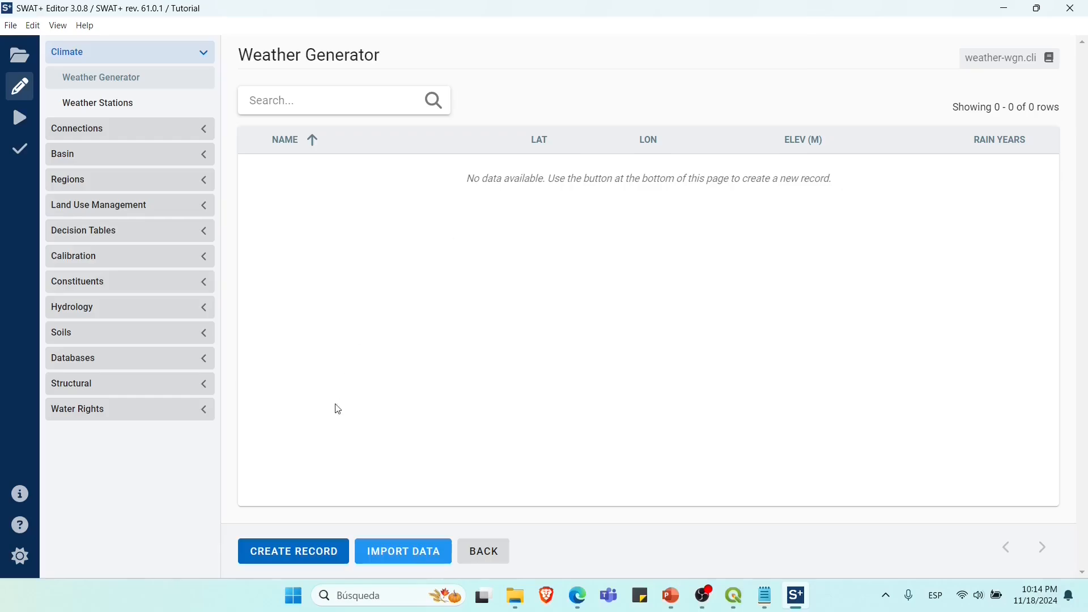
left_click(395, 555)
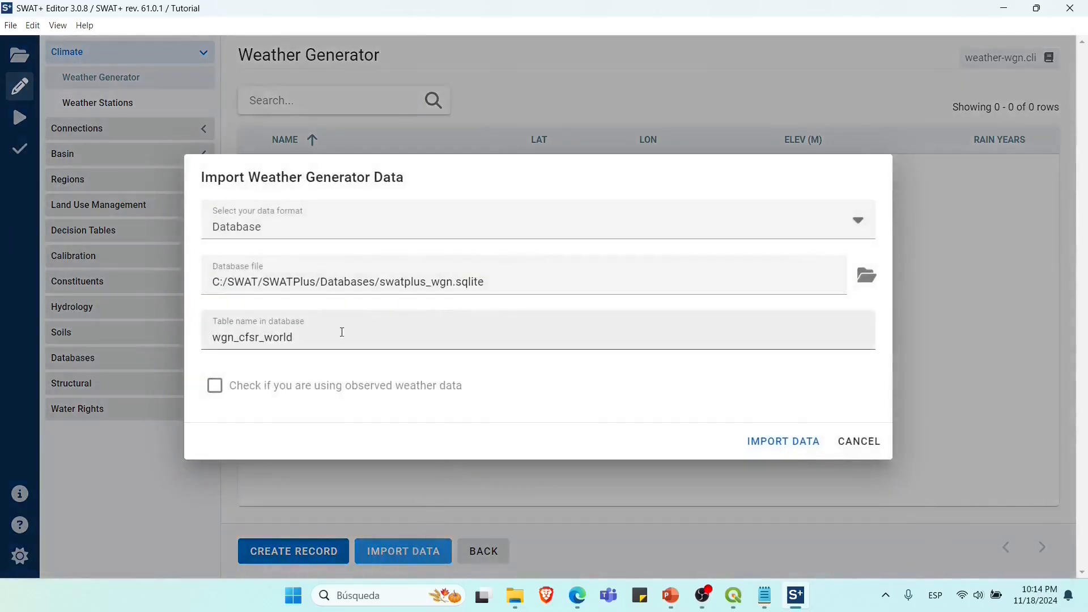
left_click(219, 393)
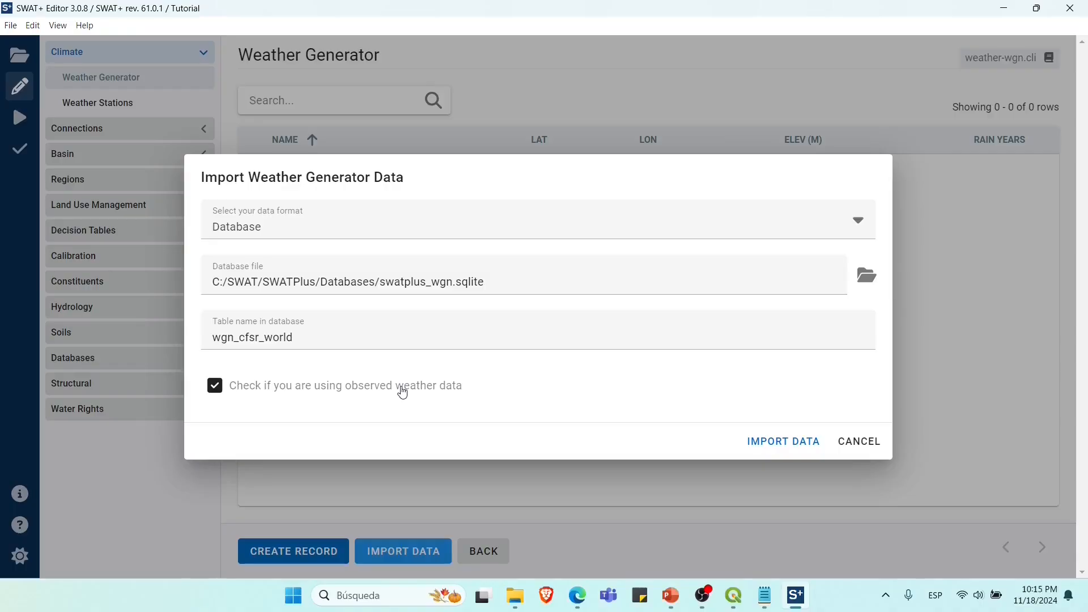
left_click(761, 442)
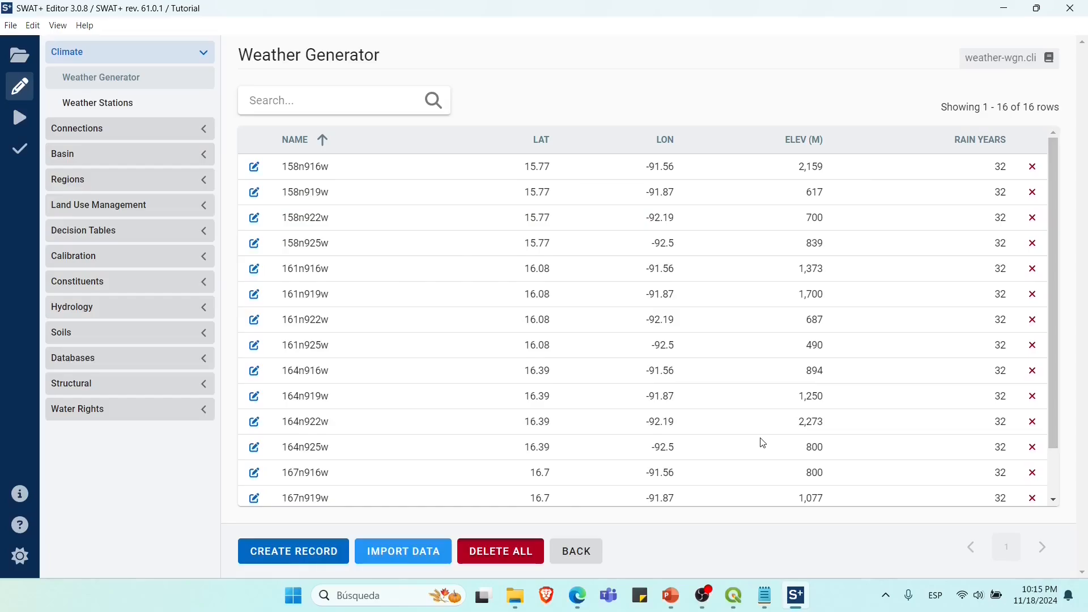
Step: Open the weather stations data import and keep the SWAT2012 / Global Data Websites format
left_click(144, 111)
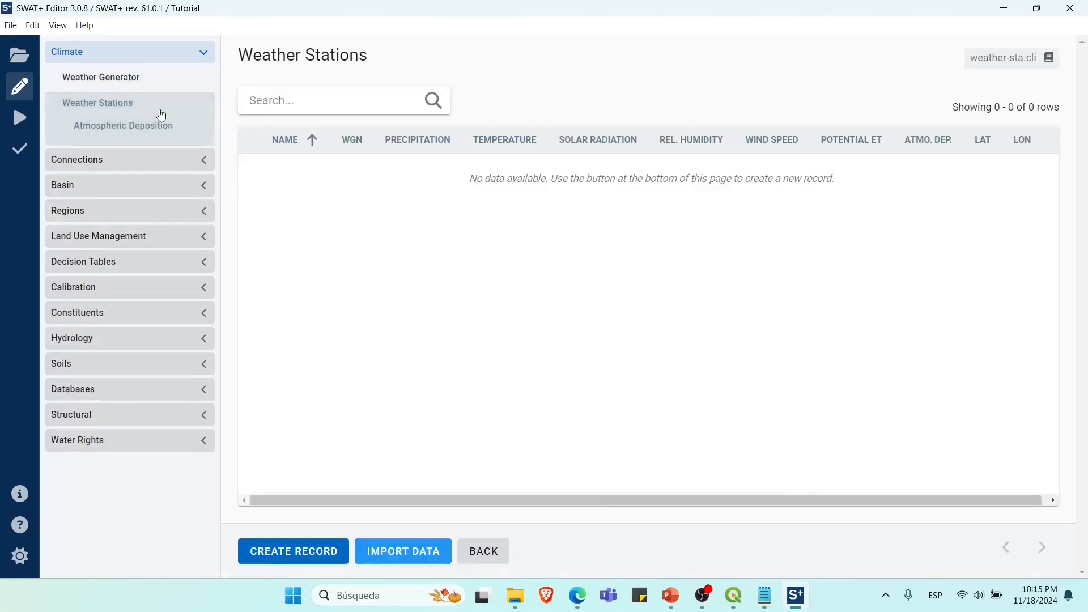
left_click(429, 559)
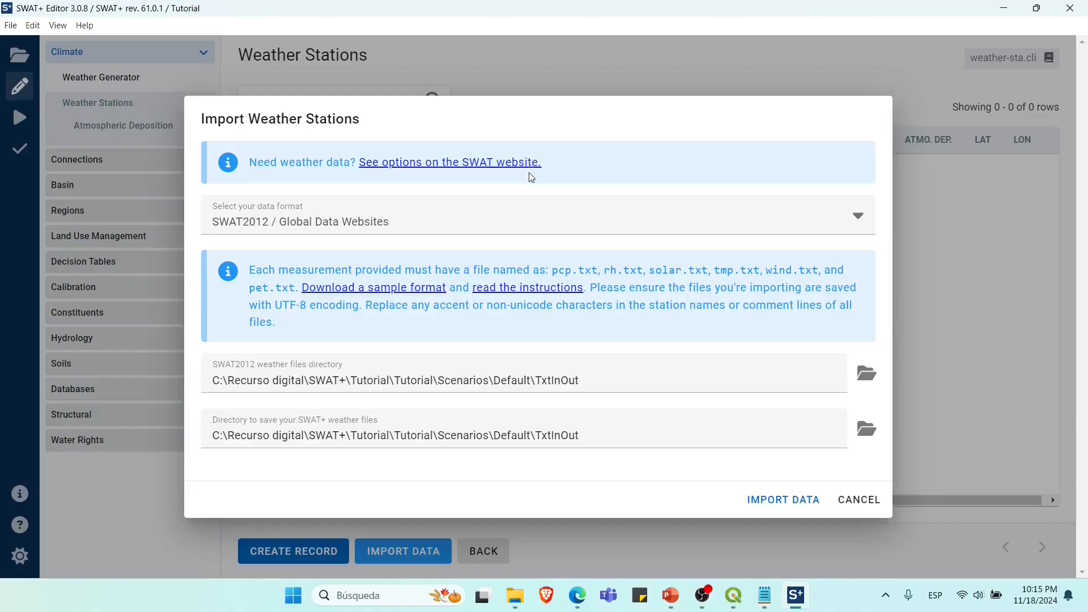
left_click(833, 217)
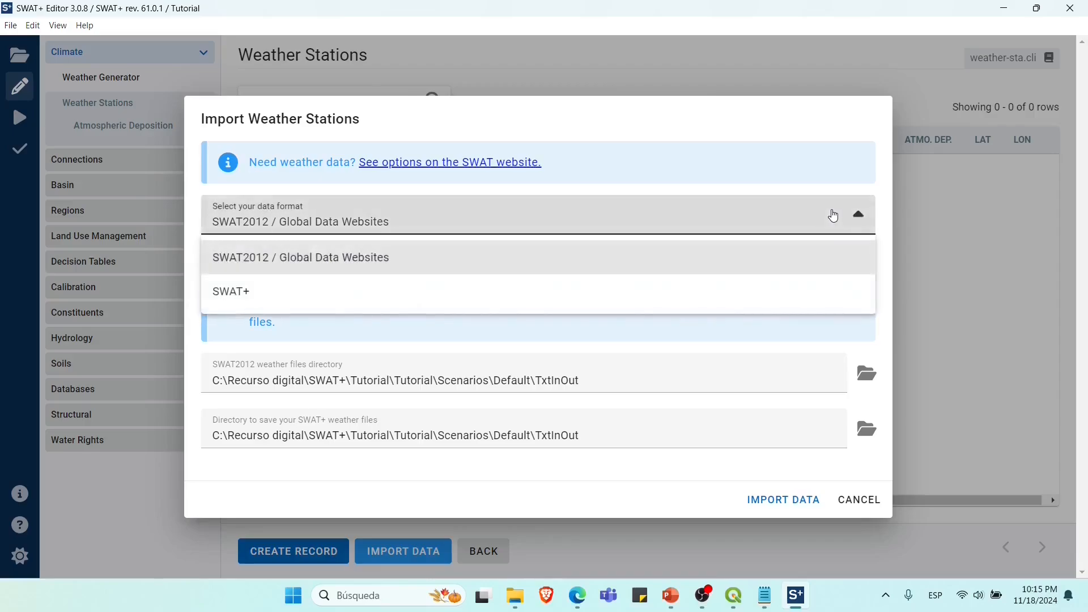
left_click(834, 216)
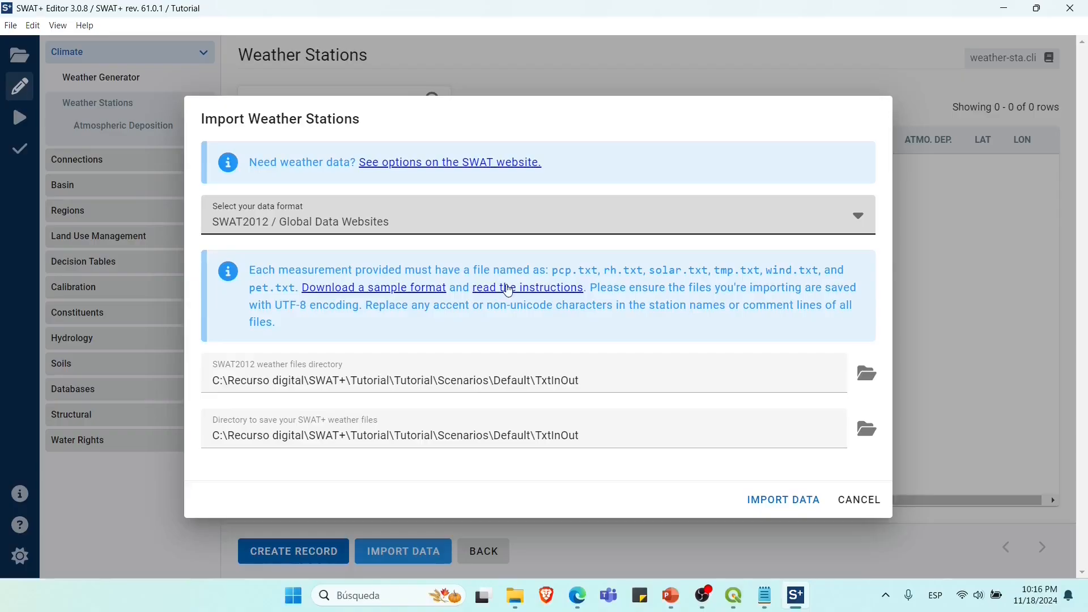
Step: Set the SWAT2012 weather files directory to C:\Recurso digital\Inputs\Clima and import the weather stations, saving to the default TxtInOut folder
left_click(866, 376)
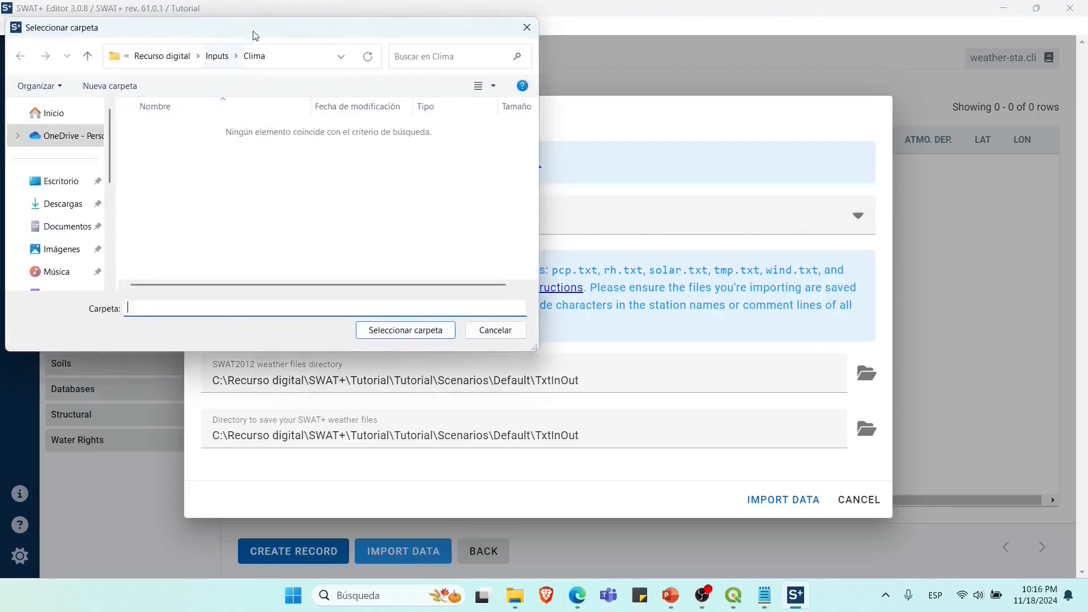
left_click_drag(253, 35, 361, 52)
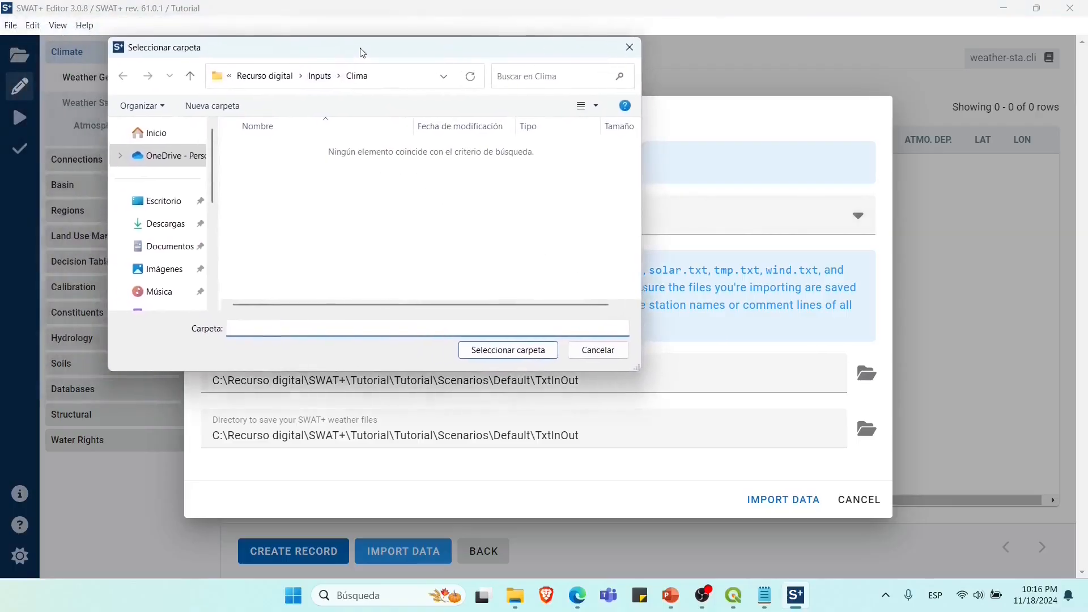
left_click(324, 77)
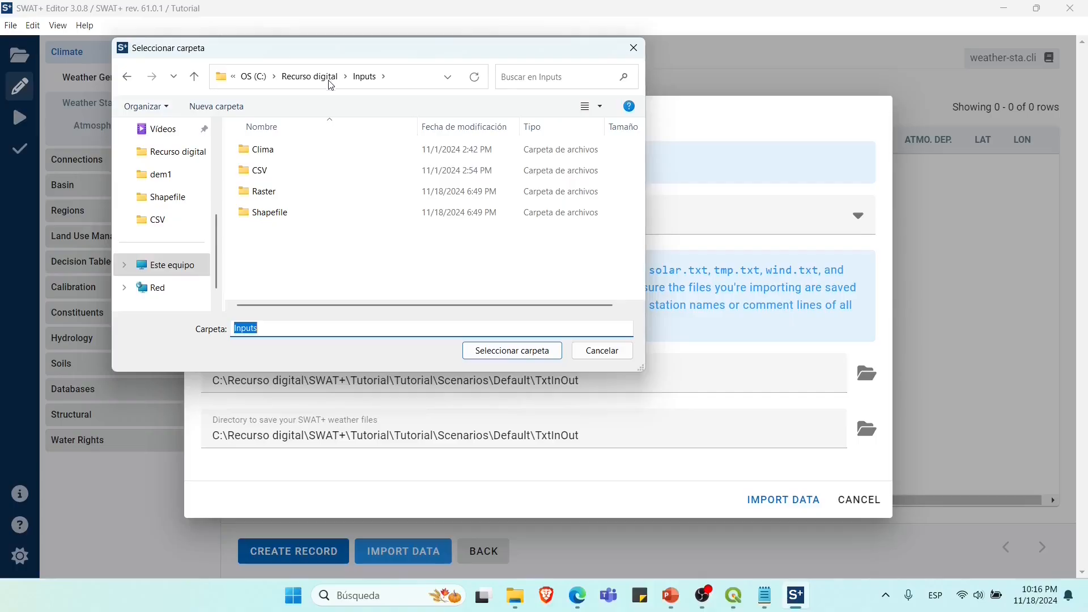
left_click(352, 149)
left_click(531, 355)
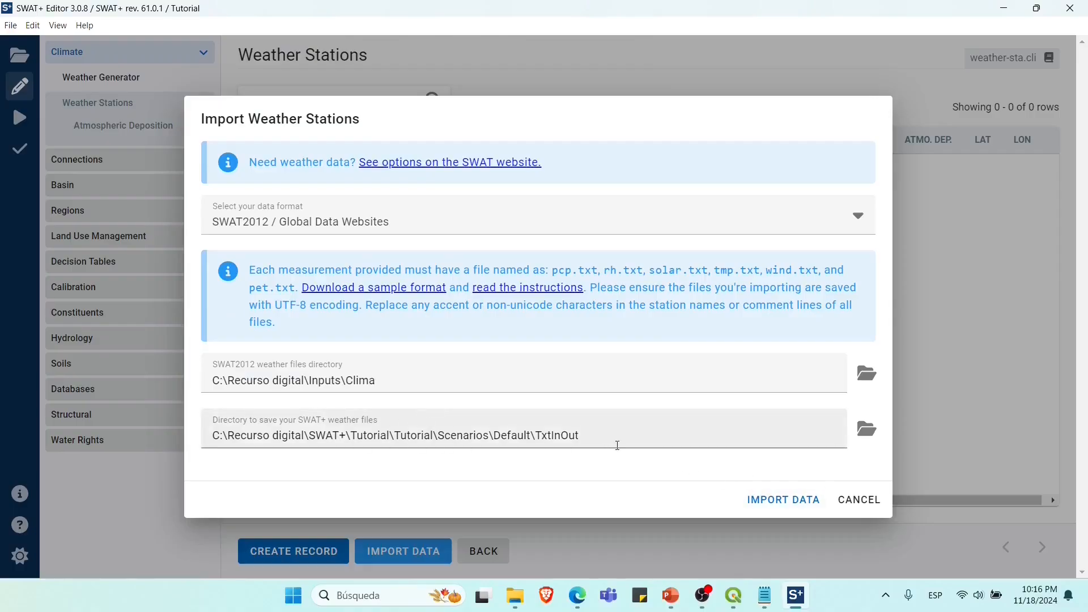
left_click(758, 501)
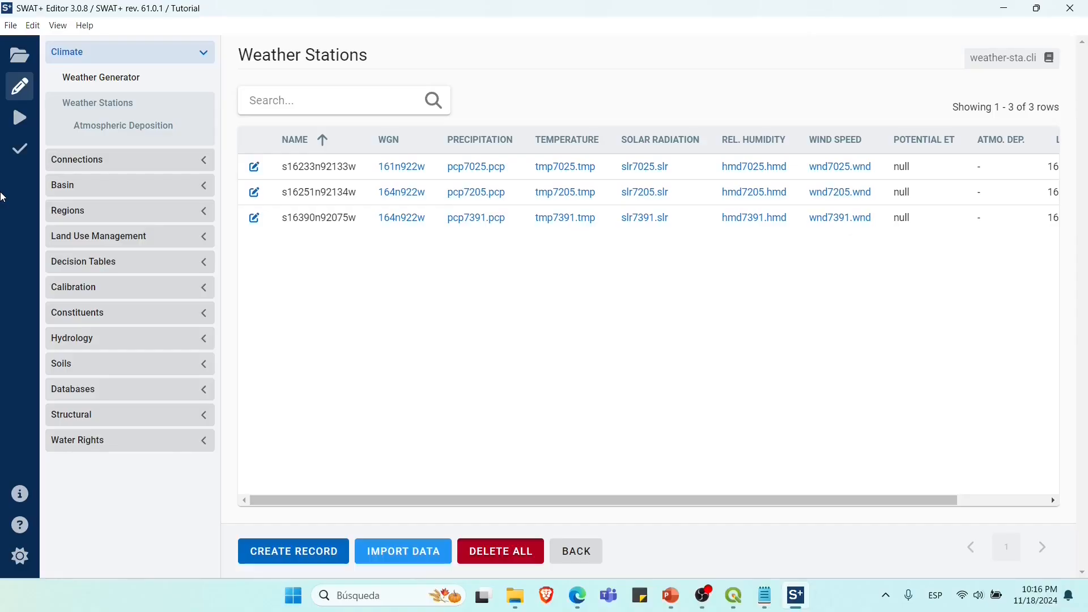
Step: Open the basin codes and review the available potential ET method options, keeping 1 - Penman/Monteith method
left_click(108, 190)
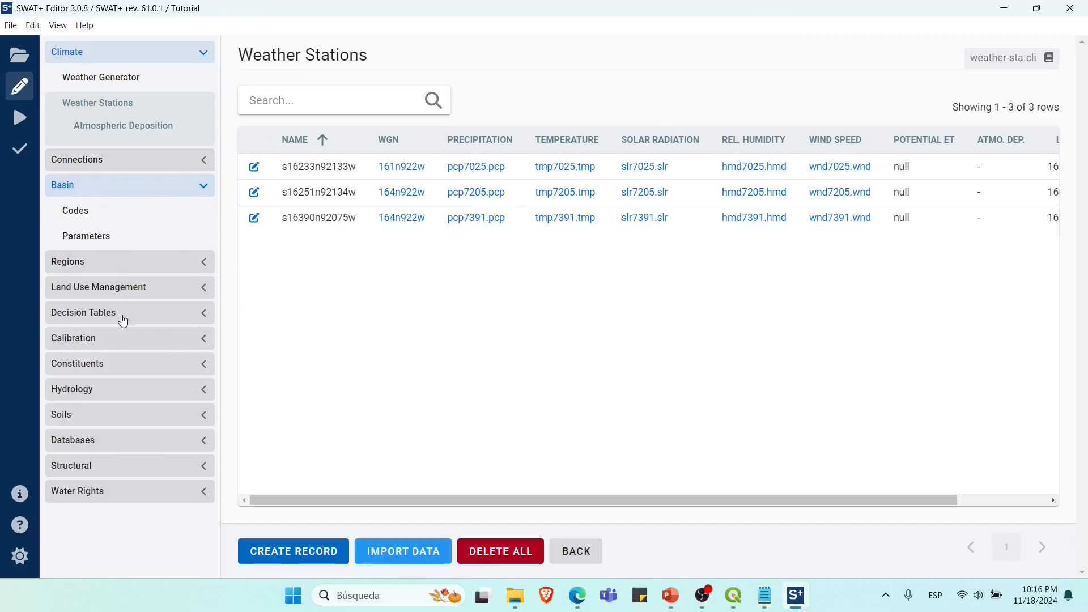
left_click(140, 215)
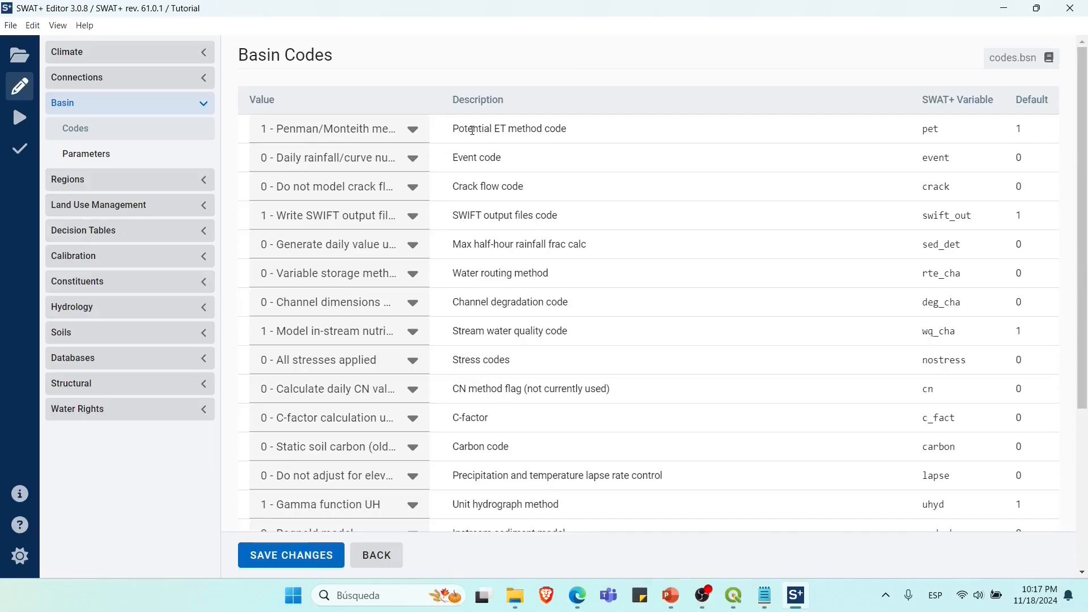
left_click(414, 129)
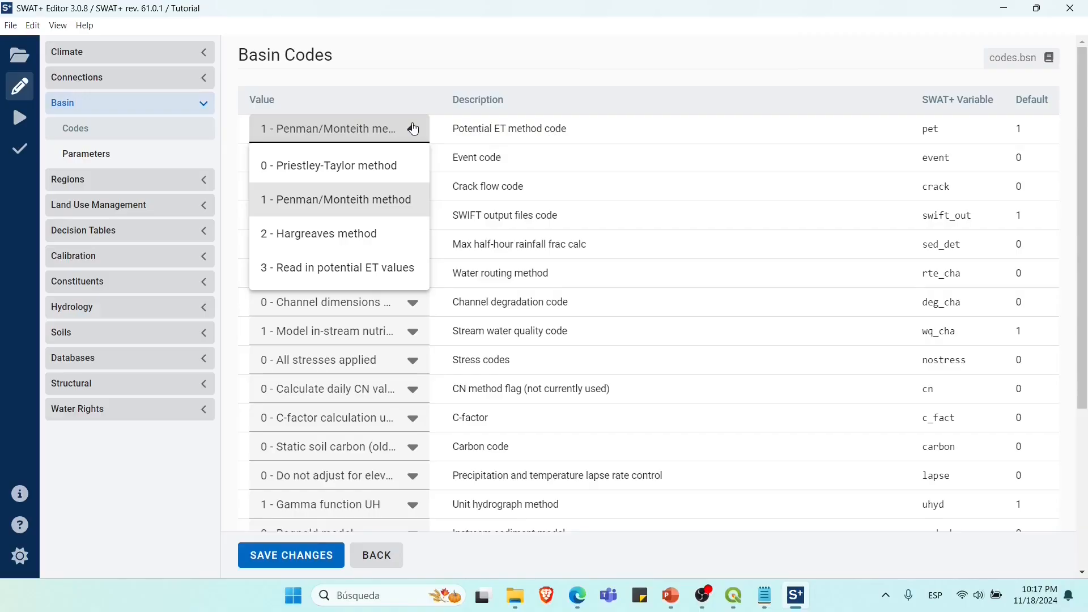
left_click(414, 129)
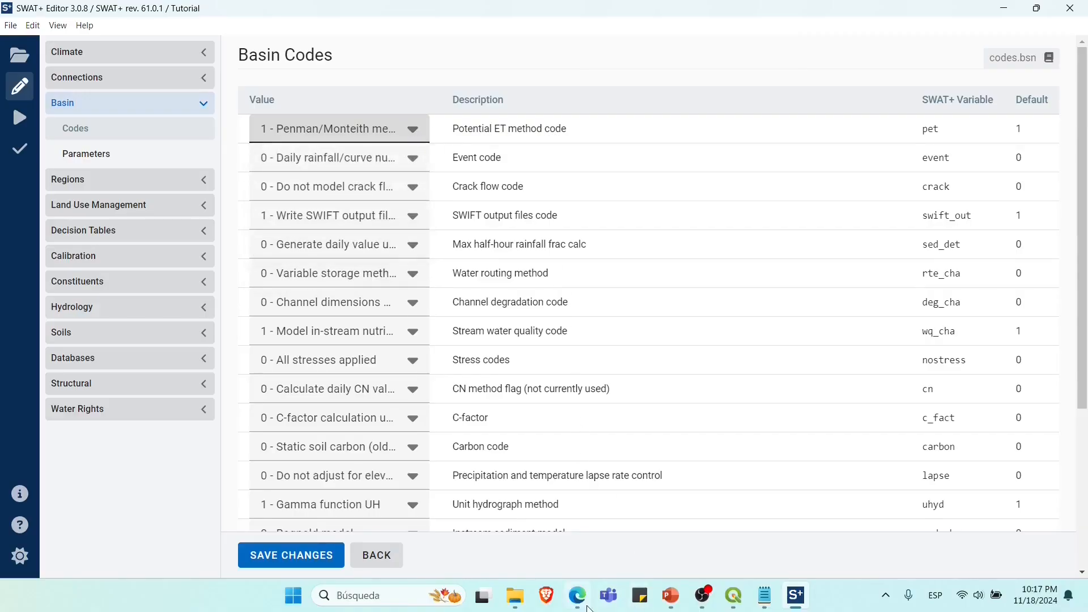
Step: Switch to the browser, open the SWAT+ Documentation site on GitBook and look through its contents down to the theoretical documentation
left_click(587, 607)
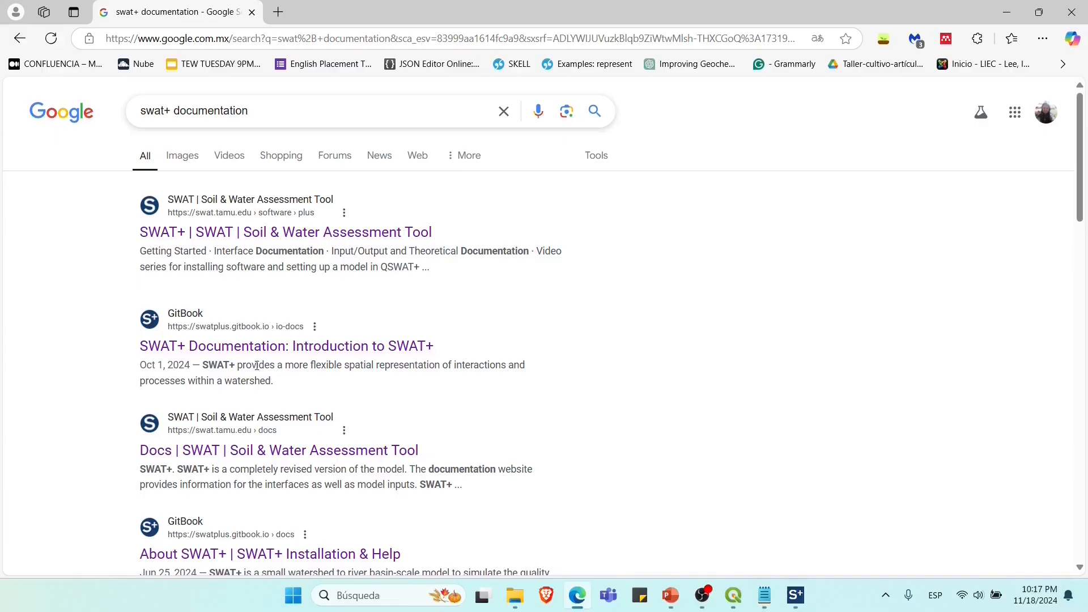
left_click(271, 355)
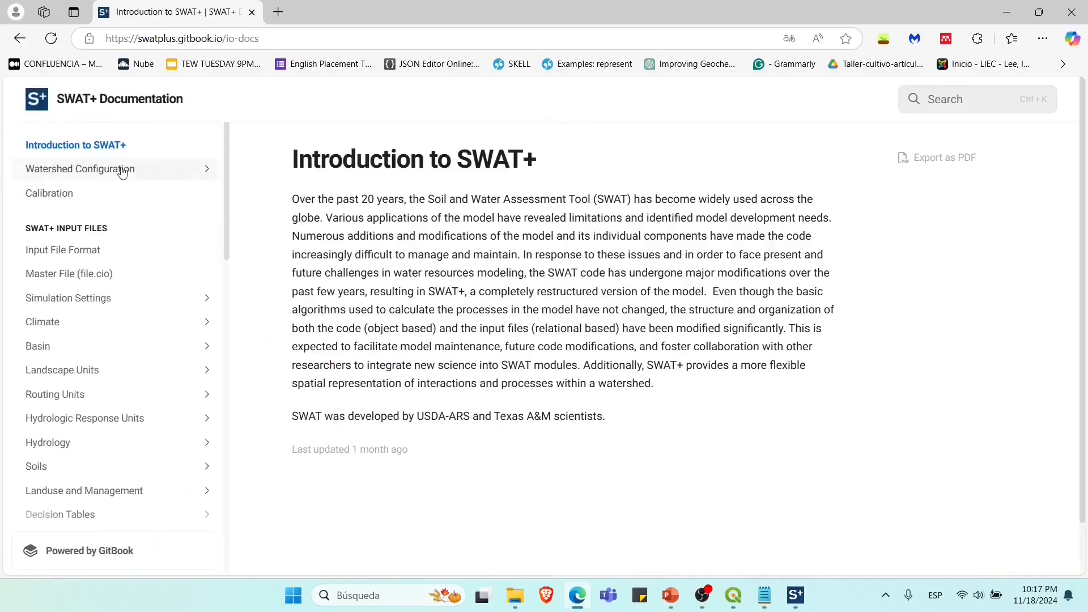
scroll(122, 170, "down", 2)
scroll(122, 188, "up", 3)
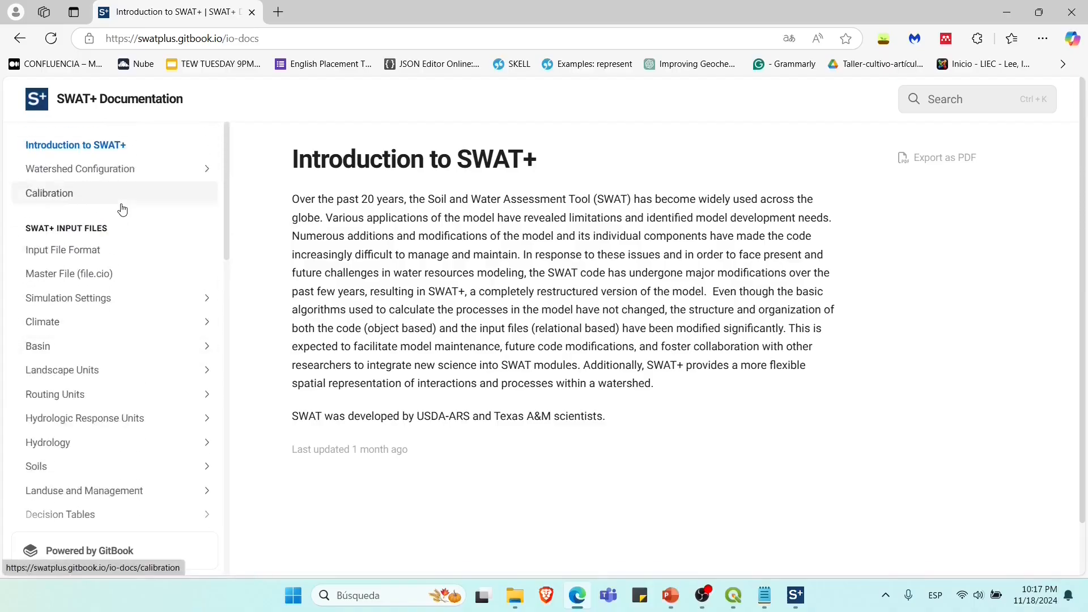
scroll(114, 292, "down", 2)
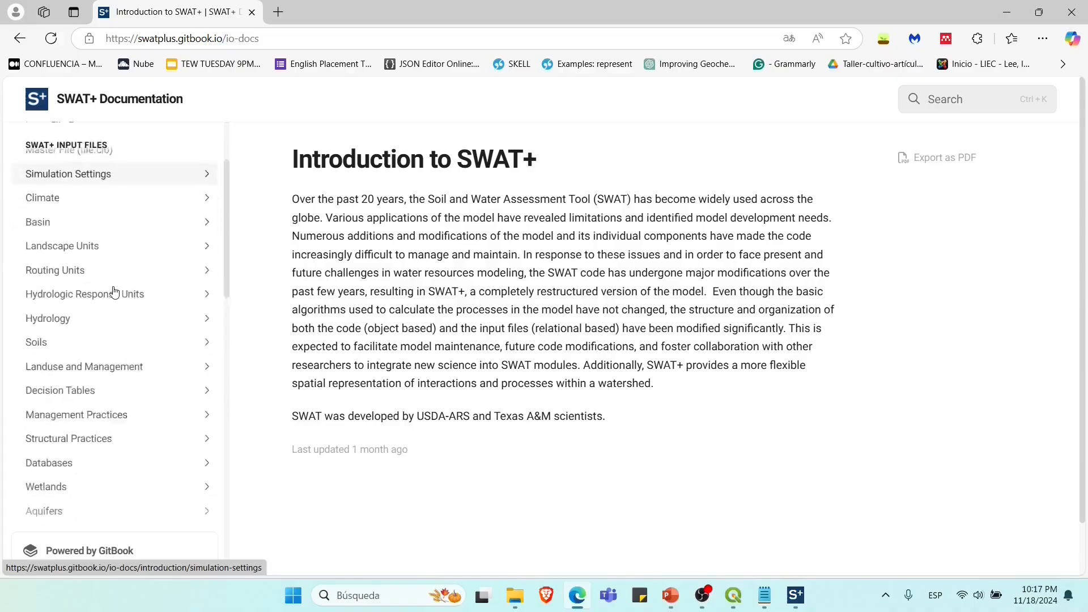
scroll(114, 292, "down", 8)
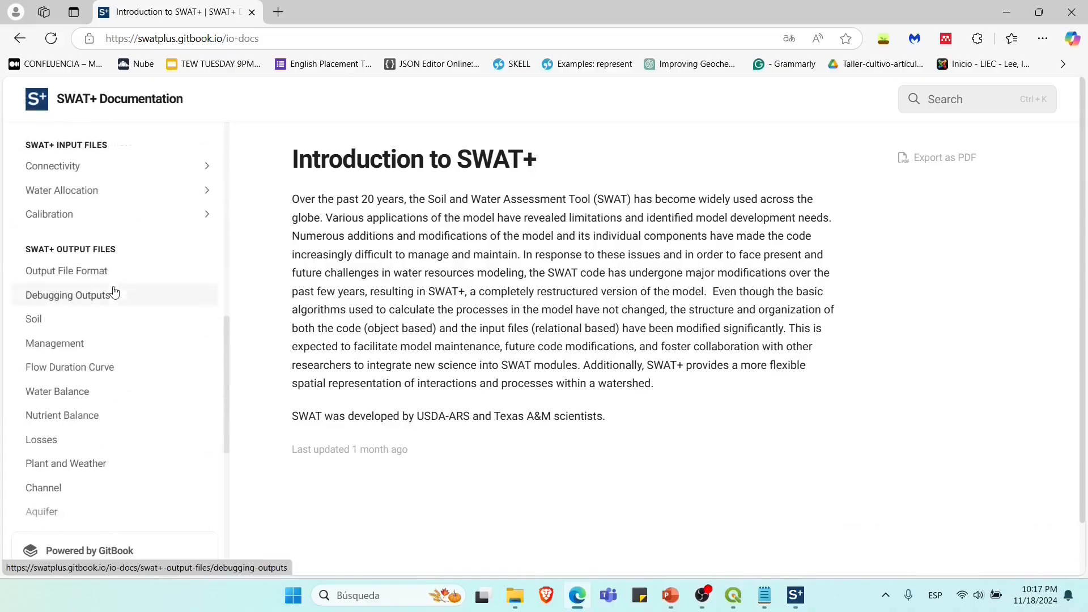
scroll(114, 293, "down", 6)
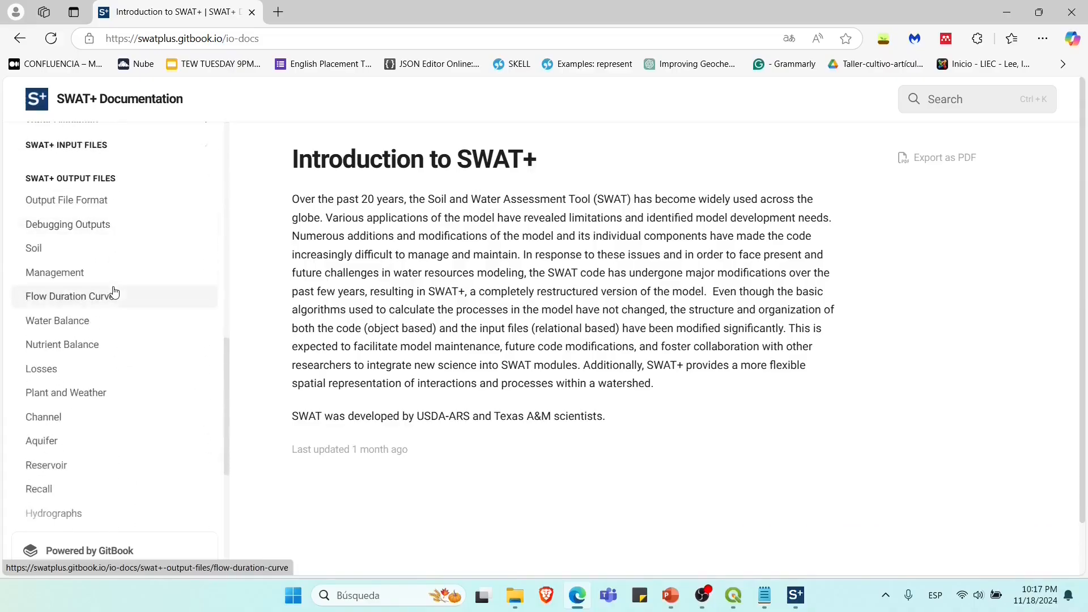
scroll(114, 293, "down", 1)
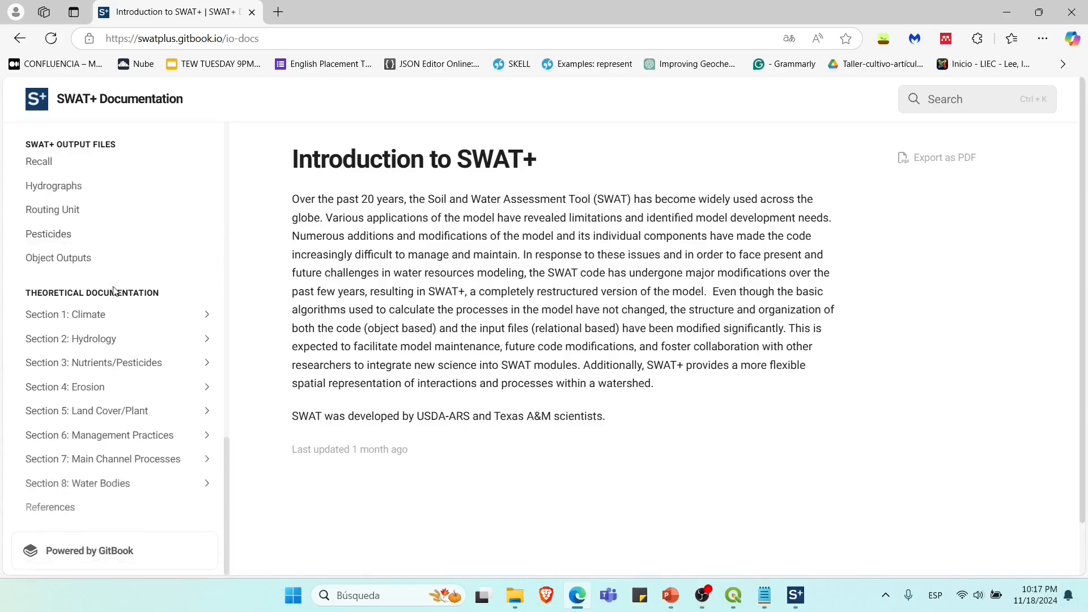
Step: Read the Penman-Monteith Method page under Potential Evapotranspiration in the Hydrology section of the theoretical documentation
left_click(135, 352)
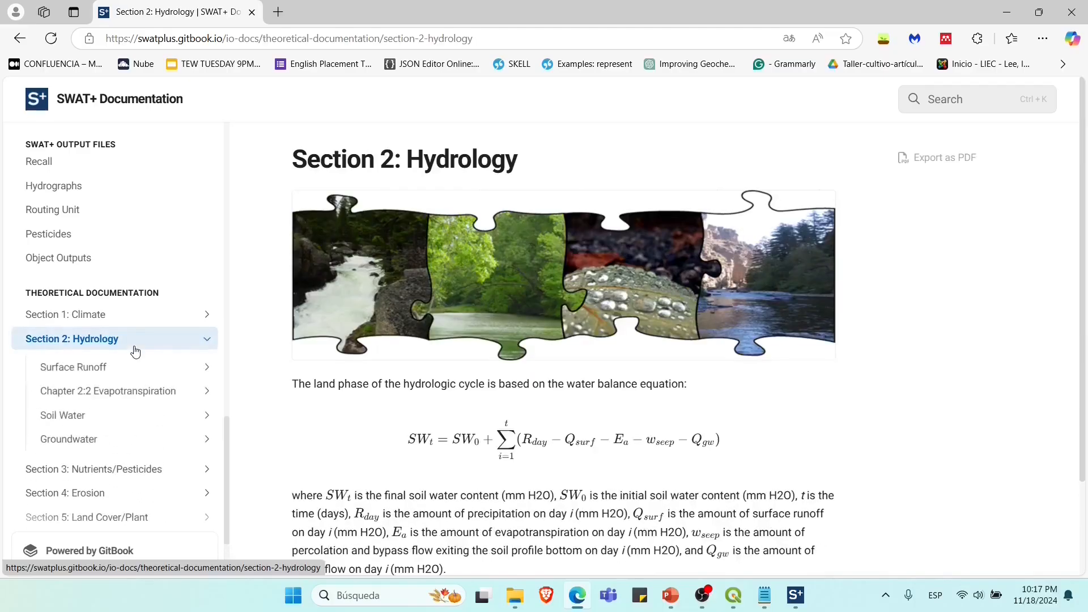
left_click(133, 389)
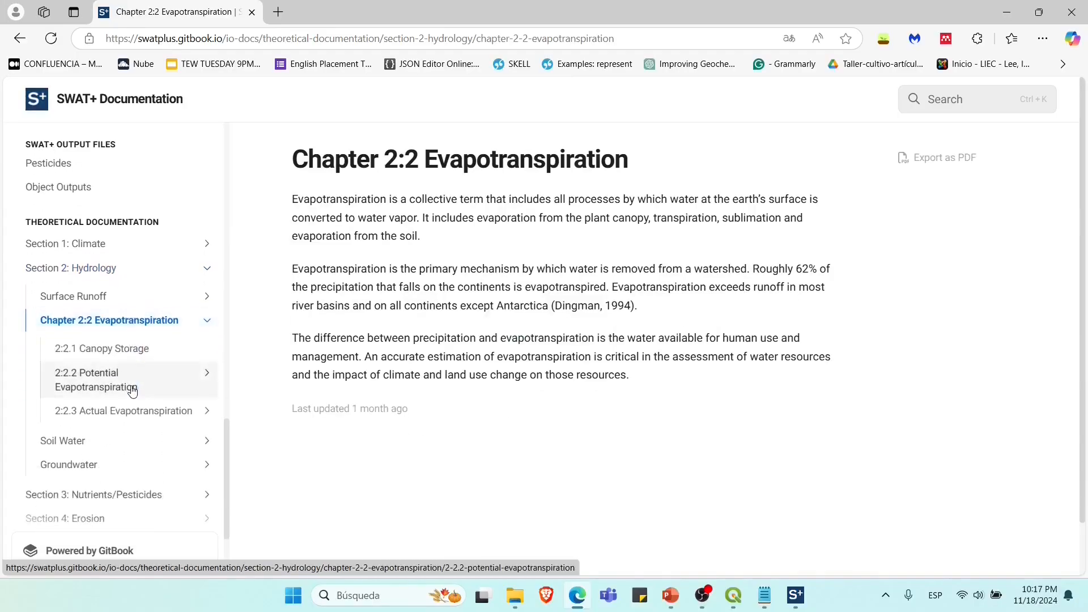
left_click(133, 390)
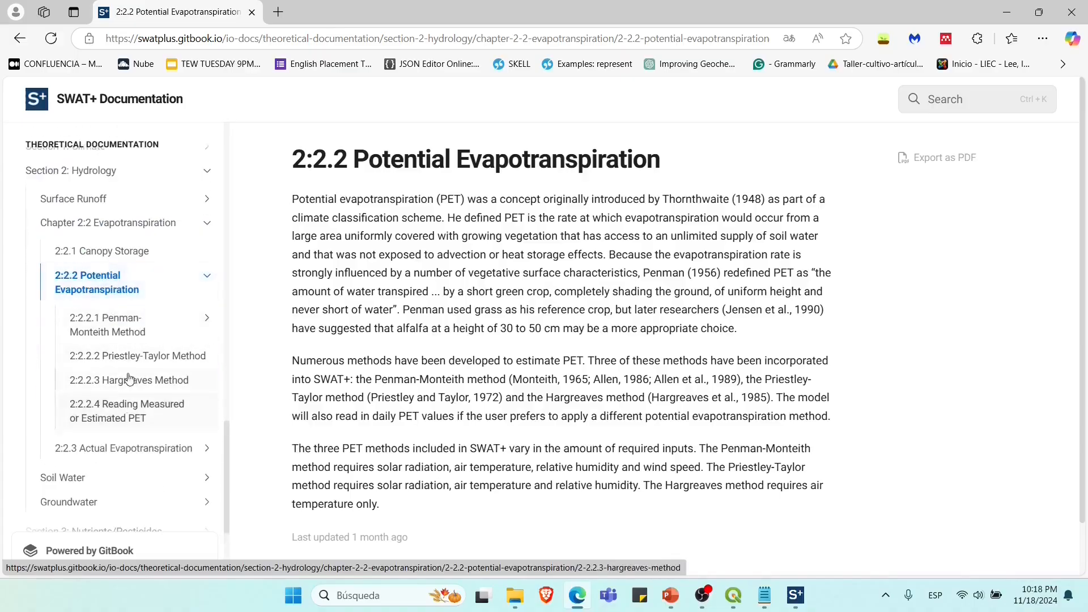
left_click(128, 322)
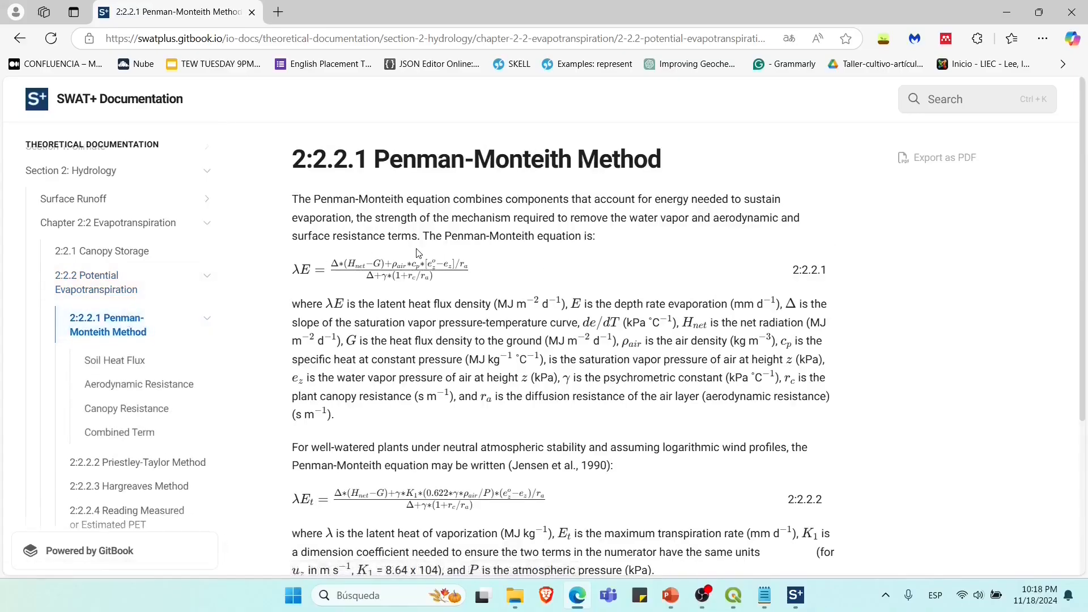
scroll(417, 253, "down", 1)
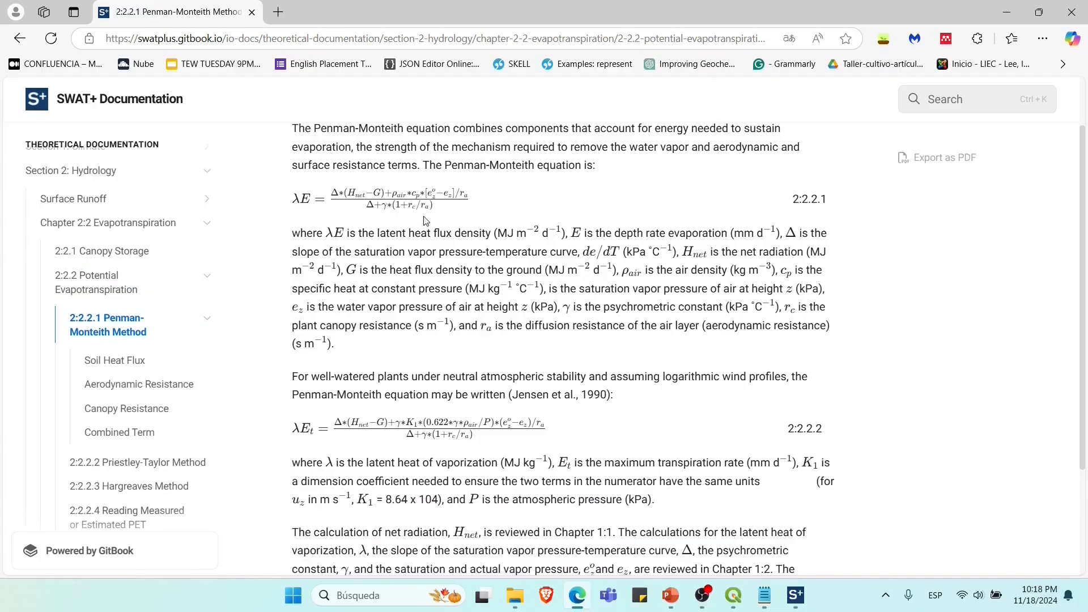
Step: Return to SWAT+ Editor, keep the variable storage option for the water routing method, and save the basin codes
left_click(795, 595)
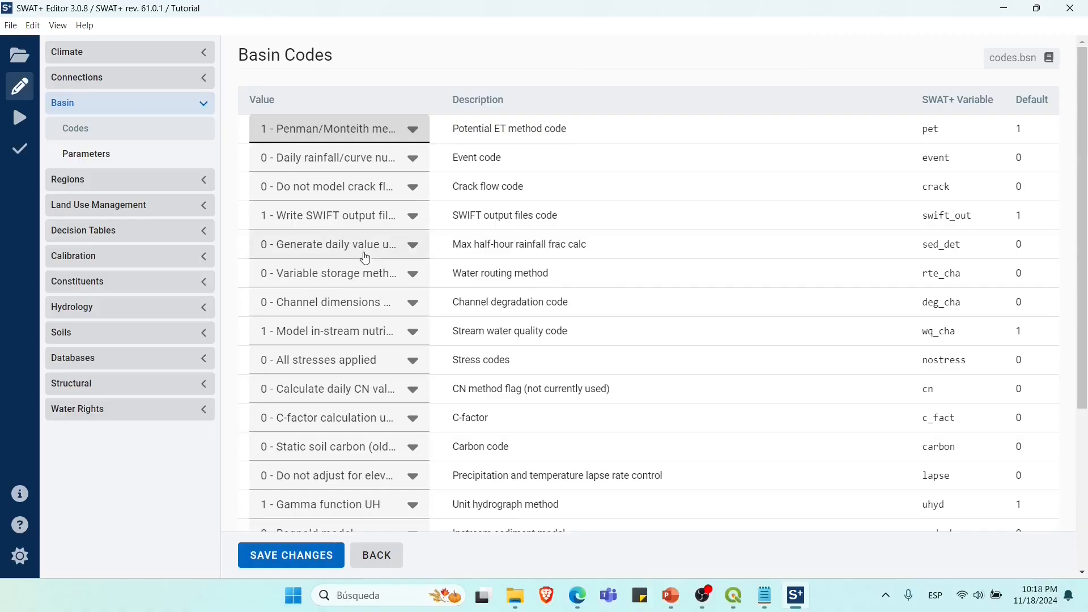
left_click(374, 272)
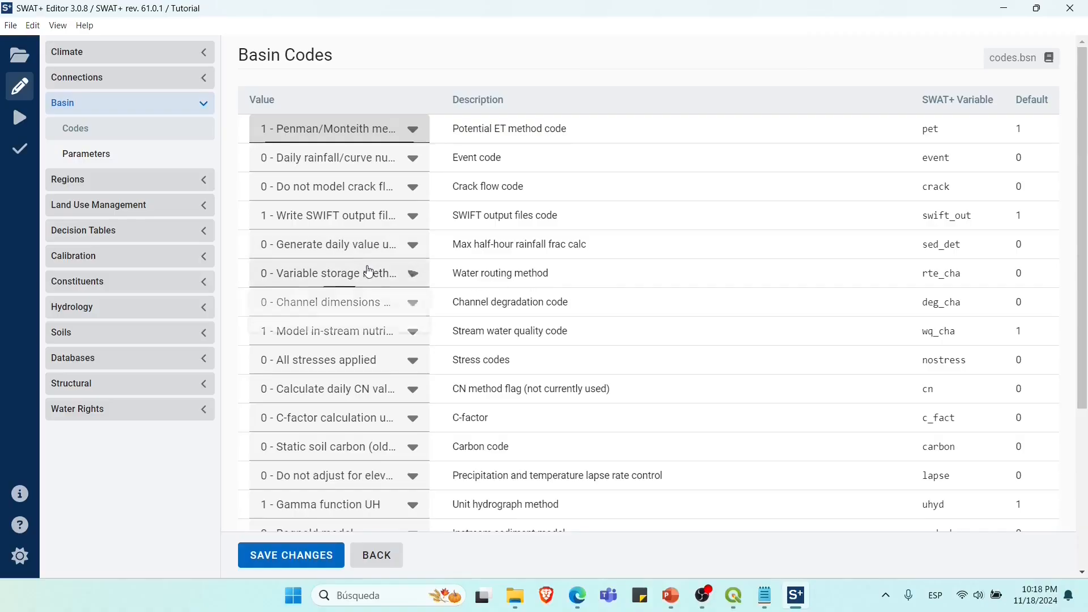
left_click(422, 268)
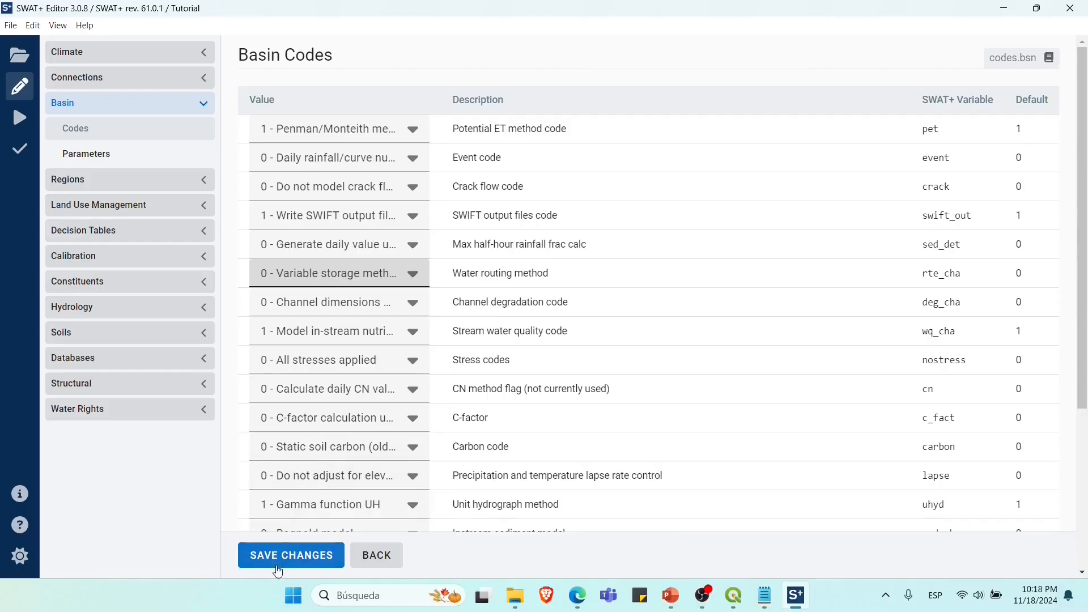
left_click(286, 565)
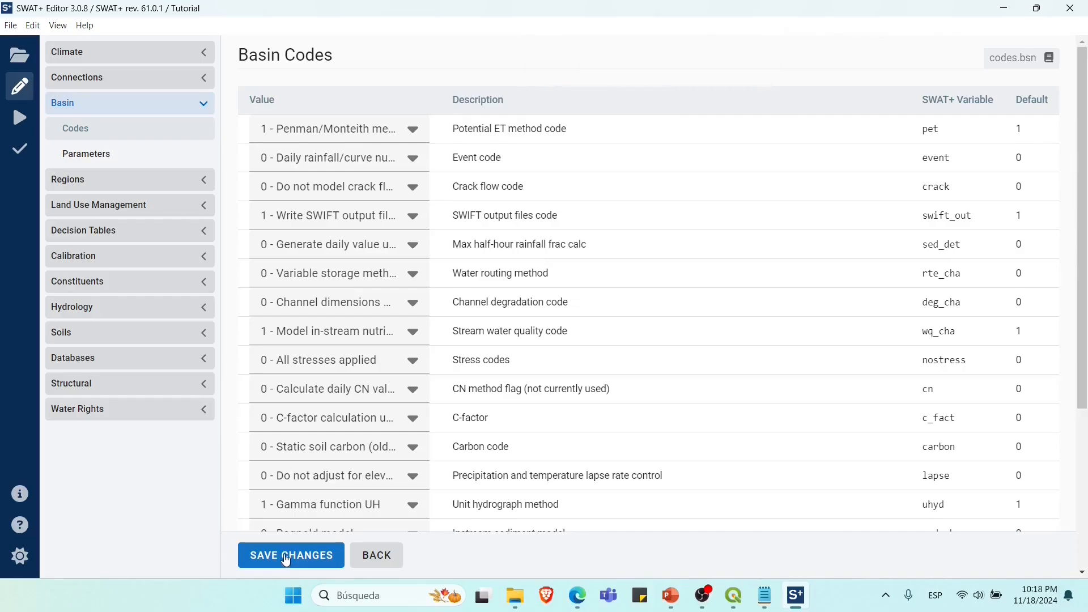
Step: Open the SWAT+ run settings and check the starting and ending dates of the simulation period
left_click(19, 120)
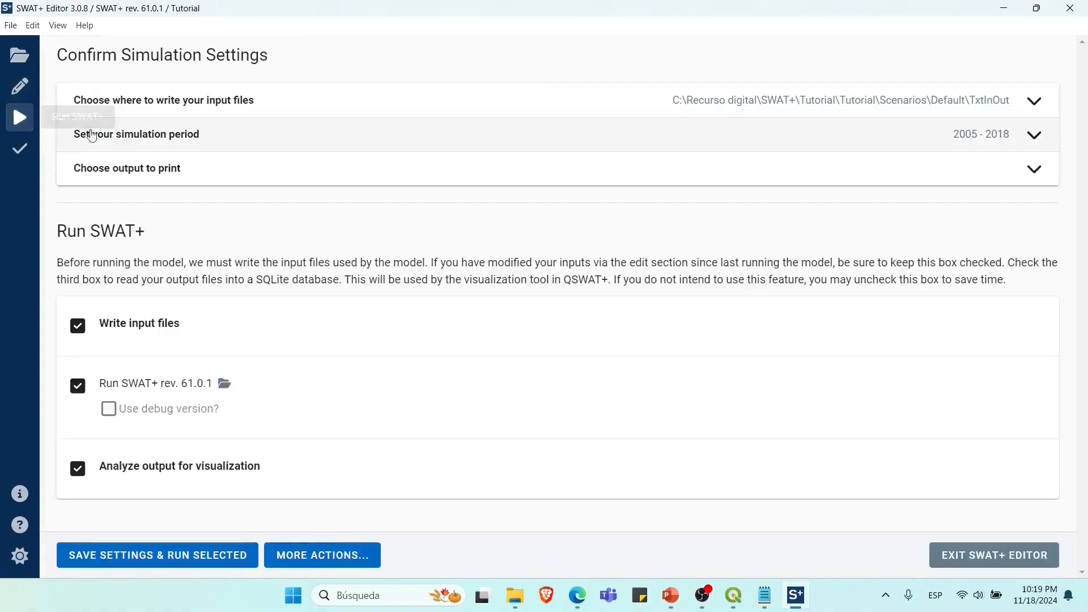
left_click(168, 147)
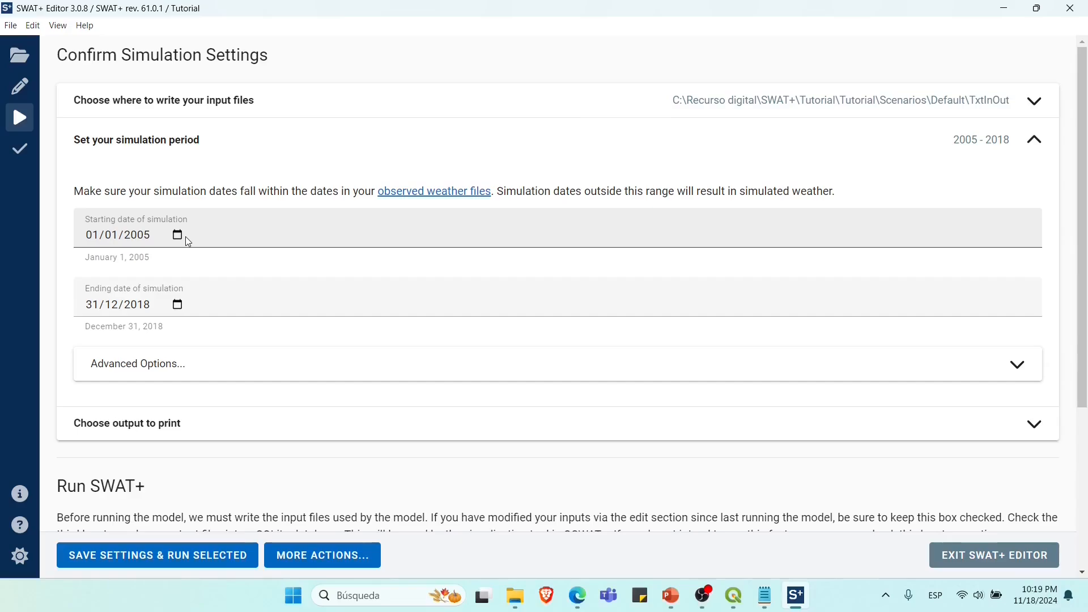
left_click(328, 140)
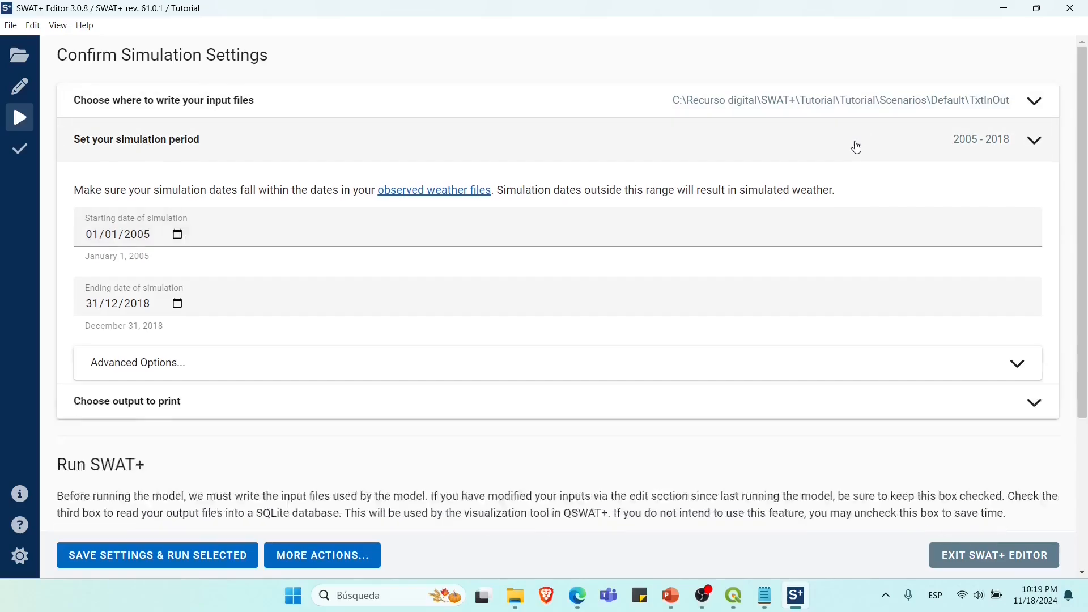
Step: Set the warm-up period to 8 years in the output printing options
left_click(273, 175)
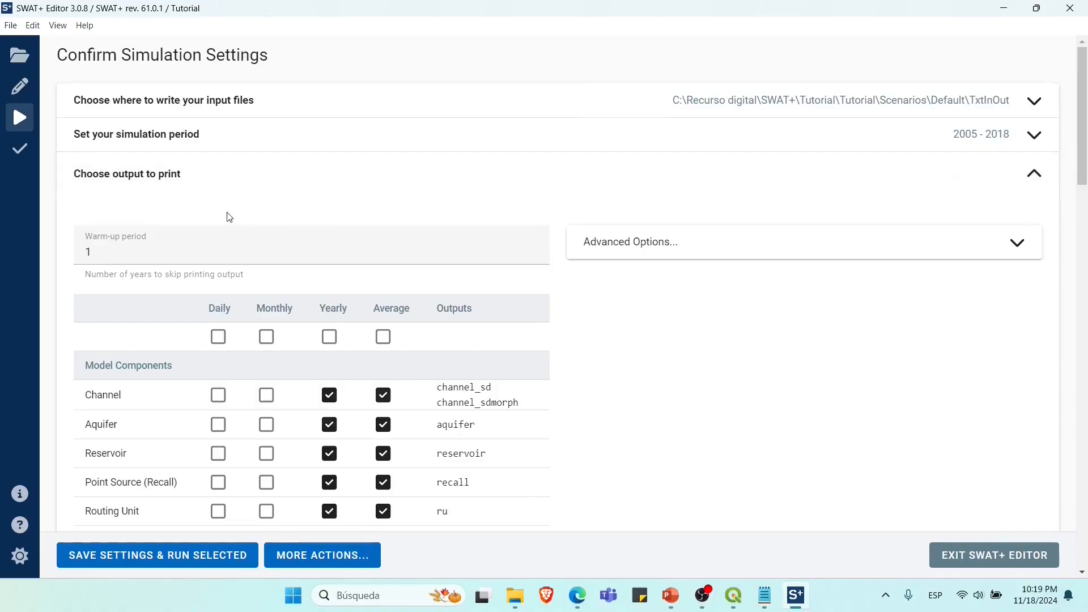
left_click(191, 244)
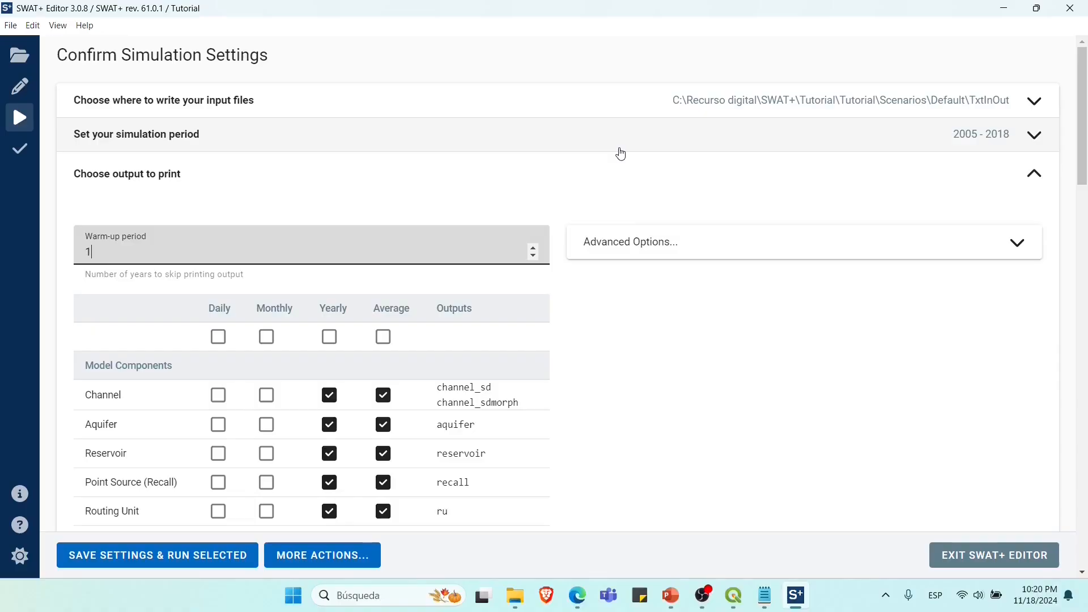
key("BackSpace")
type("8")
scroll(114, 352, "down", 1)
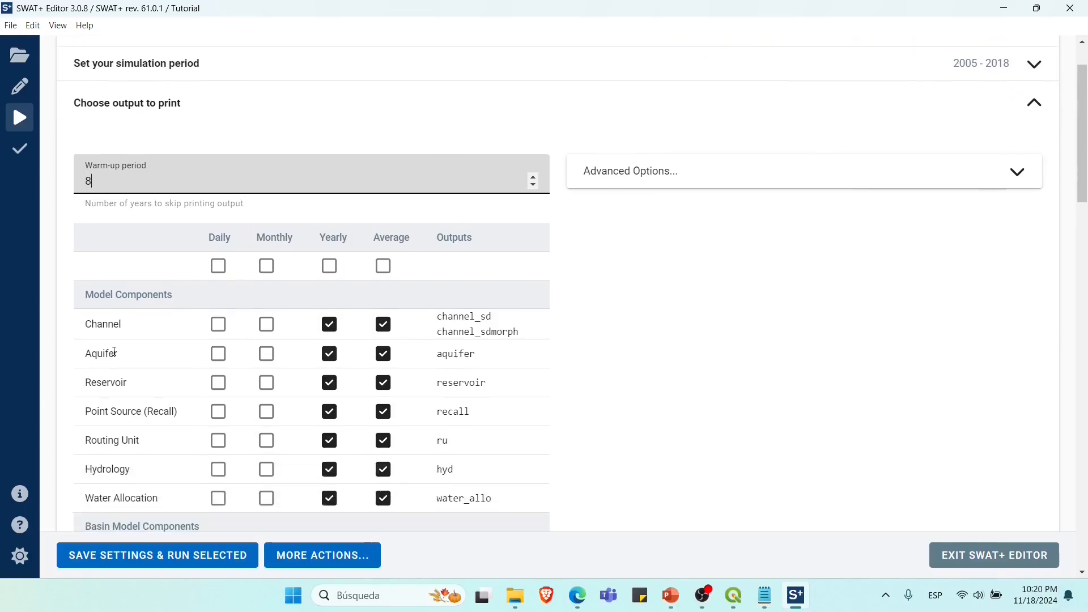
Step: Enable daily output for the Channel model component, and monthly, yearly and average outputs for all components
scroll(114, 352, "down", 2)
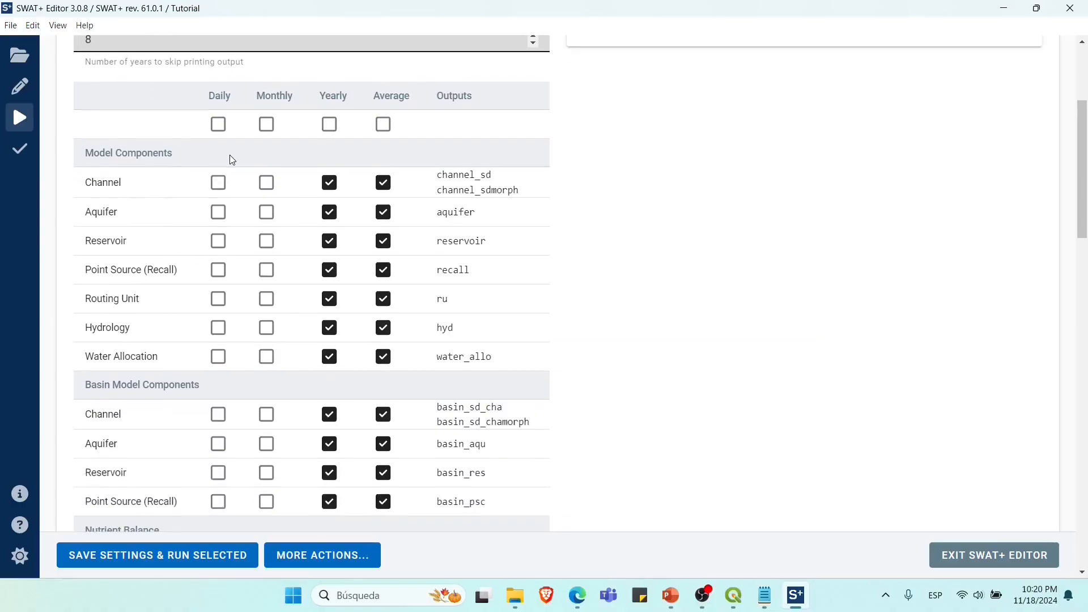
left_click(219, 184)
left_click(267, 126)
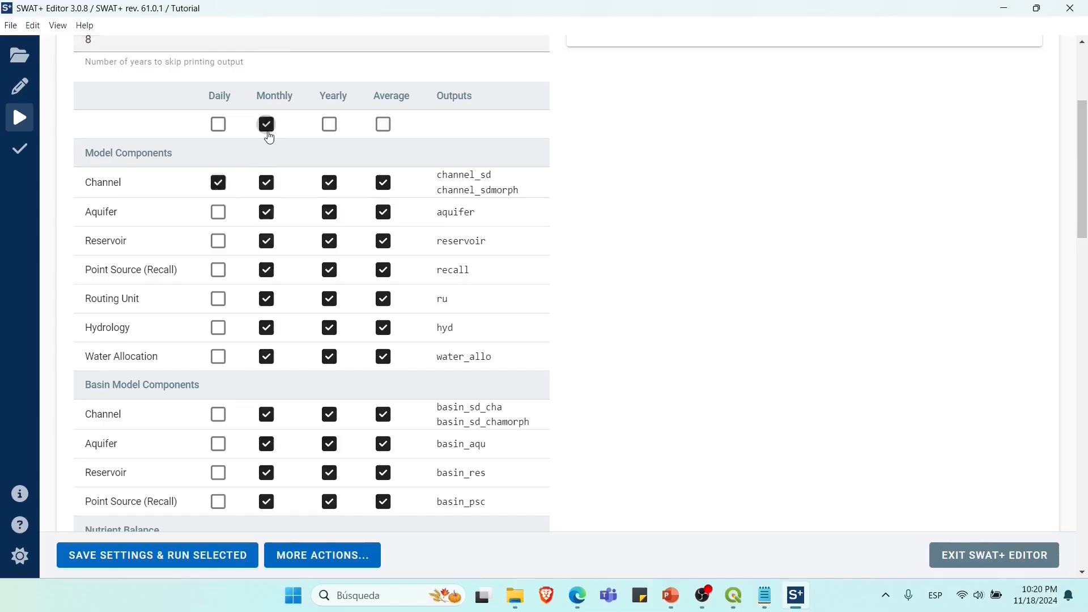
left_click(330, 126)
left_click(386, 131)
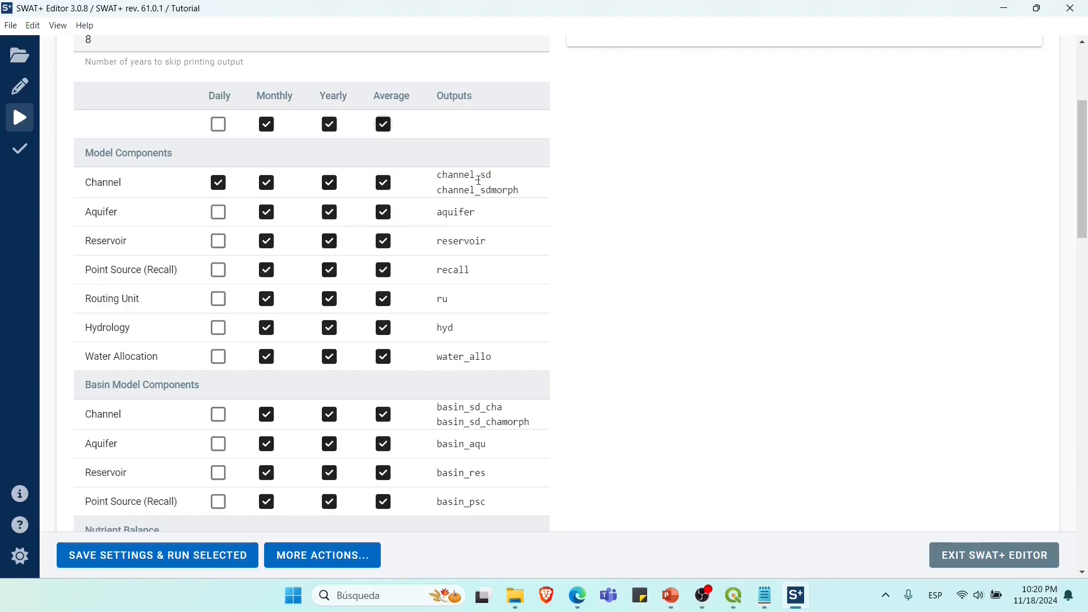
Step: Check the remaining output selections, then save the settings and run input file writing, SWAT+ rev. 61.0.1 and output analysis
scroll(479, 187, "down", 5)
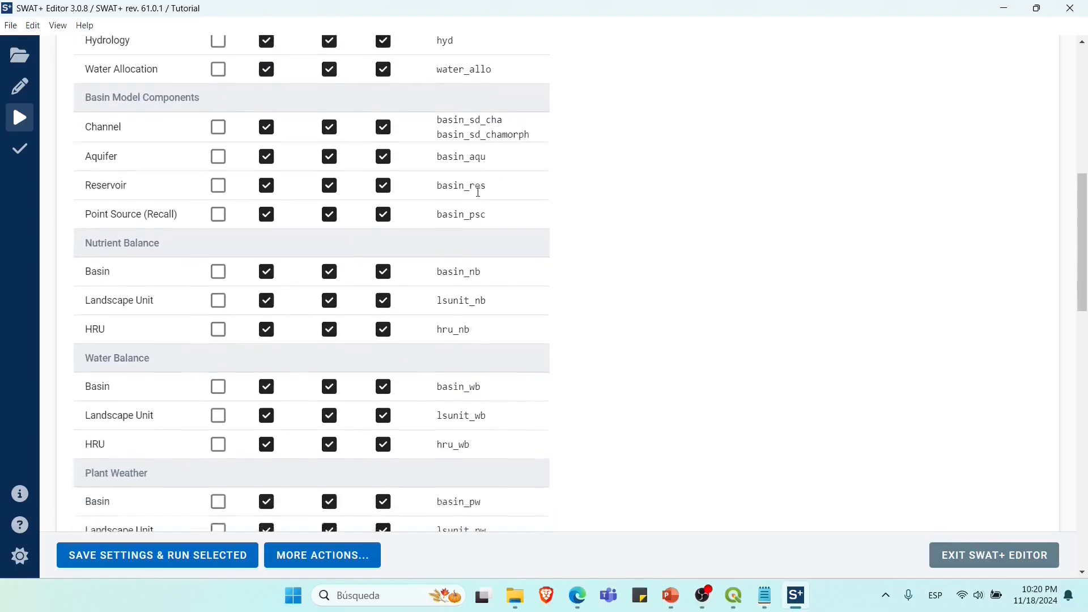
scroll(479, 193, "down", 6)
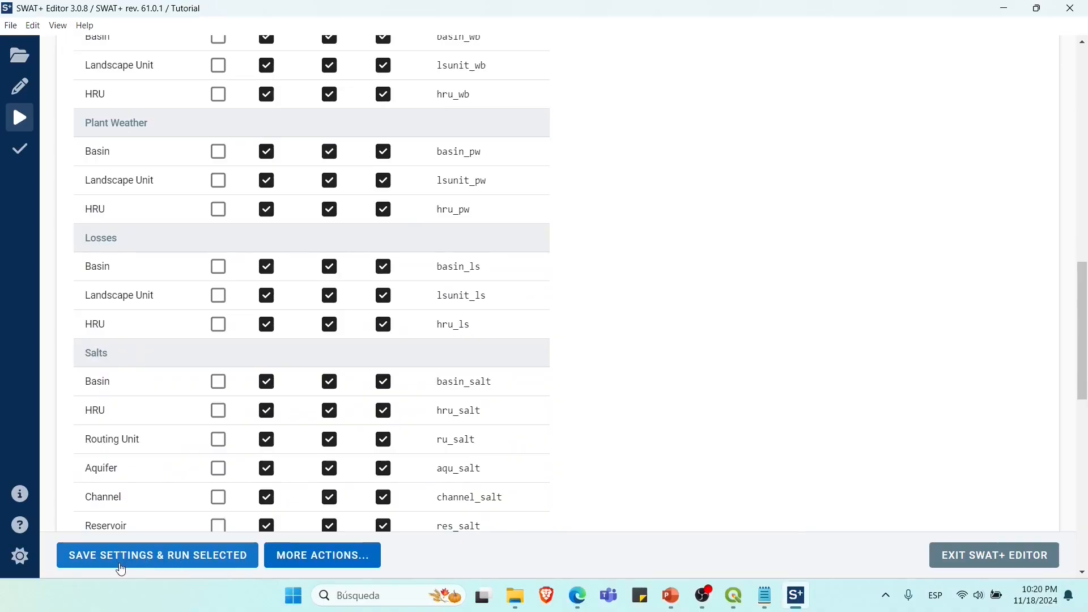
left_click(172, 561)
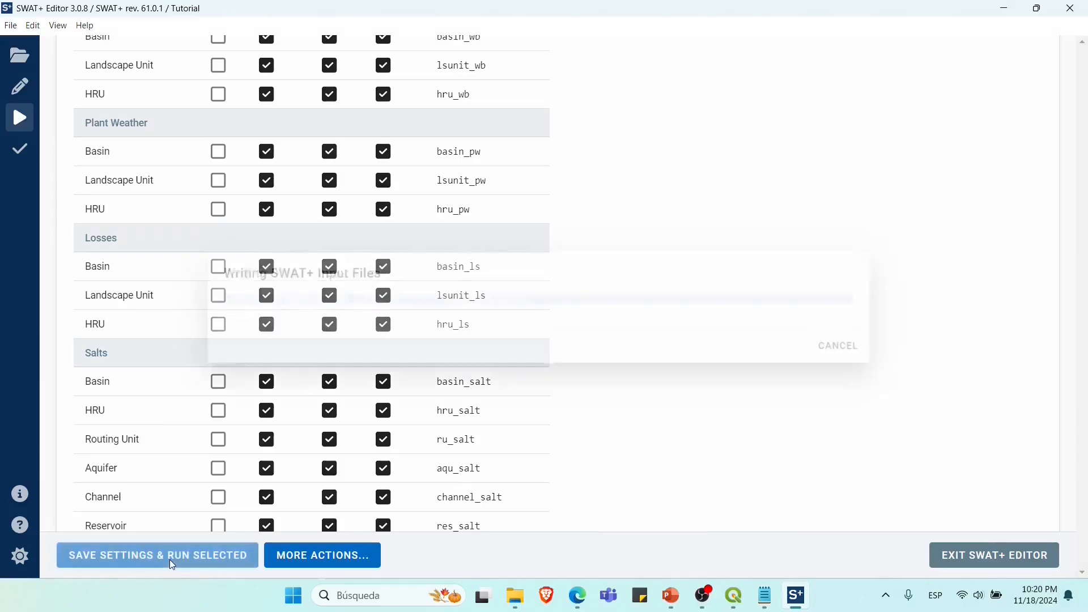